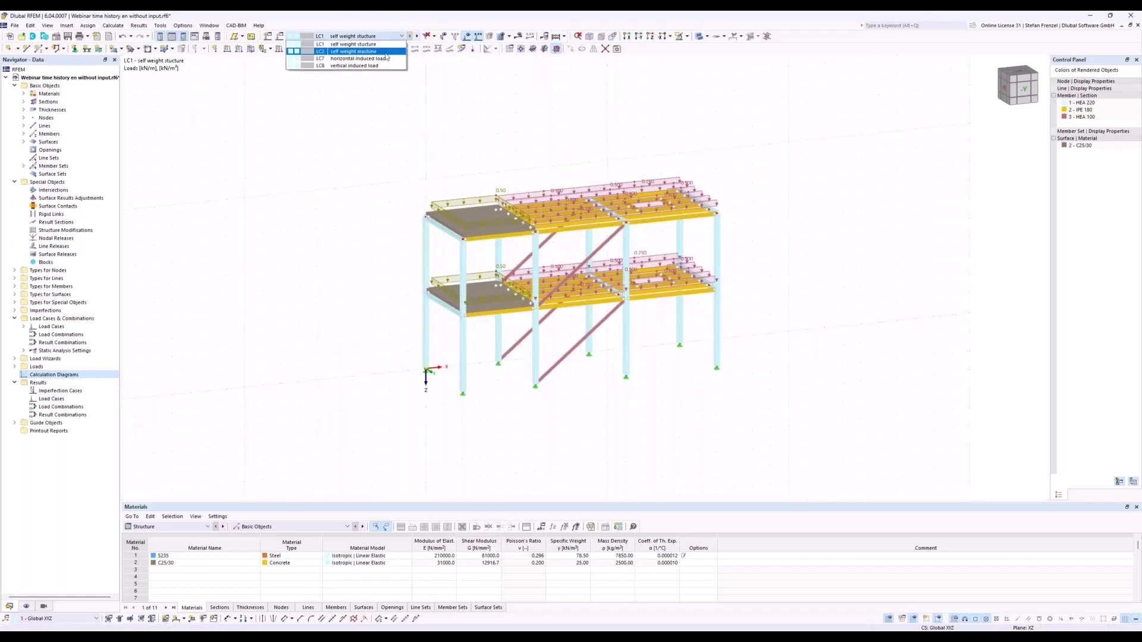
Step: Review the loads of the machine self-weight, vertical induced load and horizontal induced load cases on the frame model
click(385, 52)
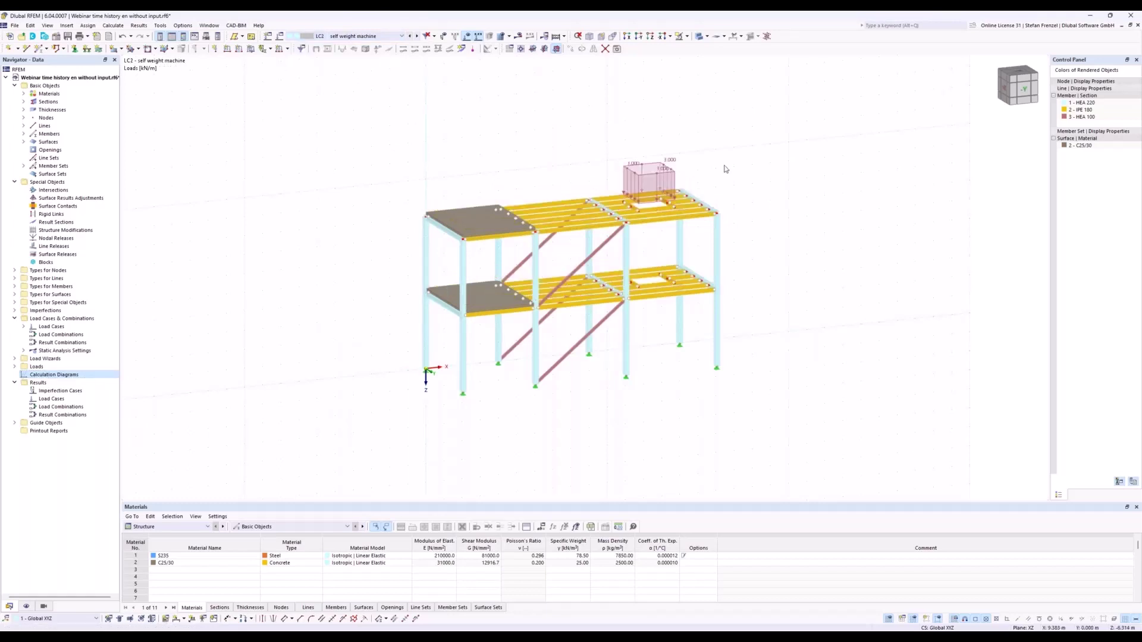
click(401, 36)
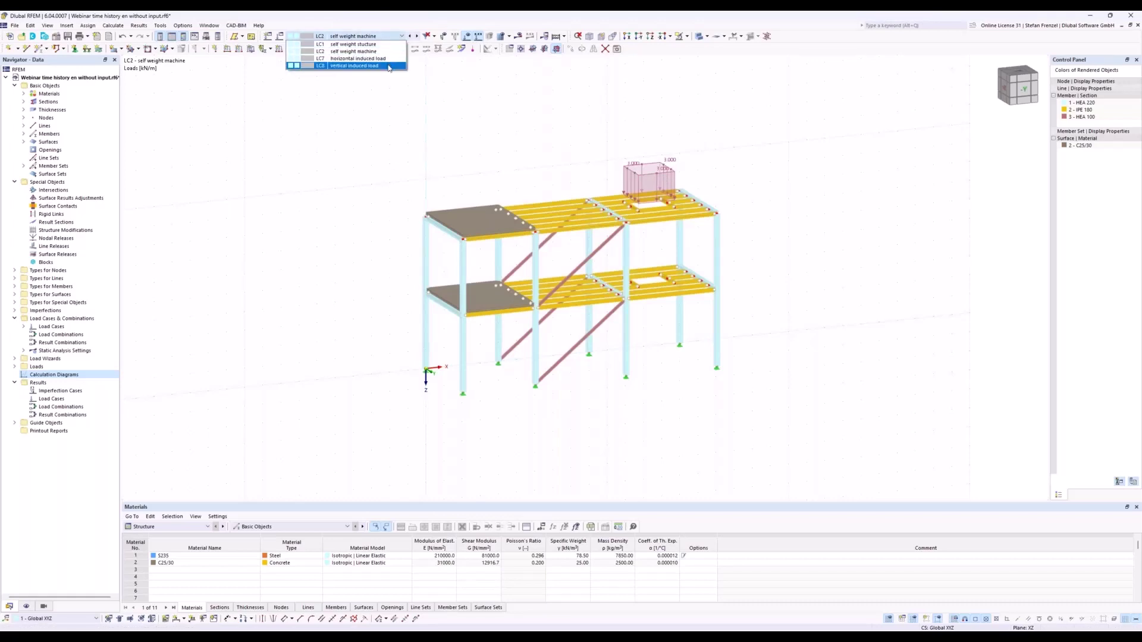
click(389, 65)
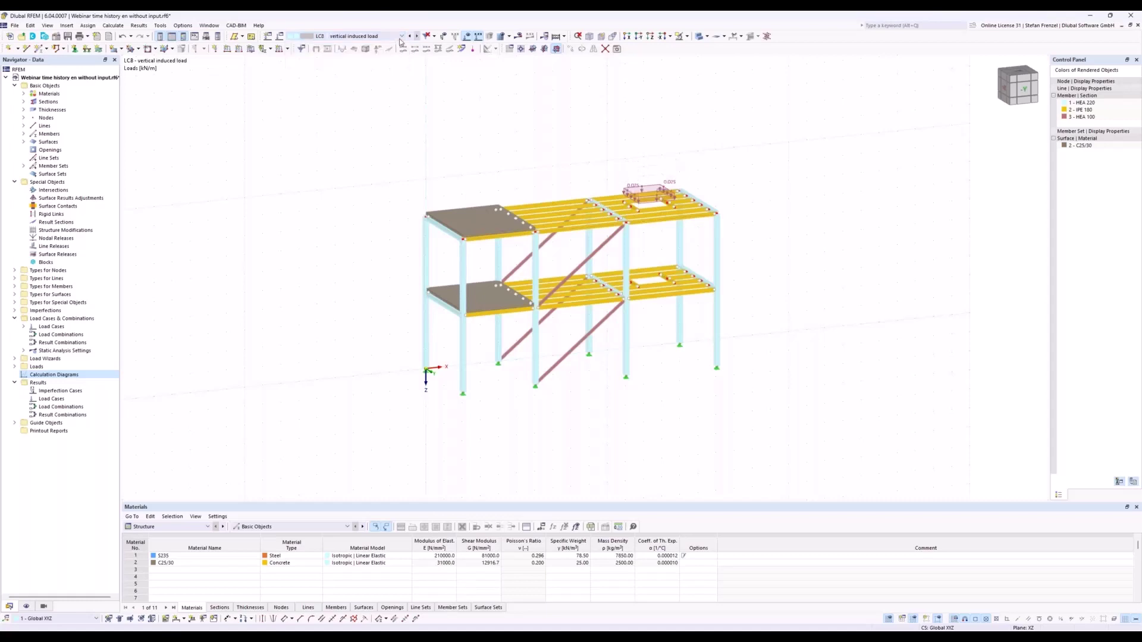
click(402, 36)
click(395, 60)
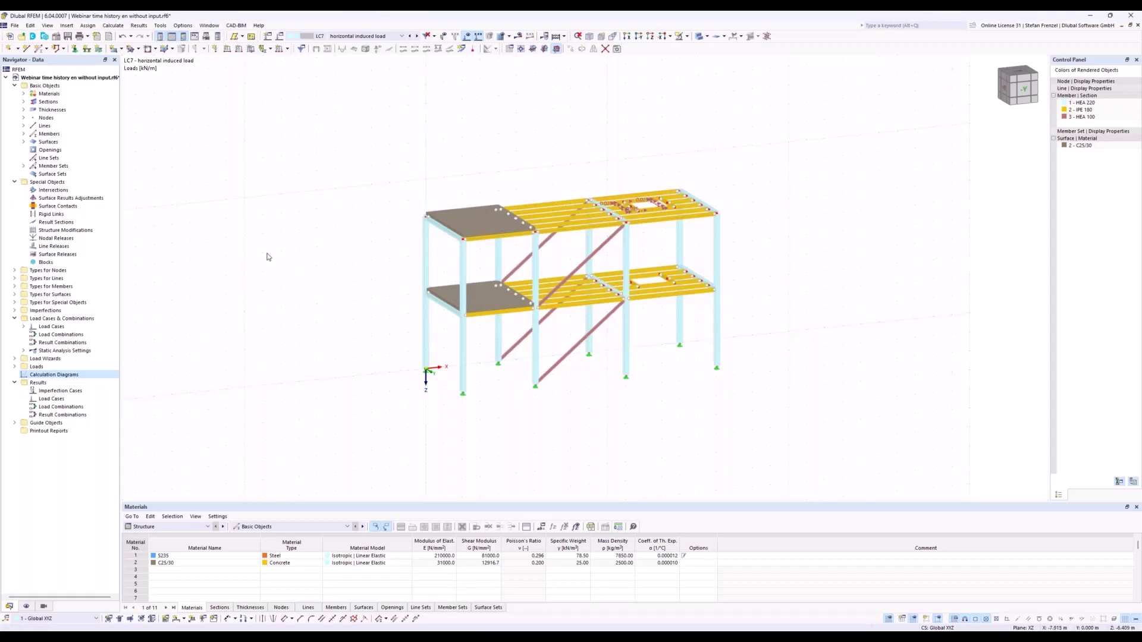
Step: Activate the Modal Analysis and Time History Analysis add-ons in the model's base data
right_click(63, 80)
click(83, 88)
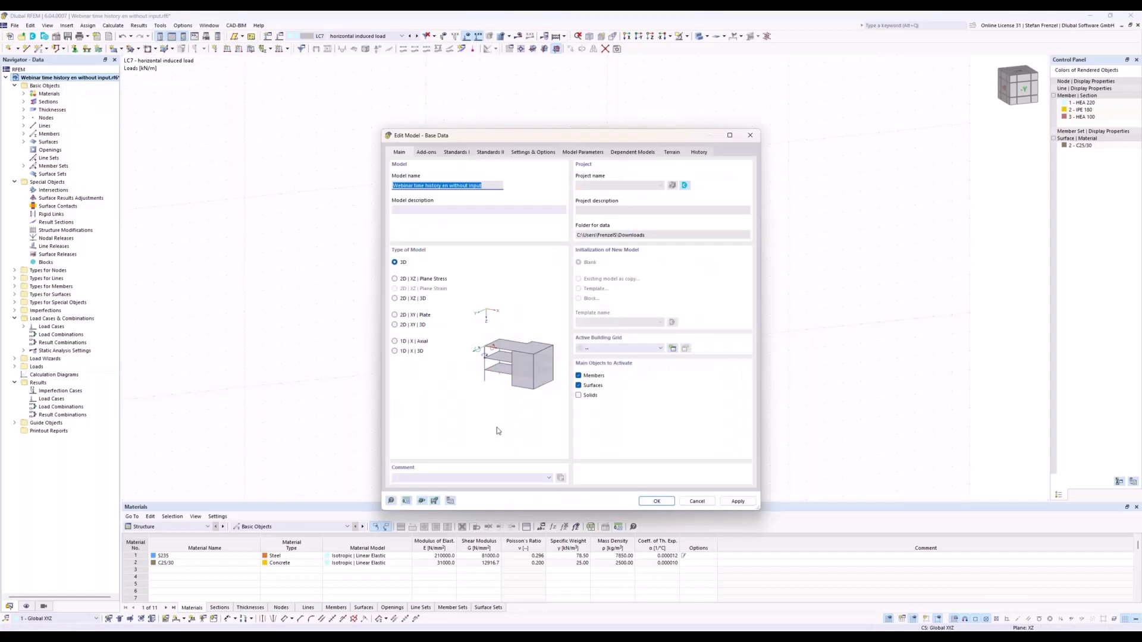
click(427, 153)
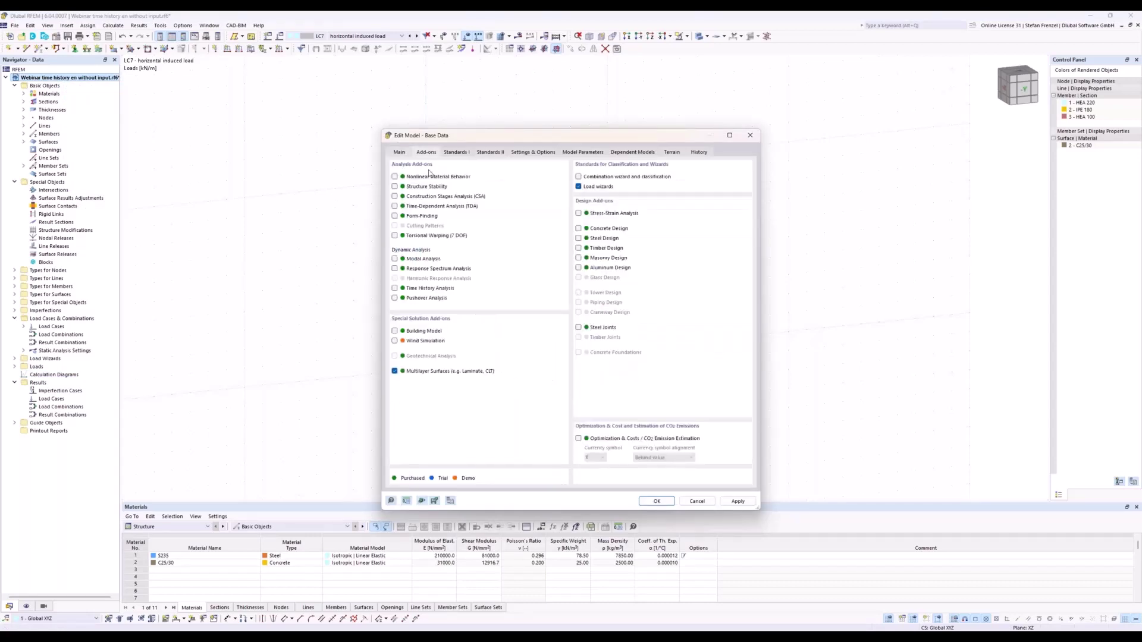
click(395, 260)
click(395, 288)
click(671, 502)
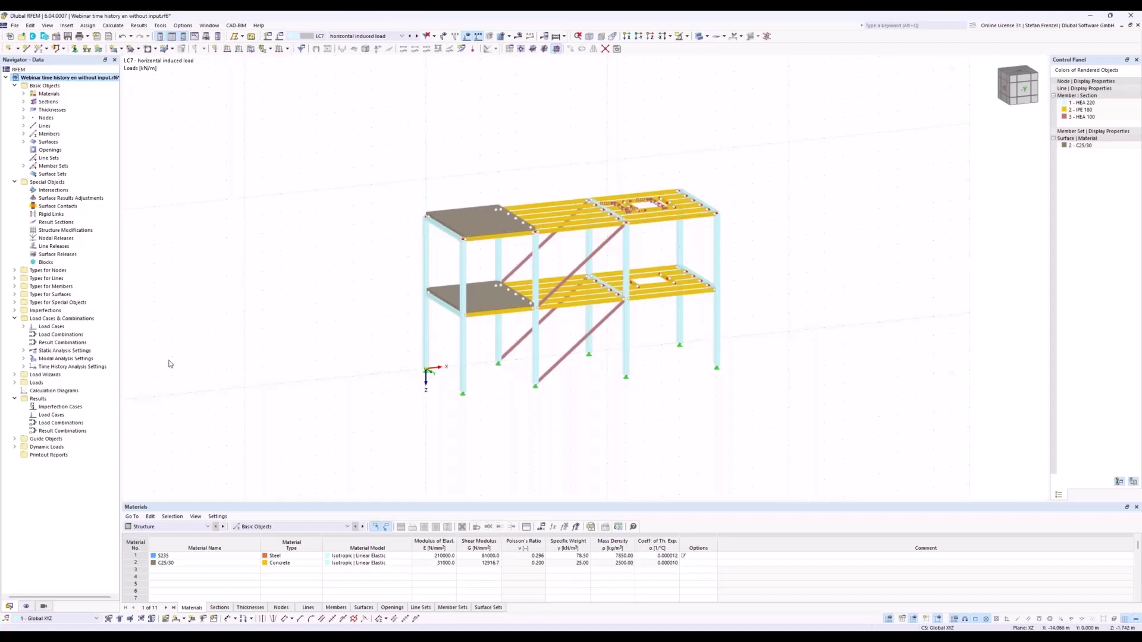
Step: Create a static load combination from LC1 self weight structure and LC2 self weight machine, each with factor 1.00
double_click(34, 328)
right_click(53, 326)
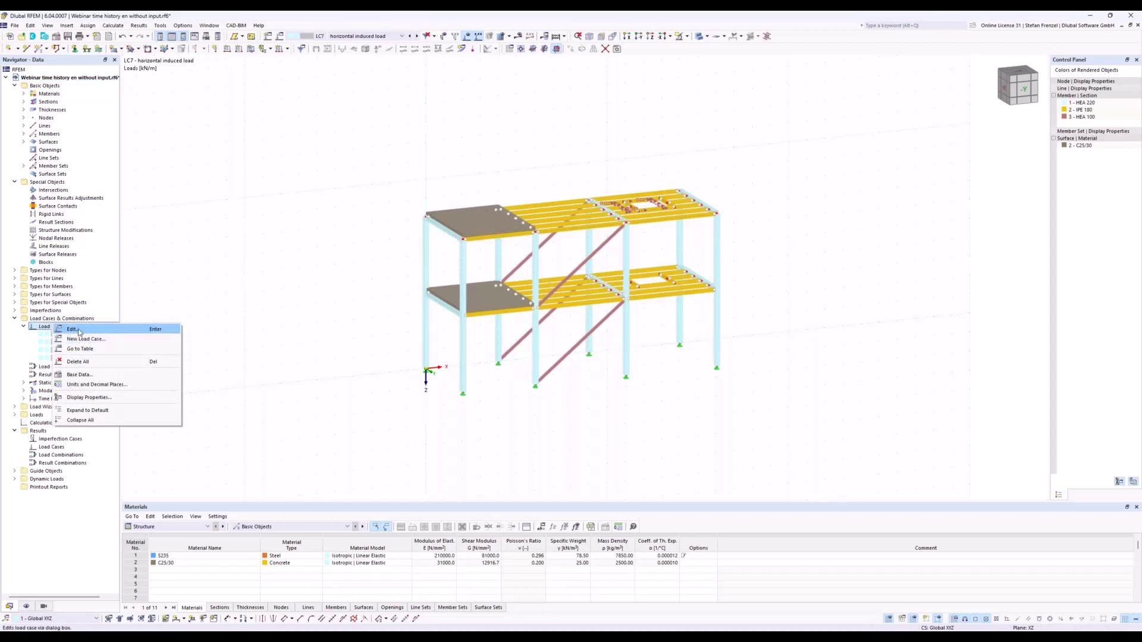
click(74, 330)
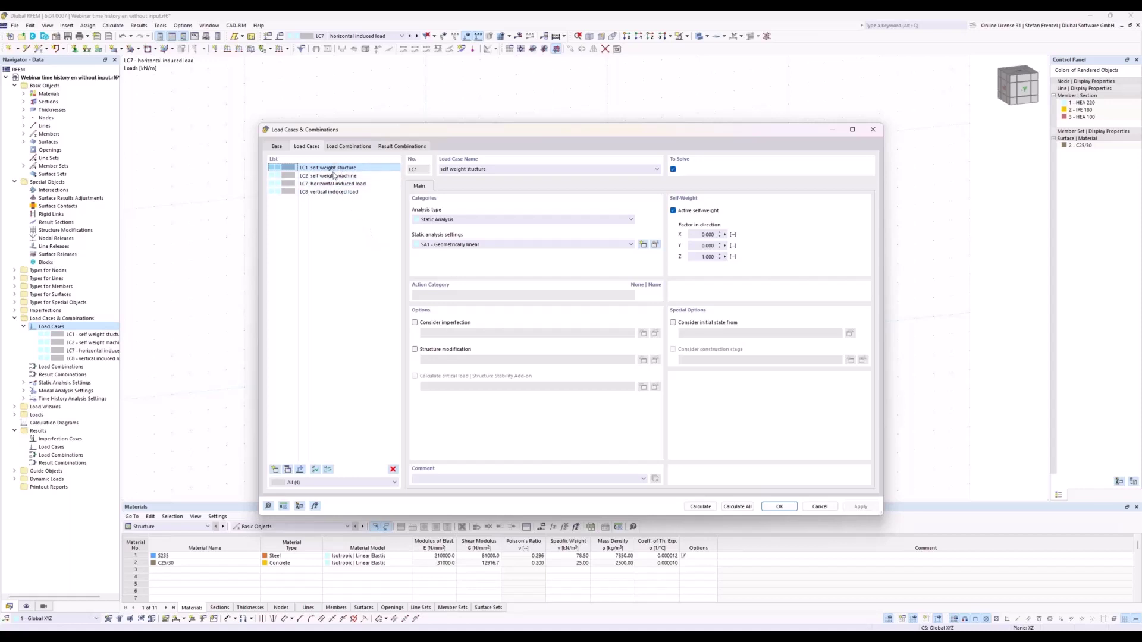
click(350, 147)
click(275, 470)
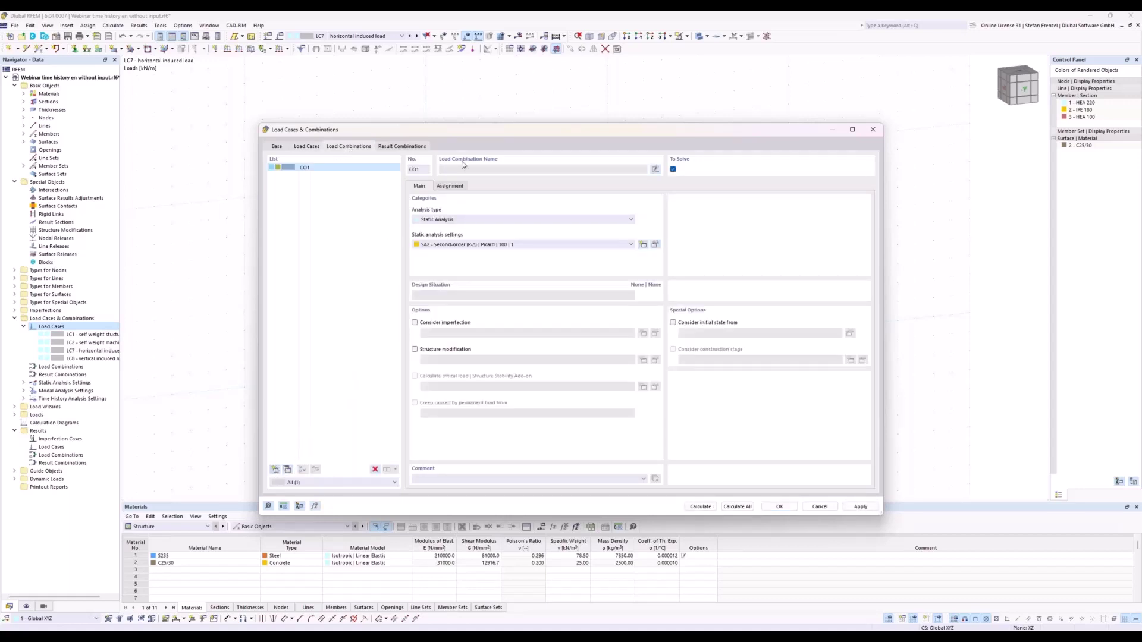
click(451, 187)
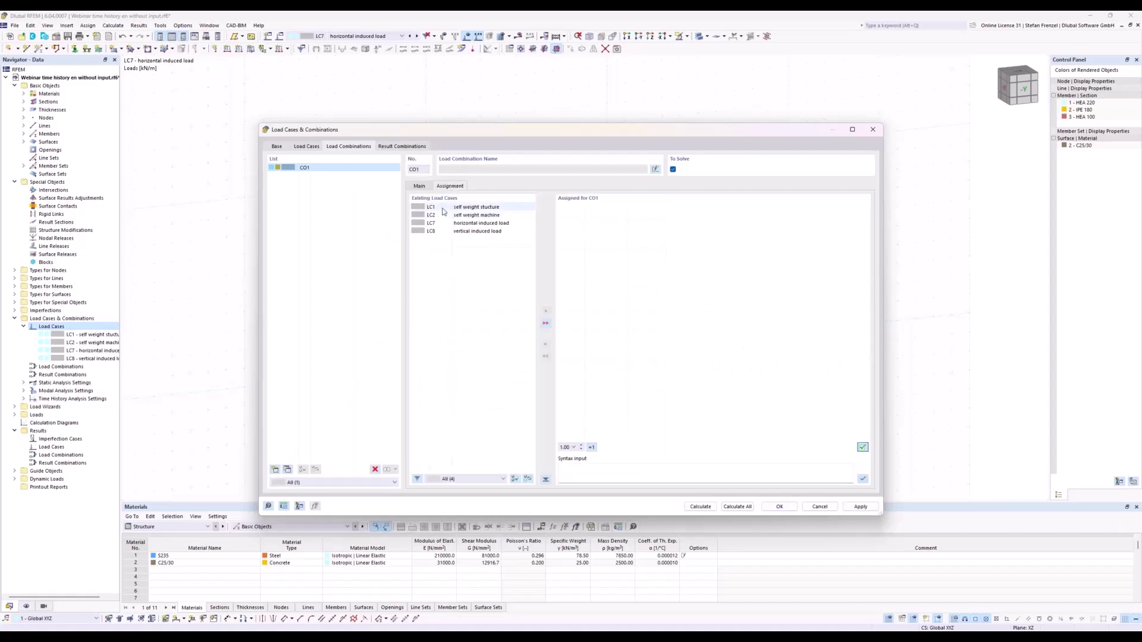
click(443, 208)
double_click(443, 208)
double_click(441, 215)
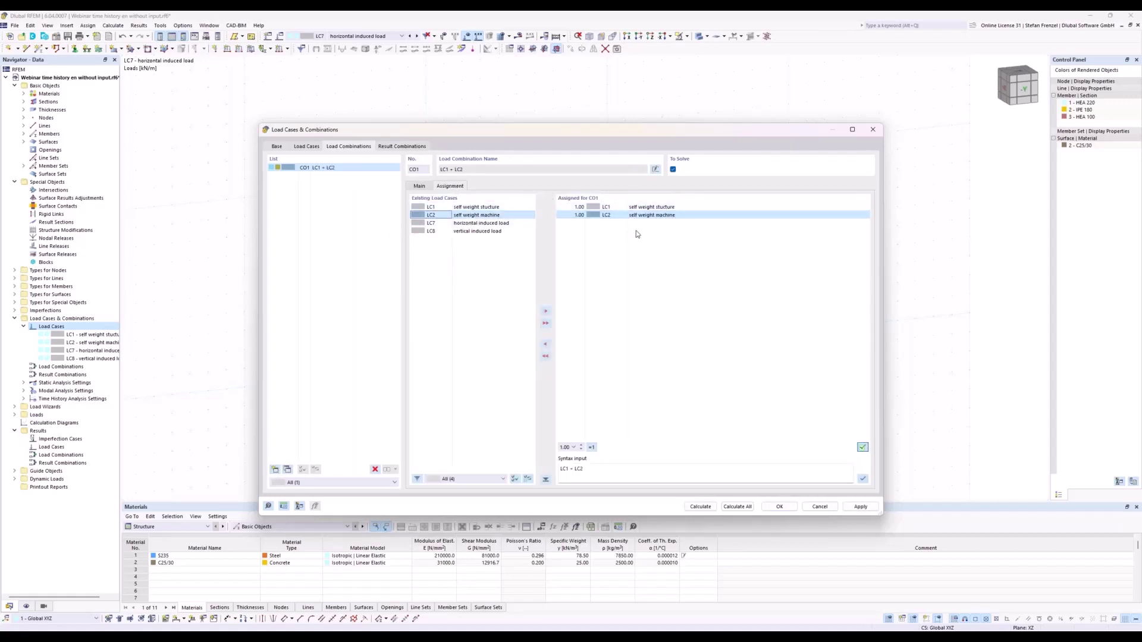
drag(608, 136, 642, 331)
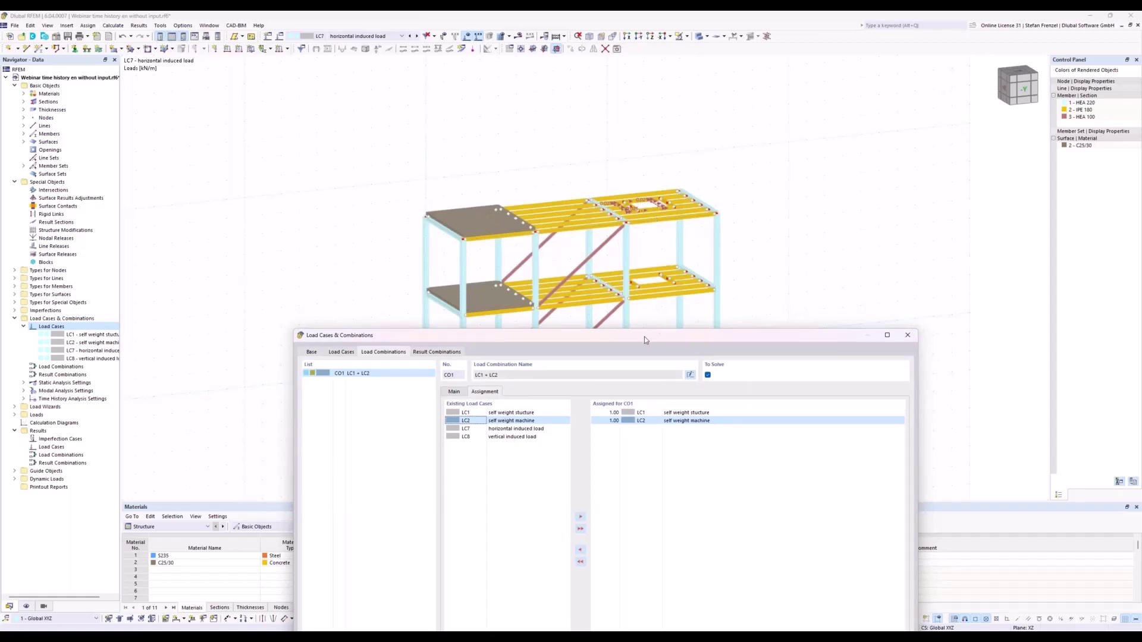
drag(645, 337, 606, 84)
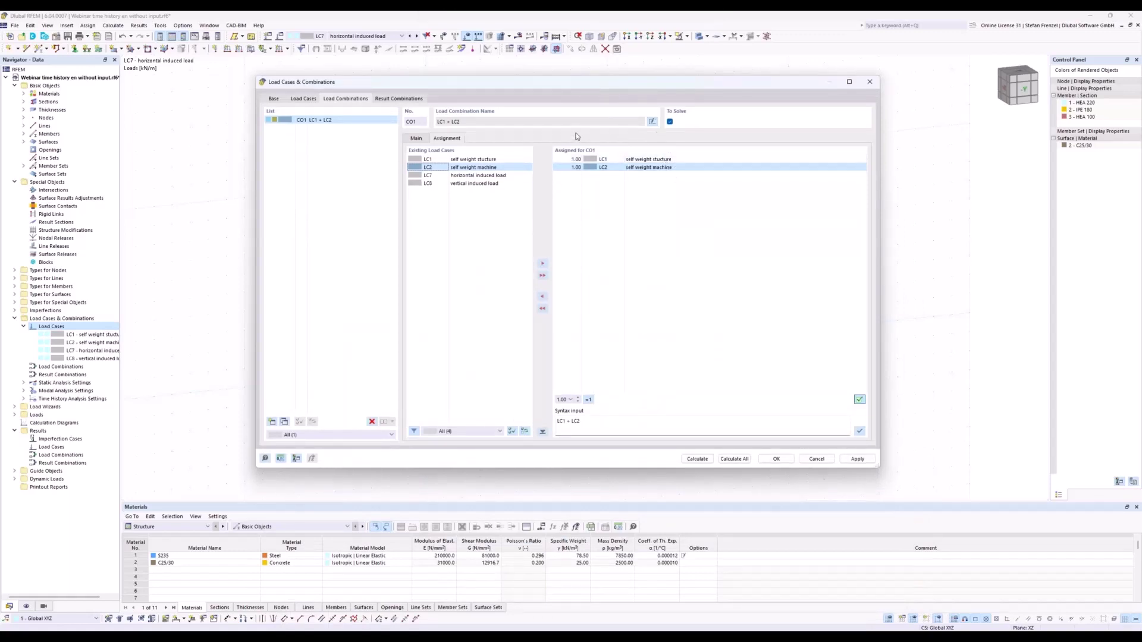
click(416, 139)
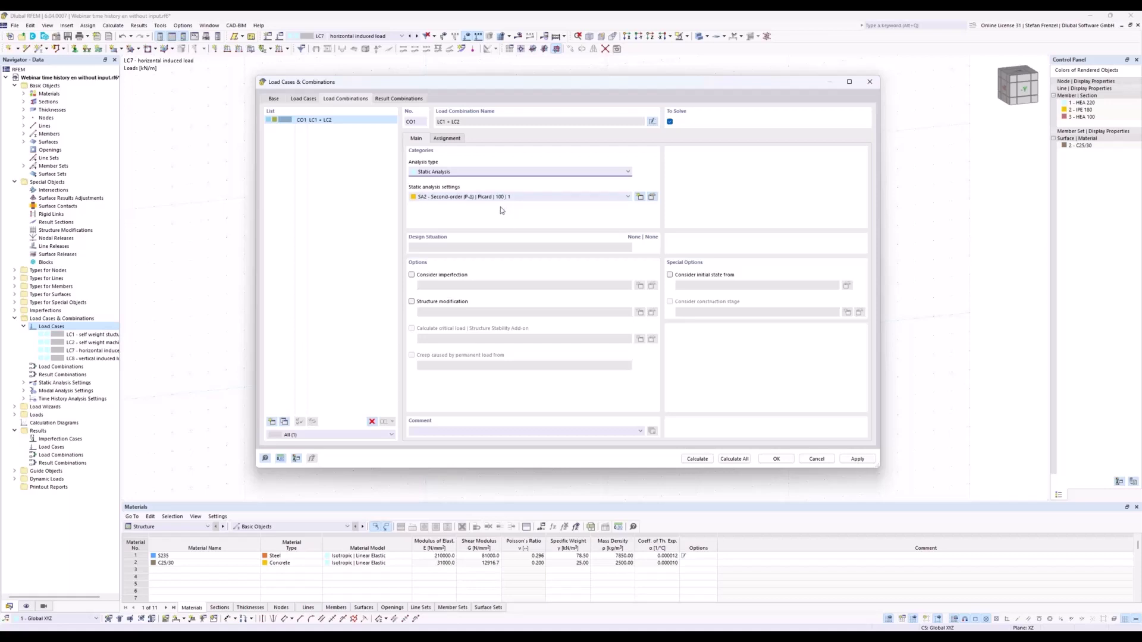
Step: Add a new load case with analysis type Modal Analysis that imports masses from combination CO1
click(304, 100)
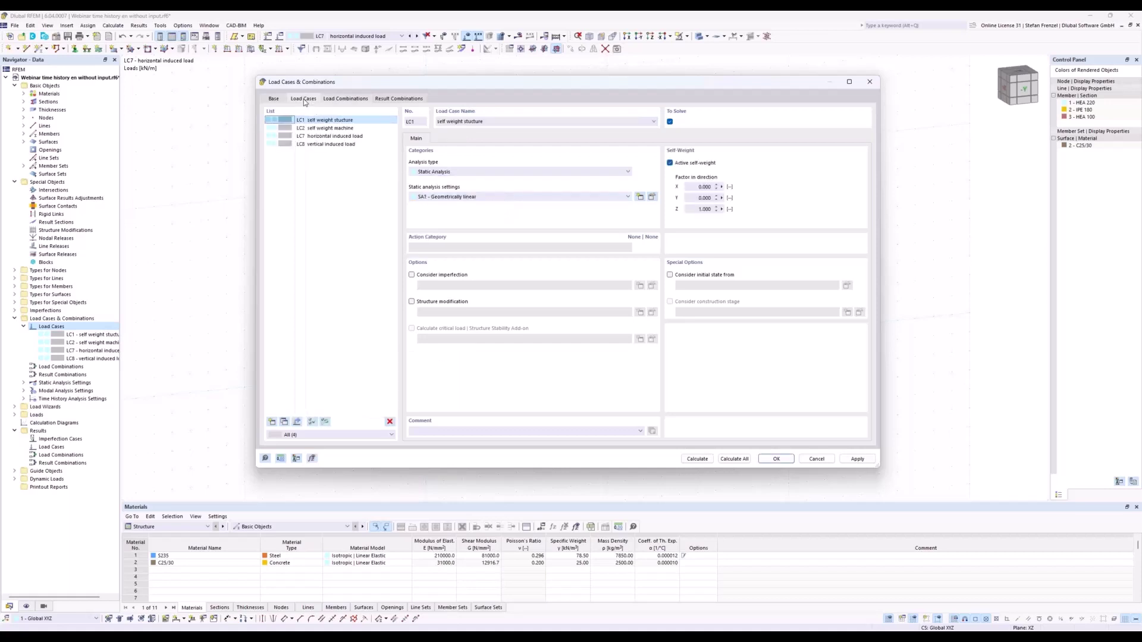
click(273, 422)
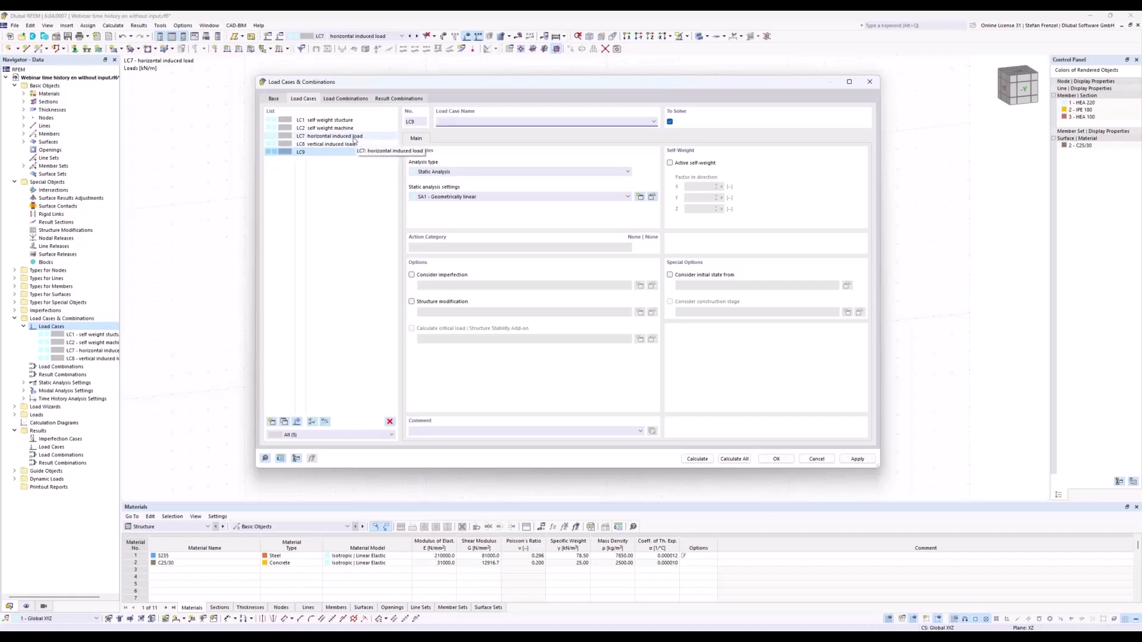
click(461, 173)
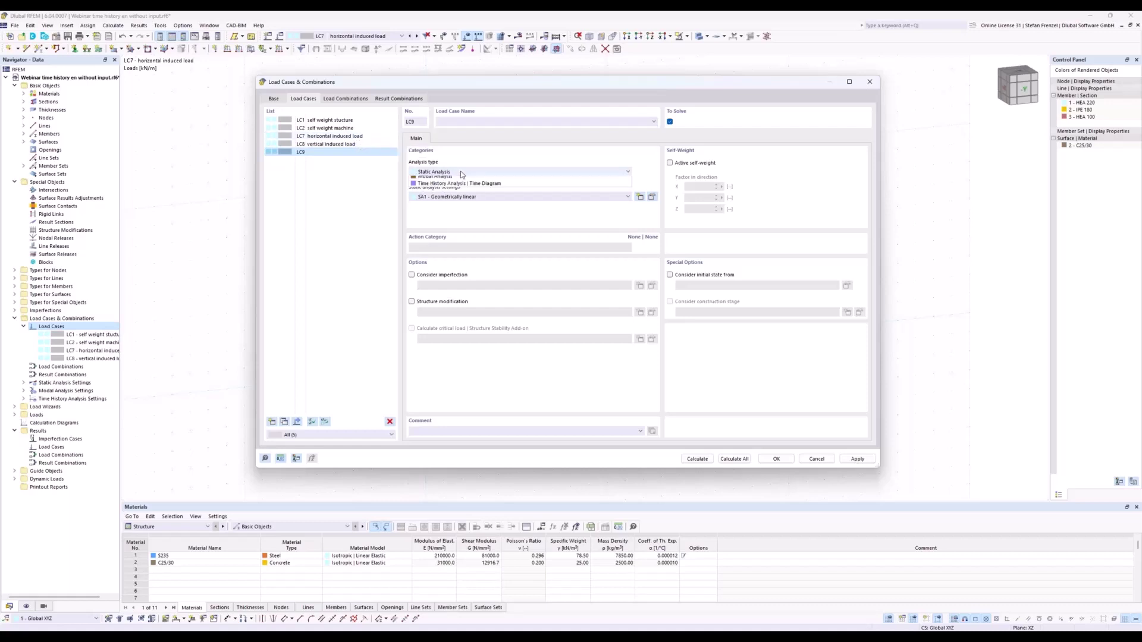
click(474, 187)
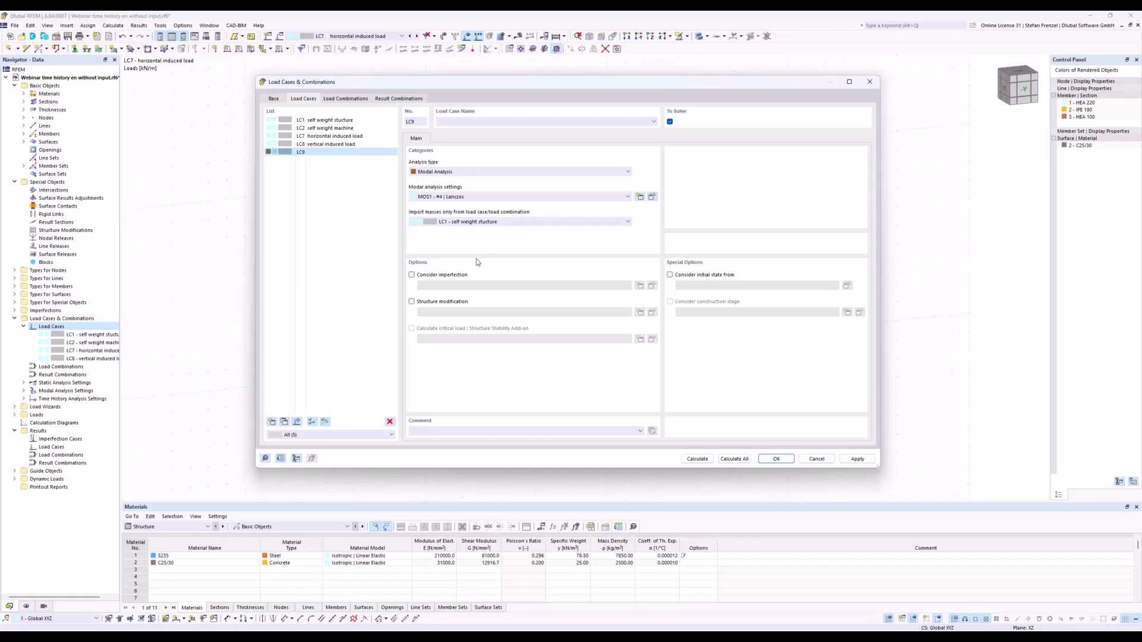
click(510, 222)
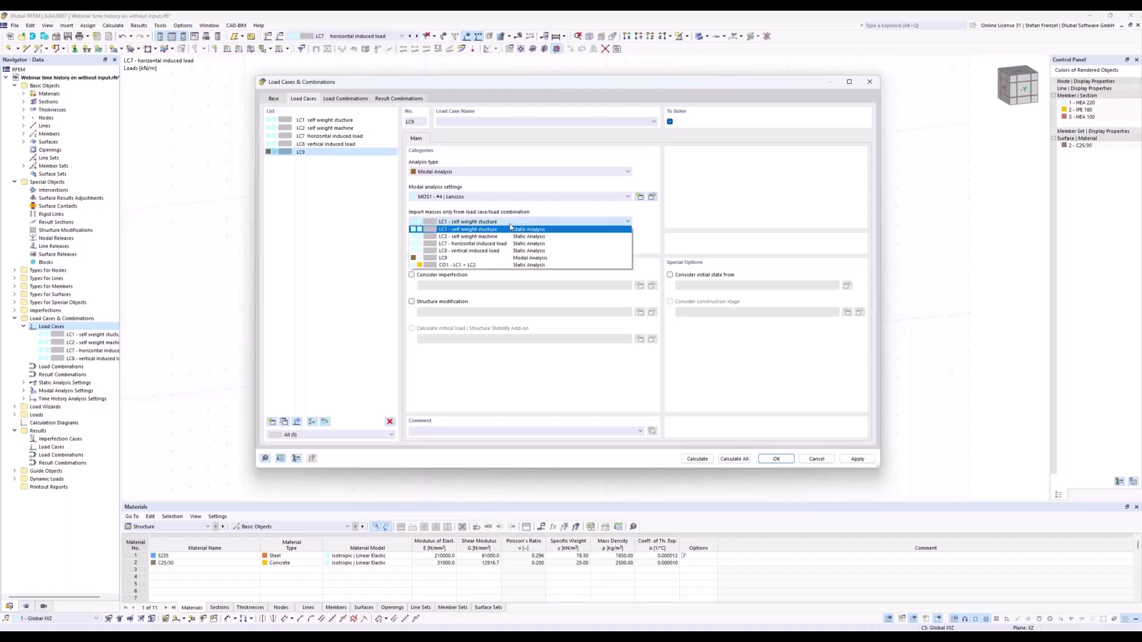
click(492, 266)
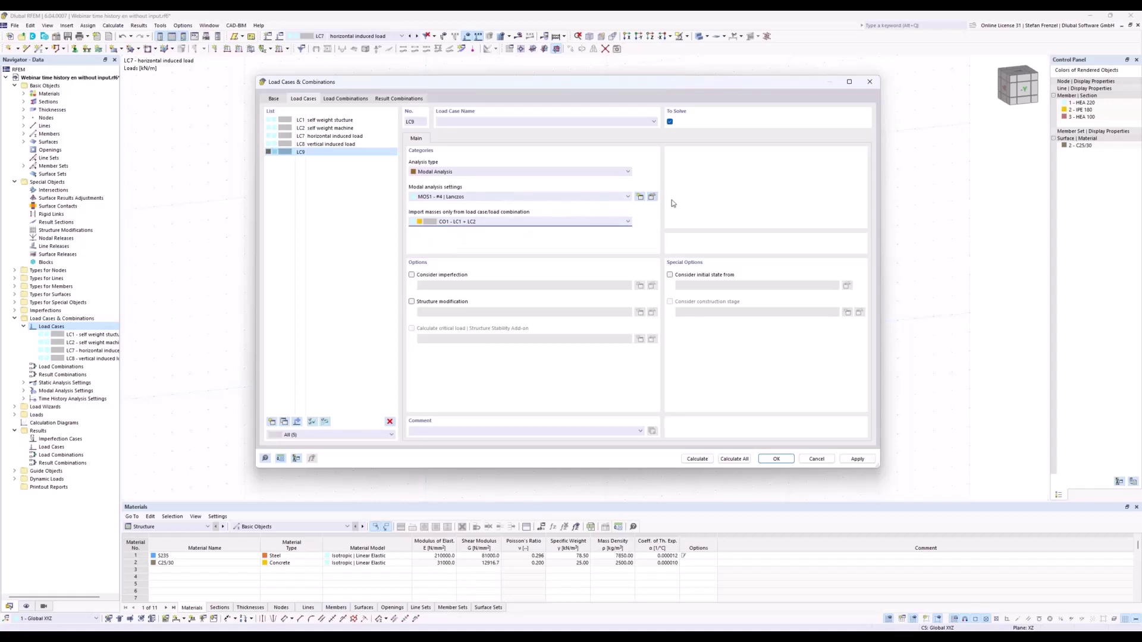
Step: Set the number of modes in the MOS1 modal analysis settings to 30 and calculate the modal load case
click(652, 198)
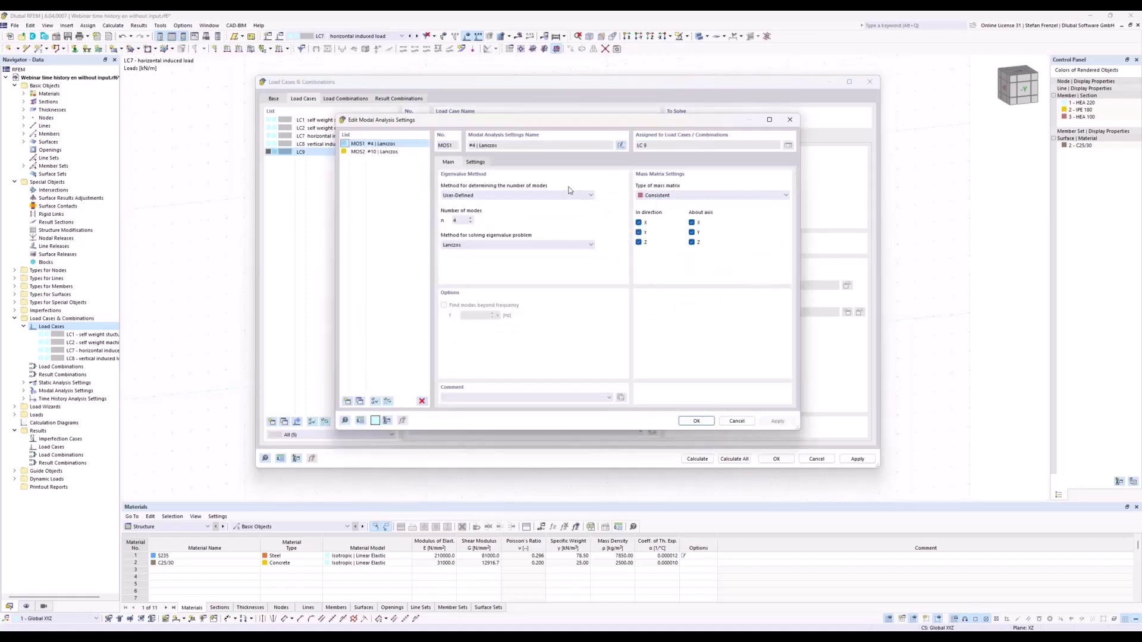
double_click(461, 220)
click(695, 423)
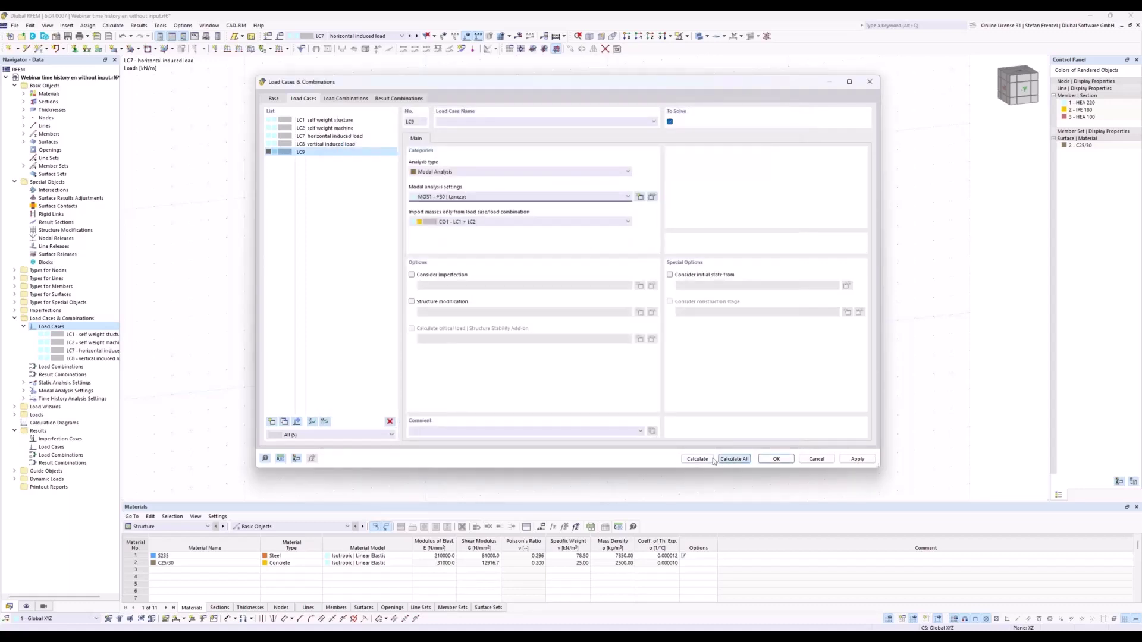
click(698, 459)
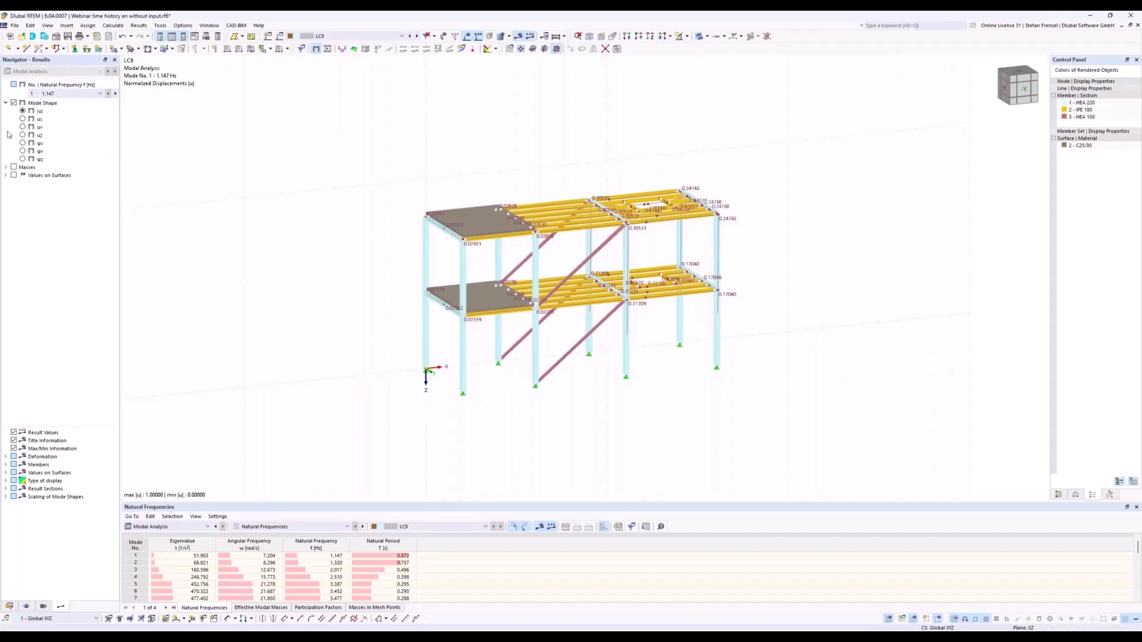
Step: Display the mode shape of mode 30 and examine the deformed frame around the machine opening
click(100, 93)
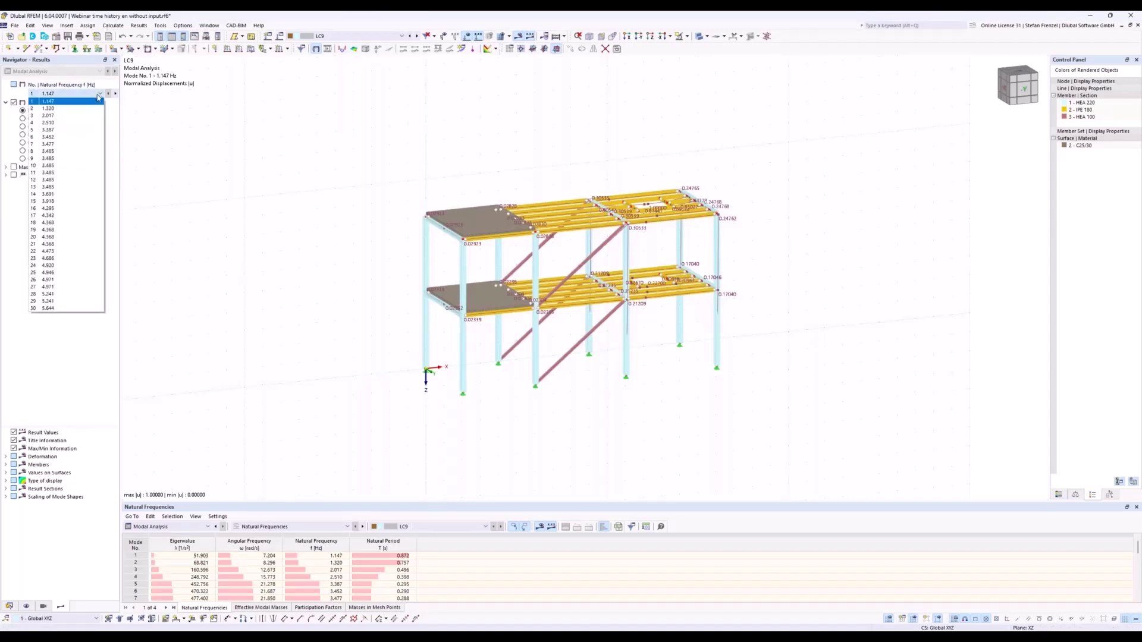
click(87, 308)
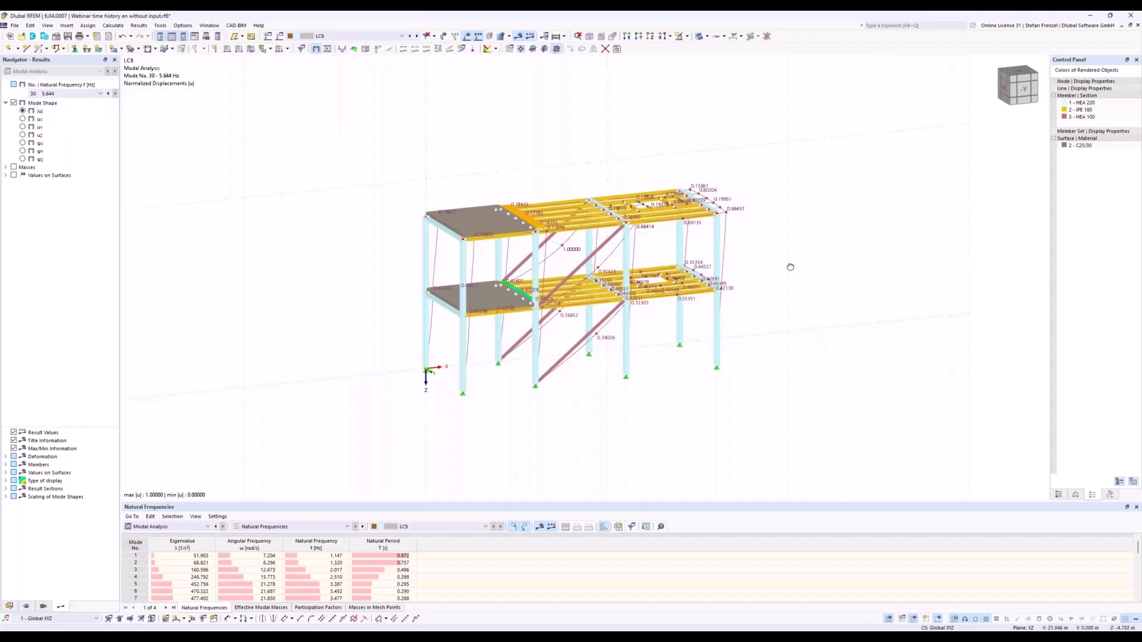
ctrl+middle_drag(790, 267, 694, 264)
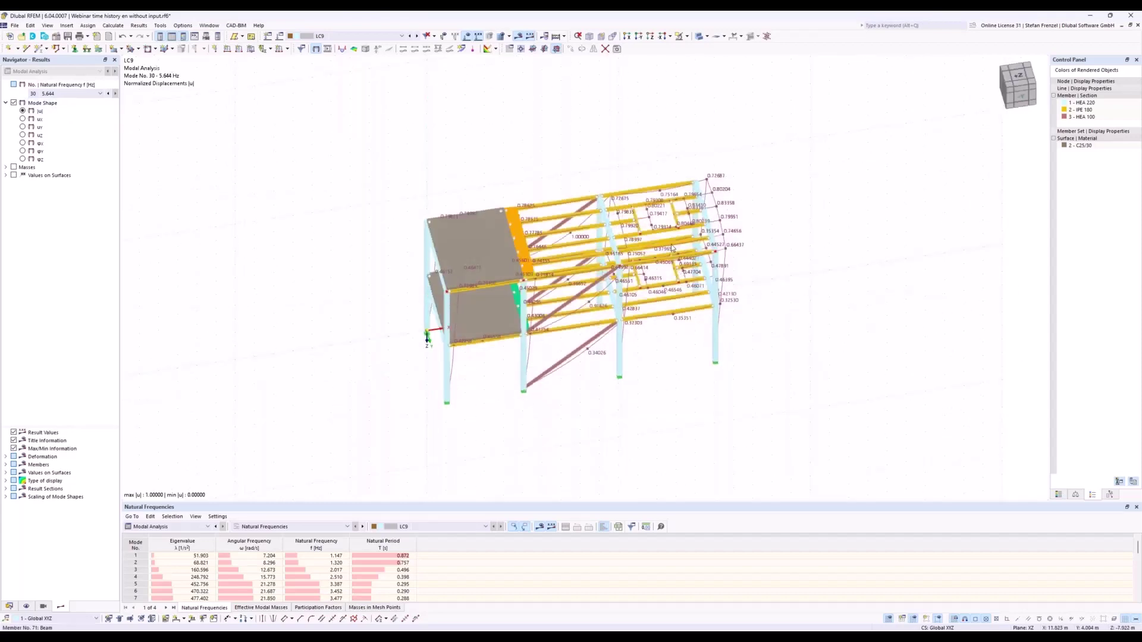
scroll(673, 249, up, 2)
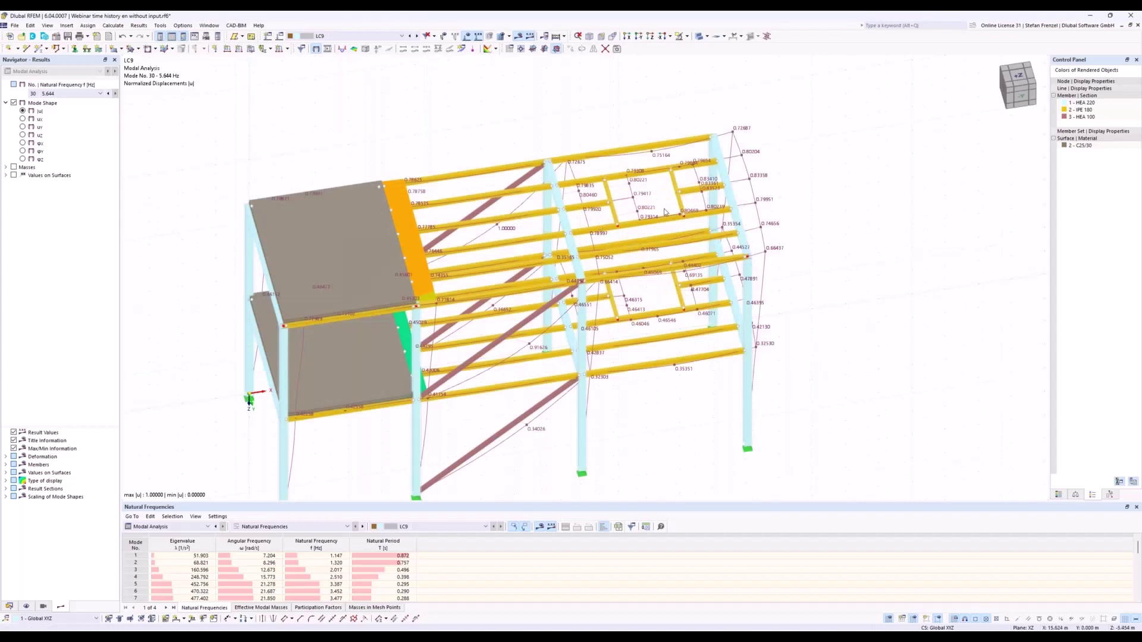
ctrl+middle_drag(831, 230, 651, 171)
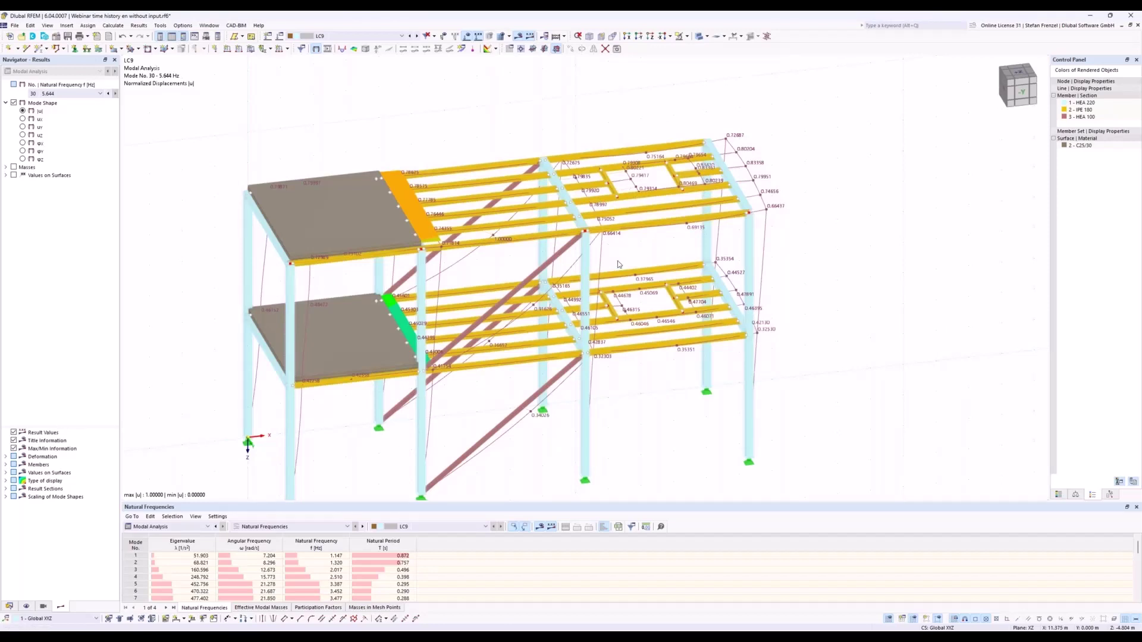
Step: Switch to the PowerPoint presentation and read the machine-induced vibrations slide for the excitation frequency and force
mouse_move(700, 639)
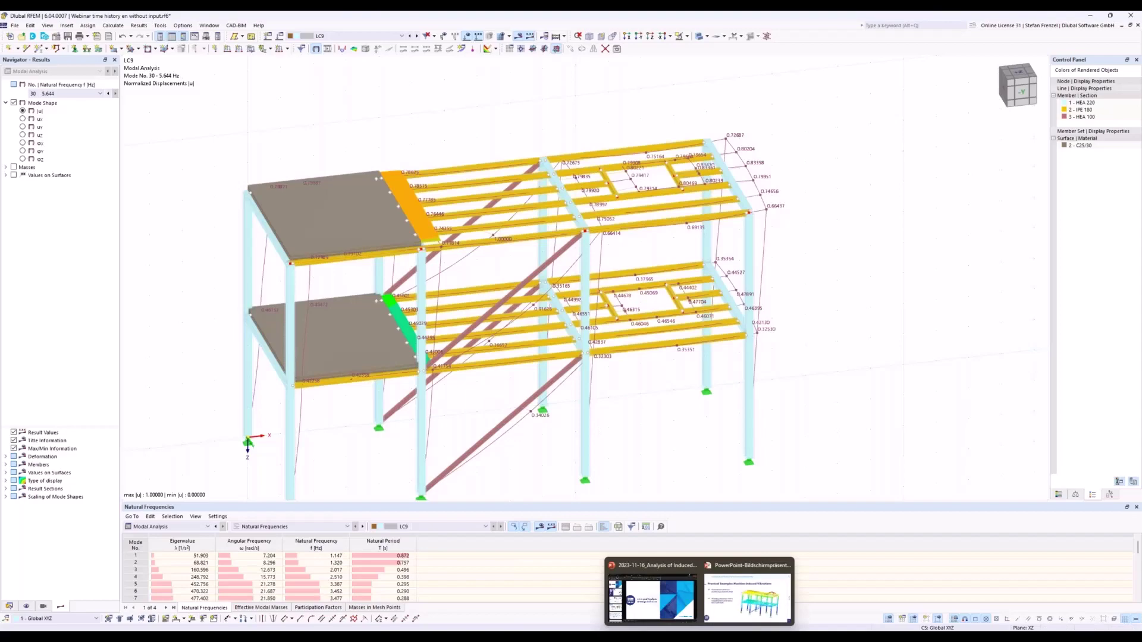
click(725, 617)
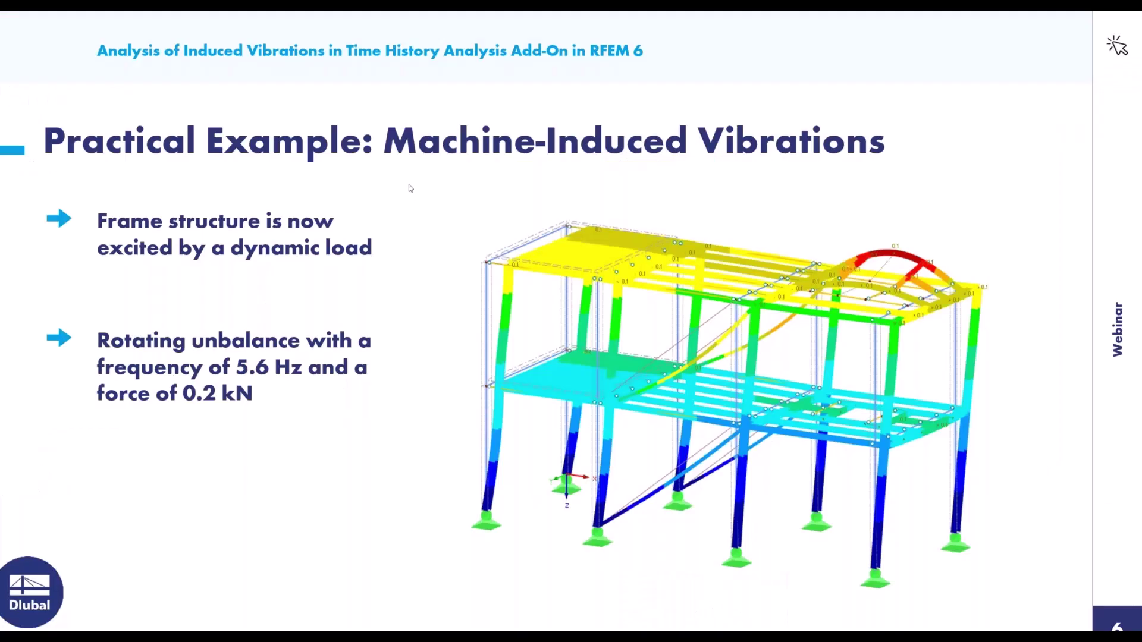
click(467, 262)
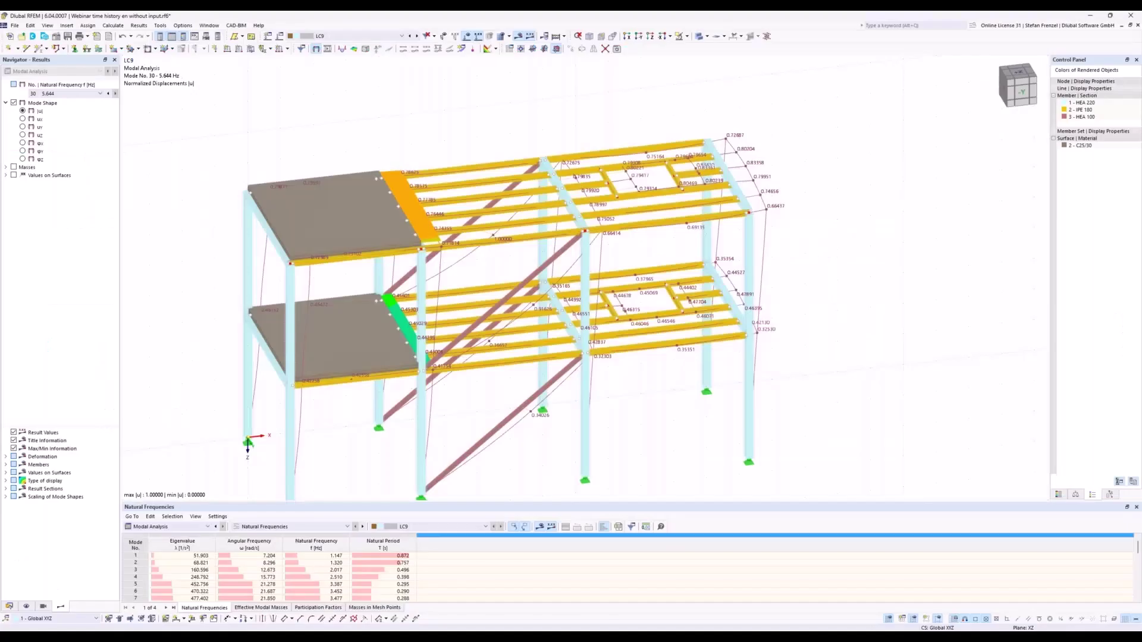
Step: Compare the machine loads of LC7 horizontal induced load and LC8 vertical induced load on the upper floor
click(407, 38)
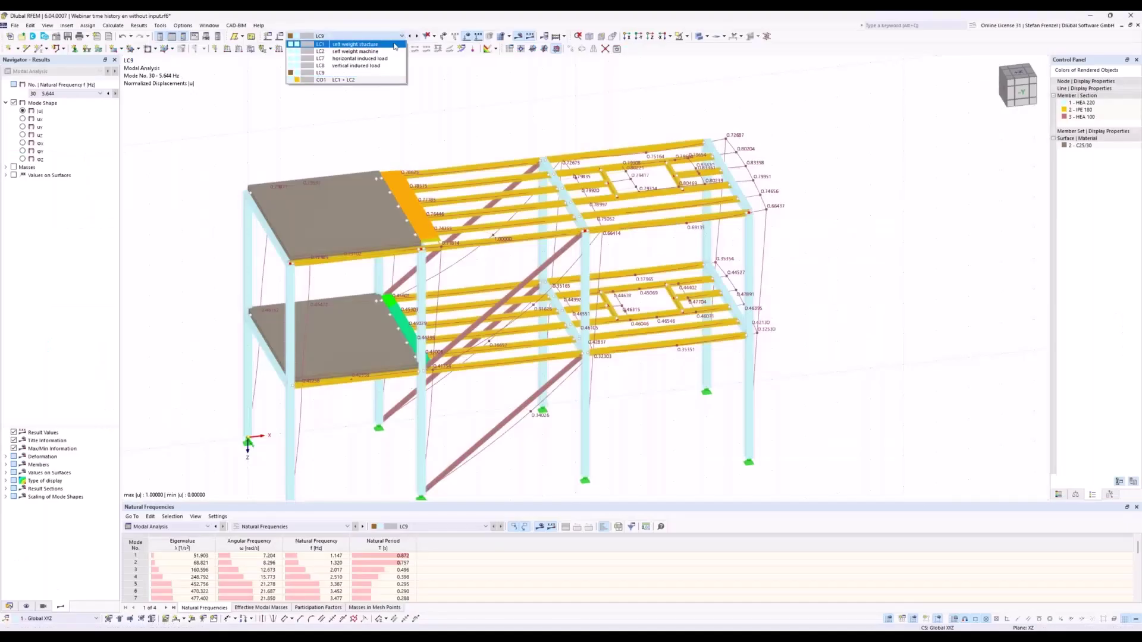
click(384, 58)
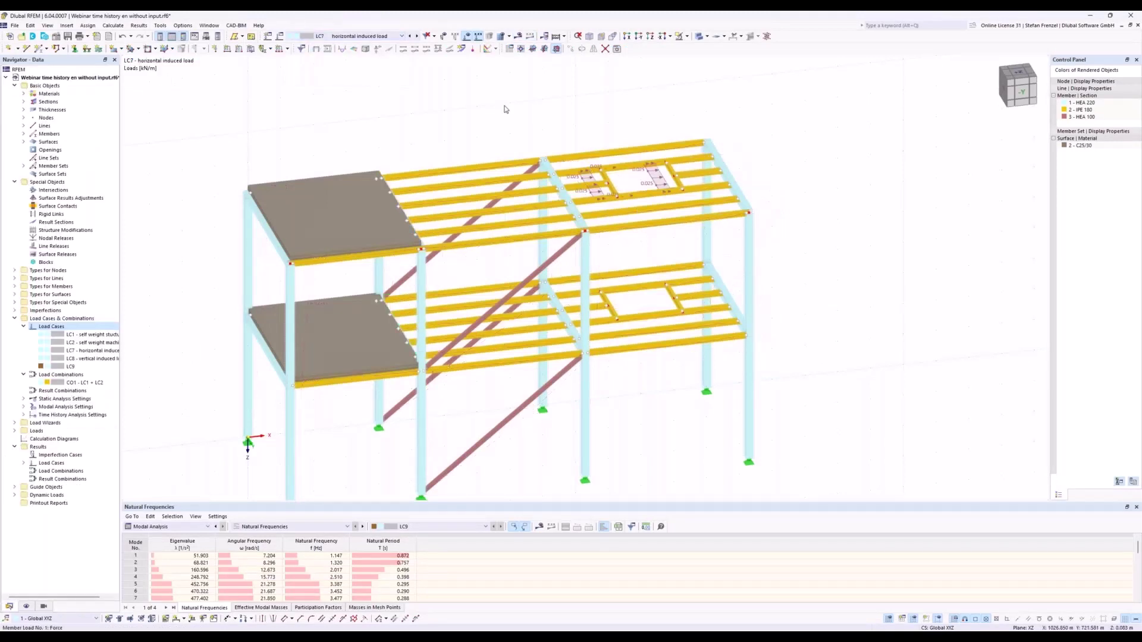
click(417, 36)
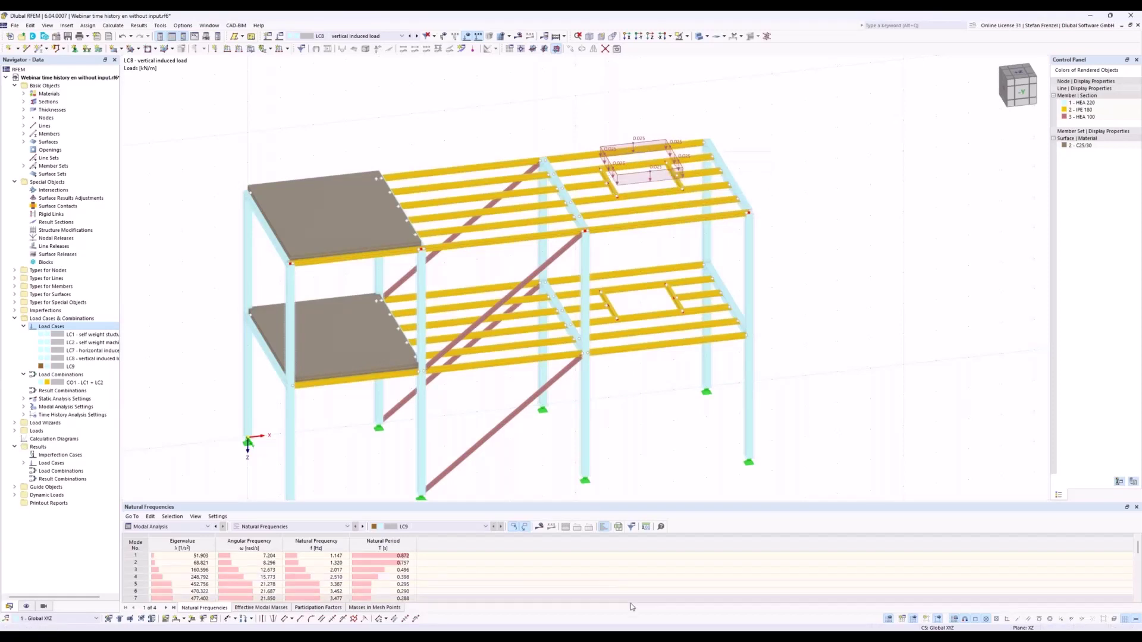
Step: Switch to the PowerPoint presentation and read the Input Values slide for the radial force and time diagram definition
click(660, 637)
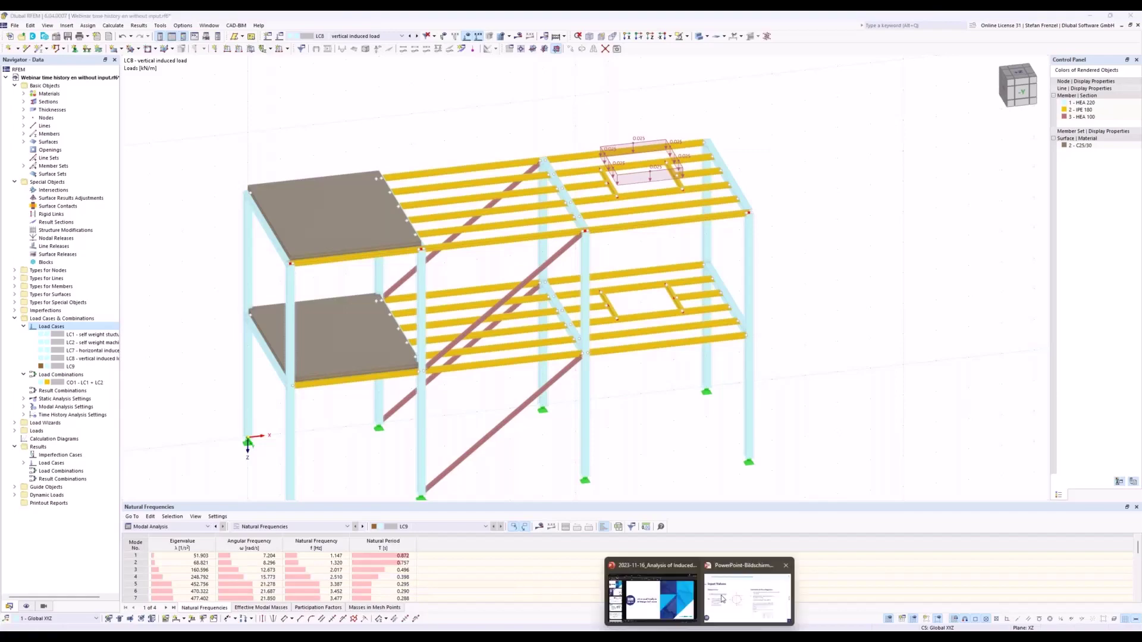
click(744, 596)
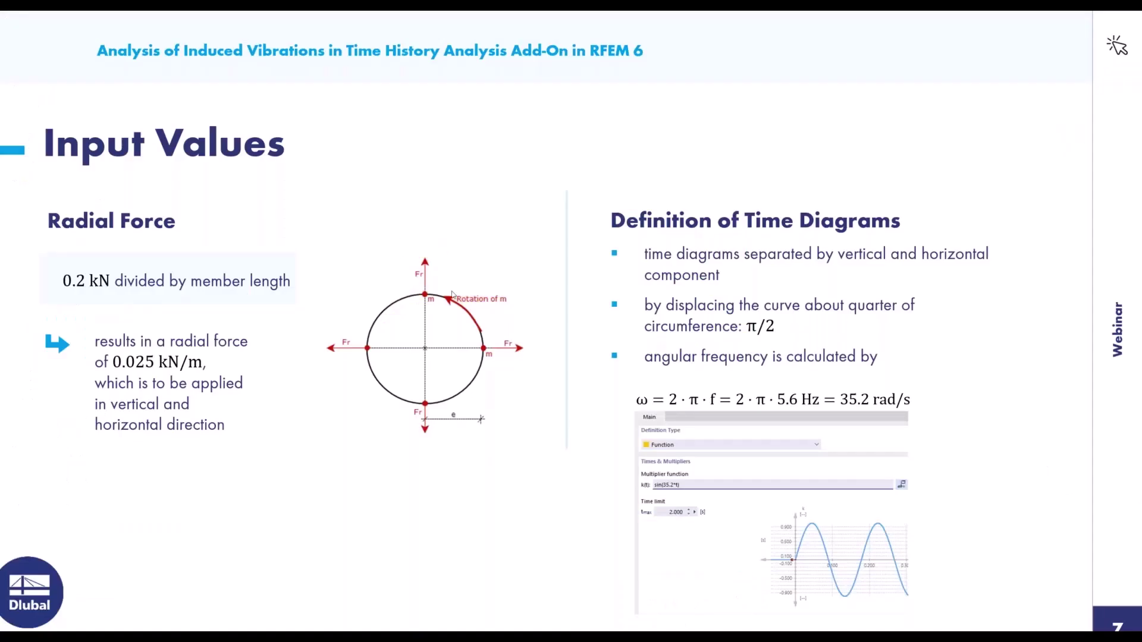
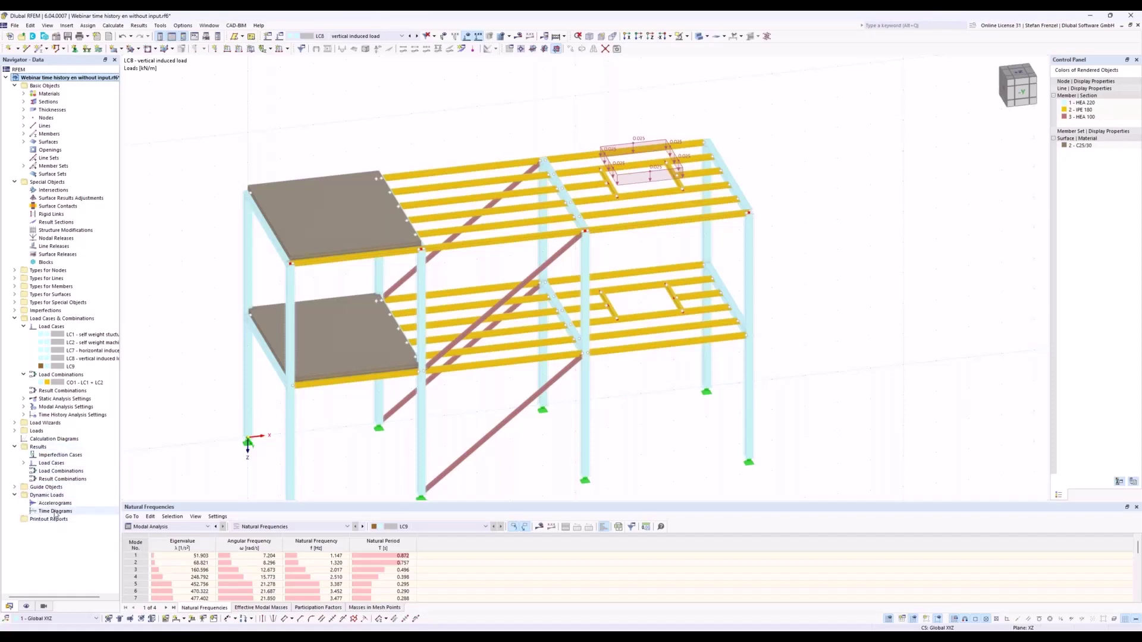
Step: Create a new time diagram under the dynamic loads and set its definition type to Function
click(54, 512)
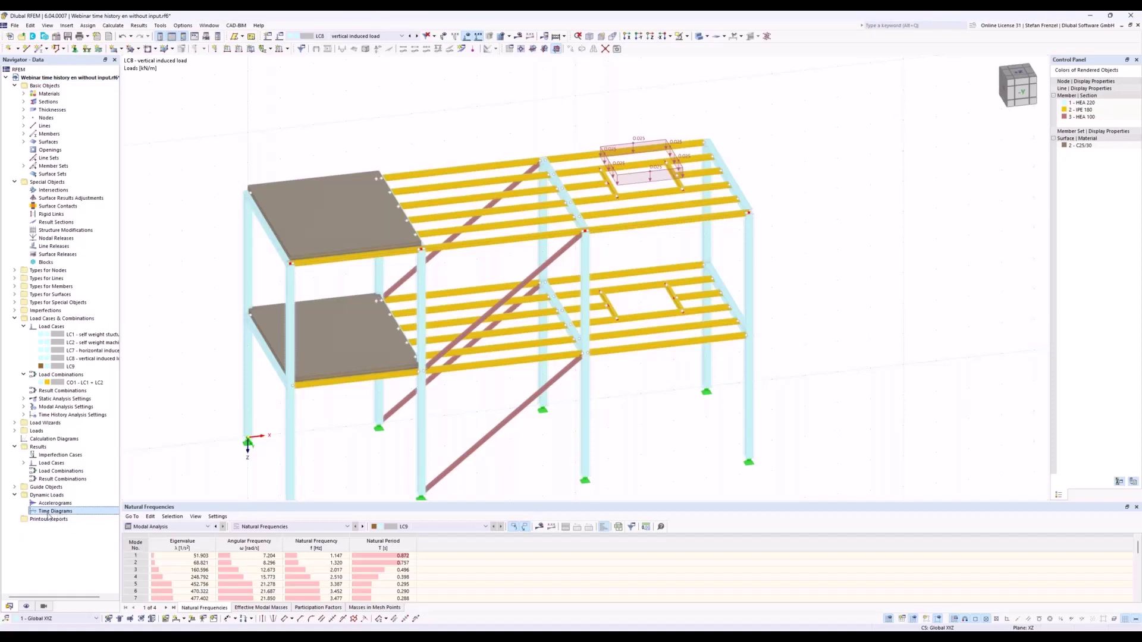
right_click(52, 512)
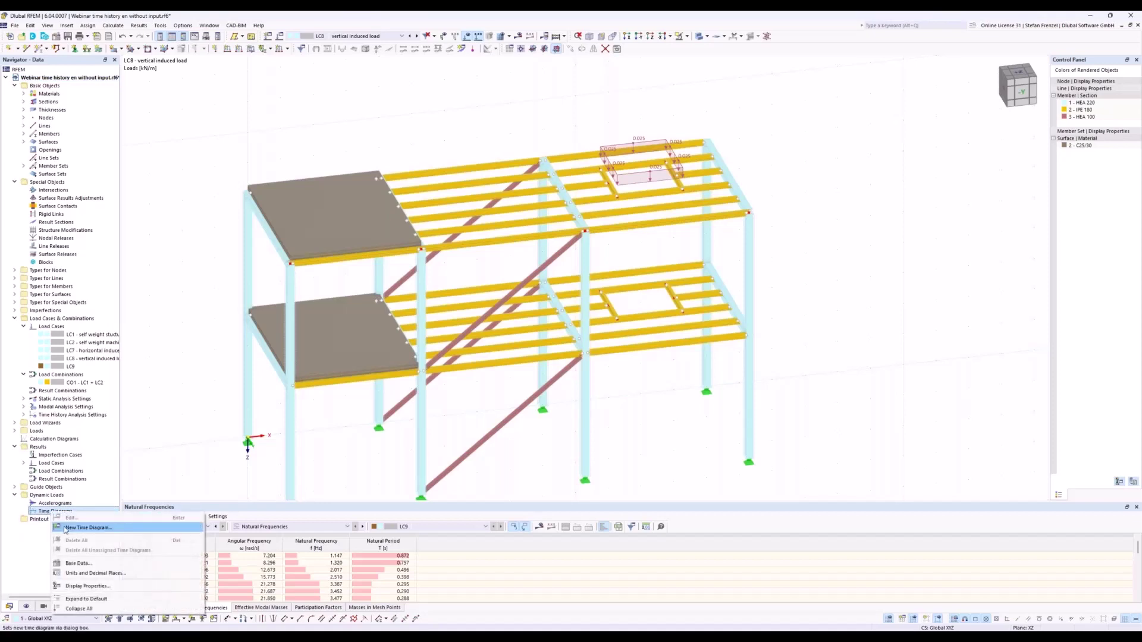
click(86, 528)
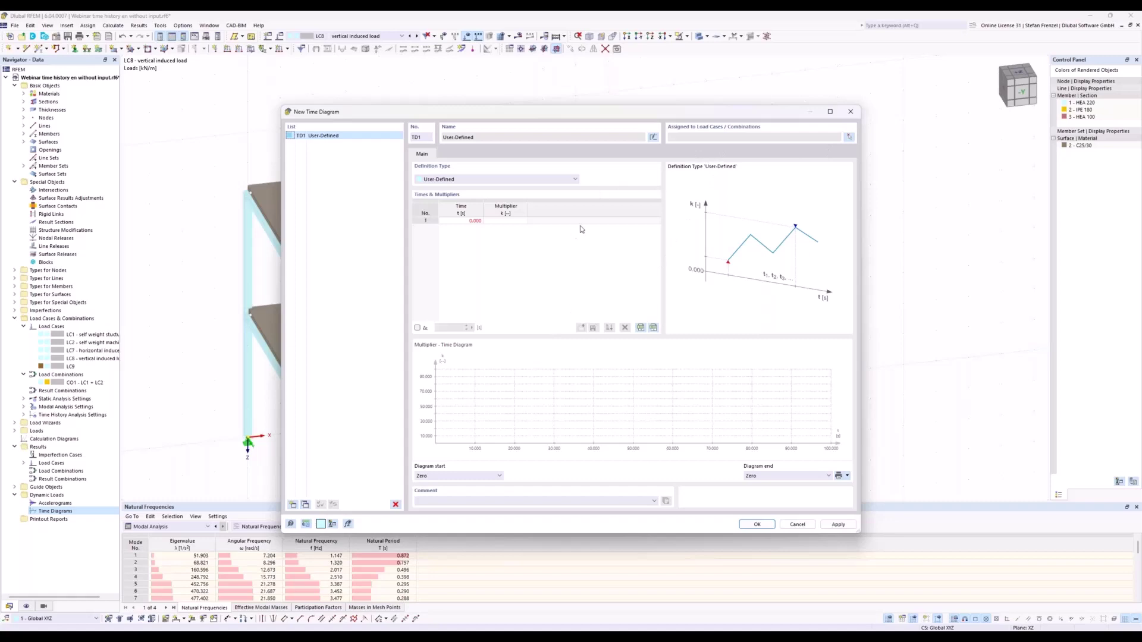
click(473, 181)
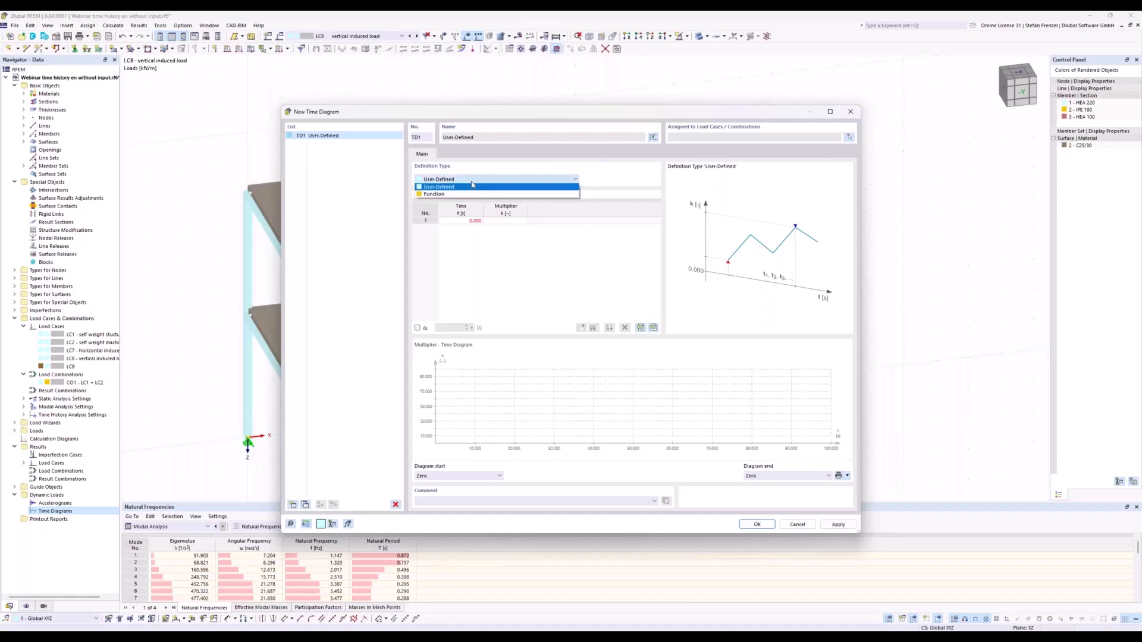
click(473, 187)
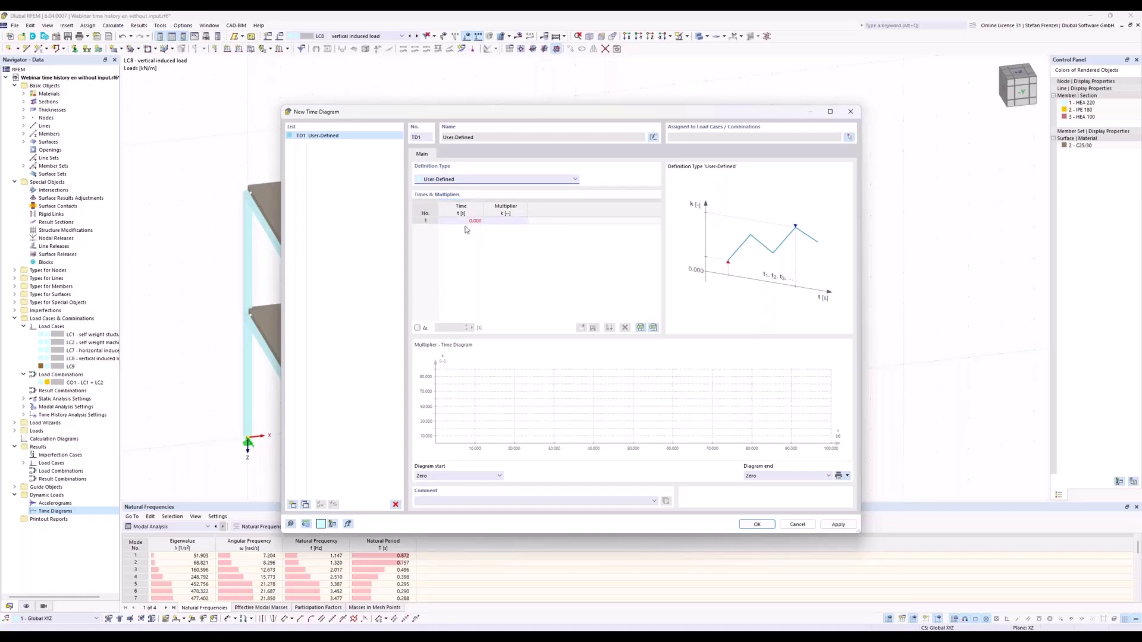
click(574, 179)
click(566, 194)
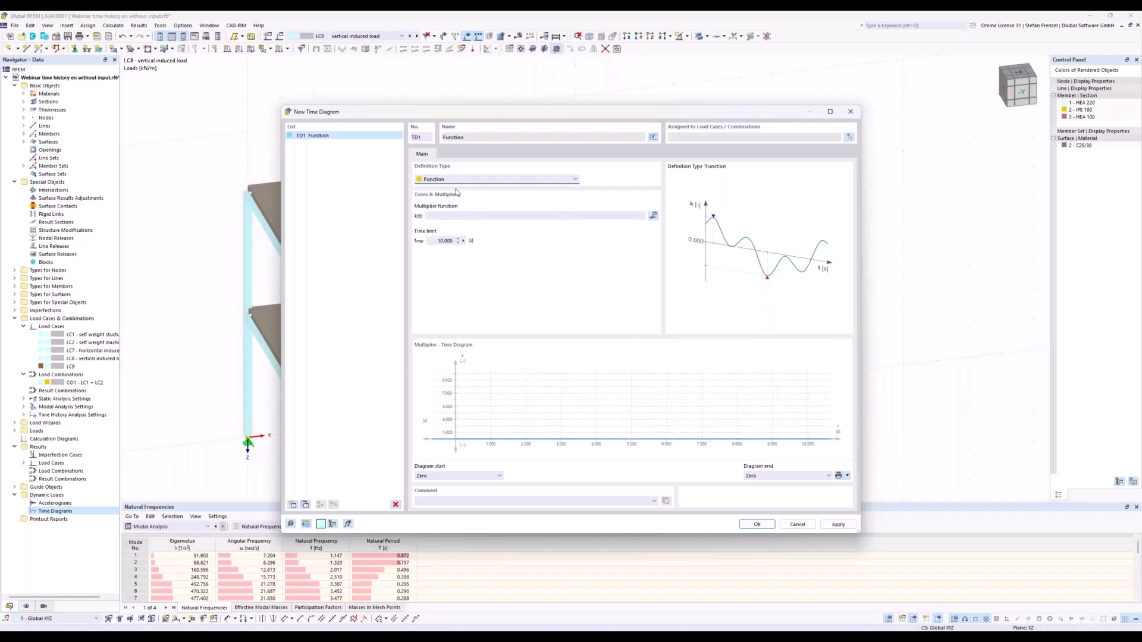
Step: Enter the multiplier function sin(25.2*t) for time diagram TD1 and name it "horizontal part"
click(461, 218)
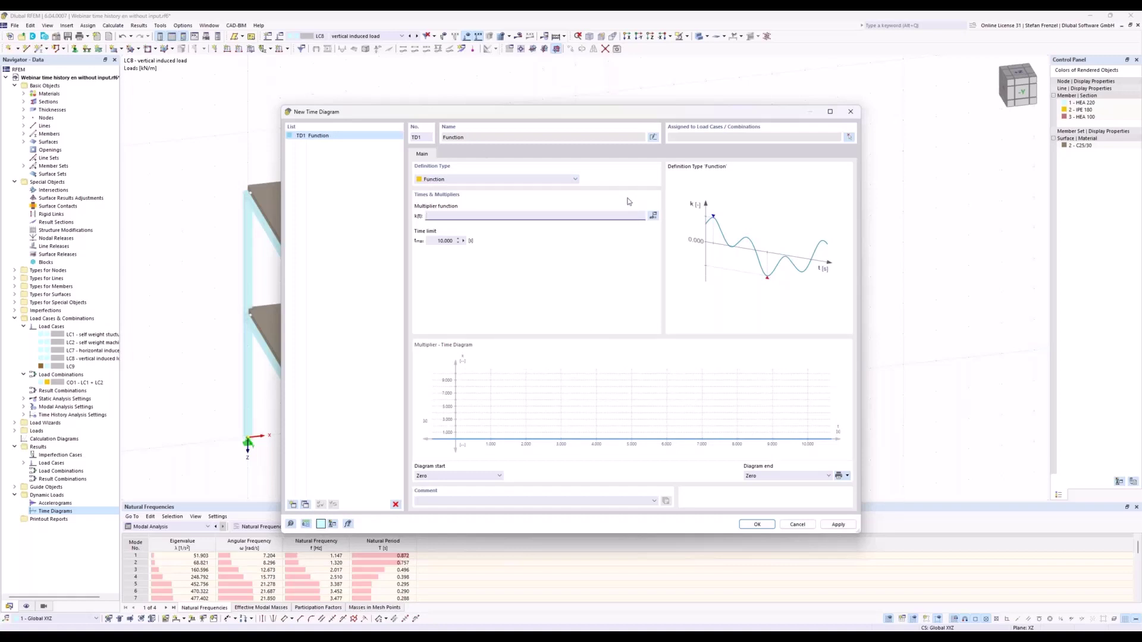
text(sin(25.2*t)
click(521, 182)
click(550, 284)
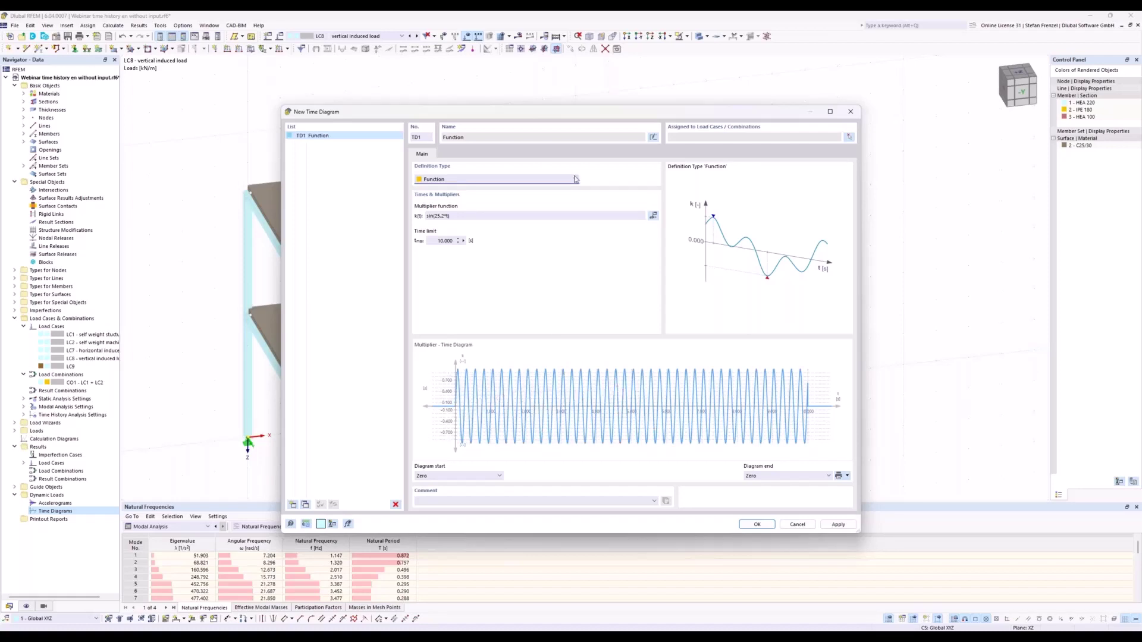
double_click(475, 138)
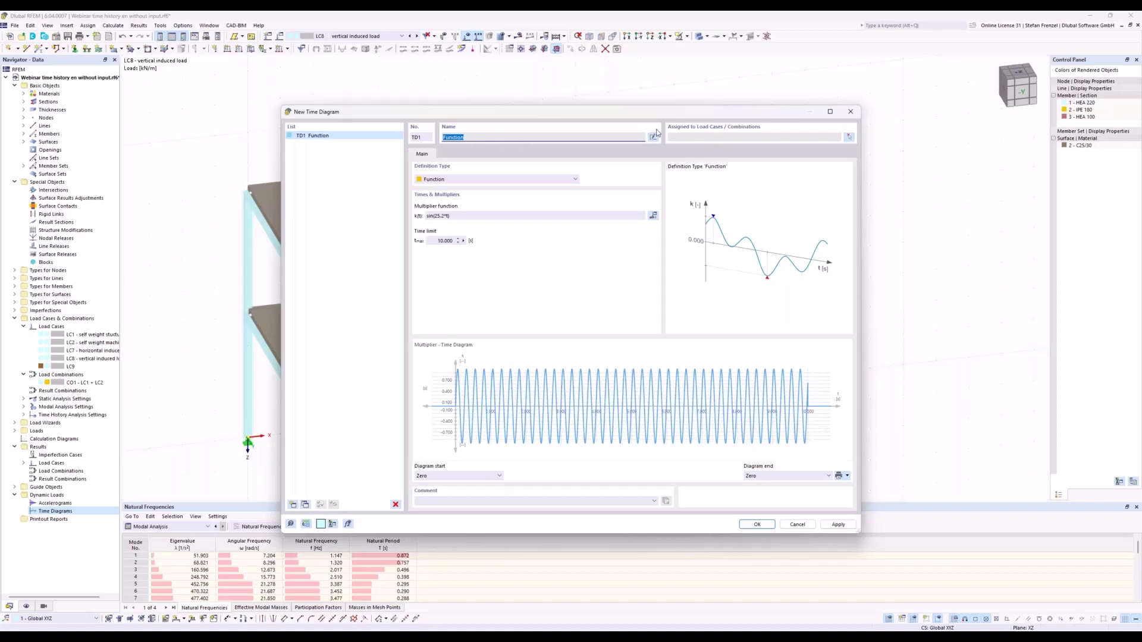
key(BackSpace)
Step: Copy the horizontal time diagram, set the copy's multiplier function to sin(25.2*t+1.5708) and name it "vertical part"
click(305, 505)
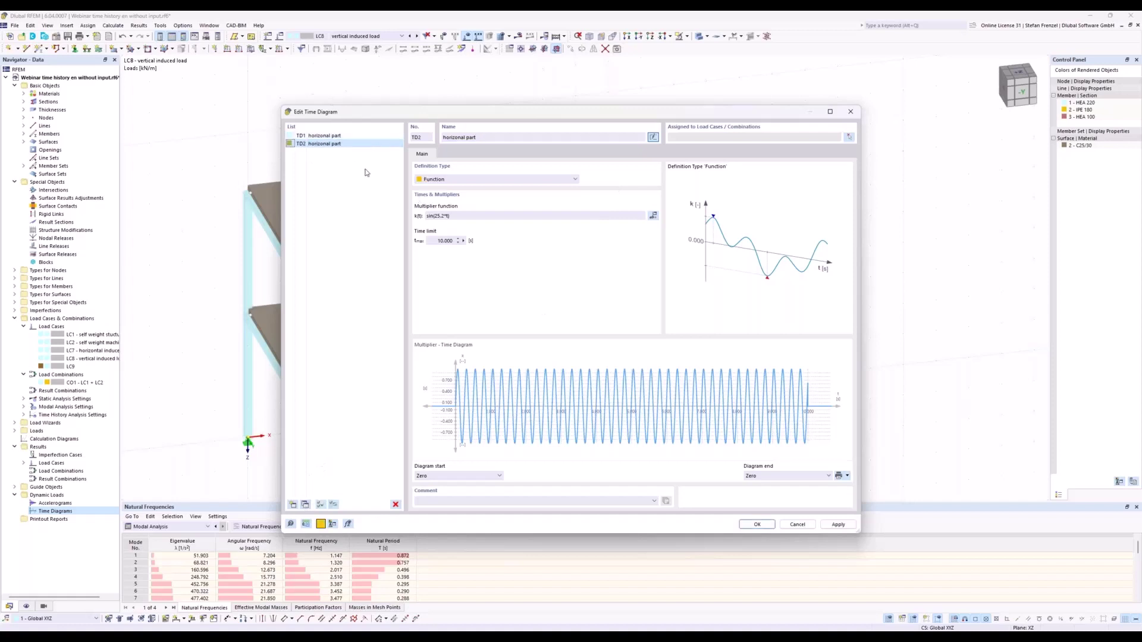
click(447, 216)
click(483, 138)
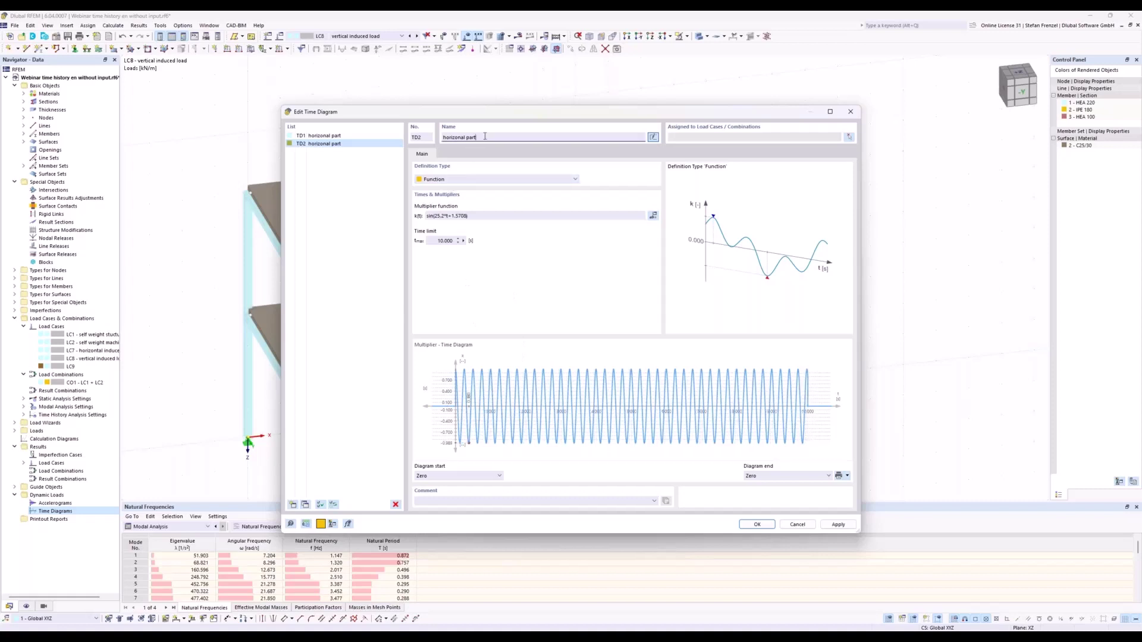
click(654, 138)
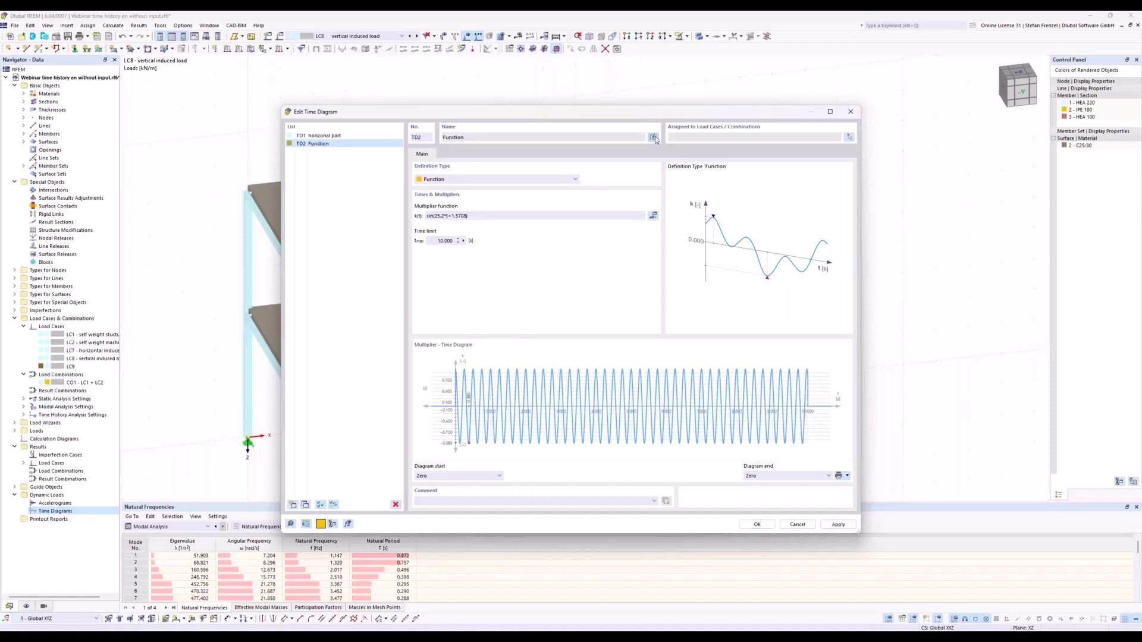
click(655, 137)
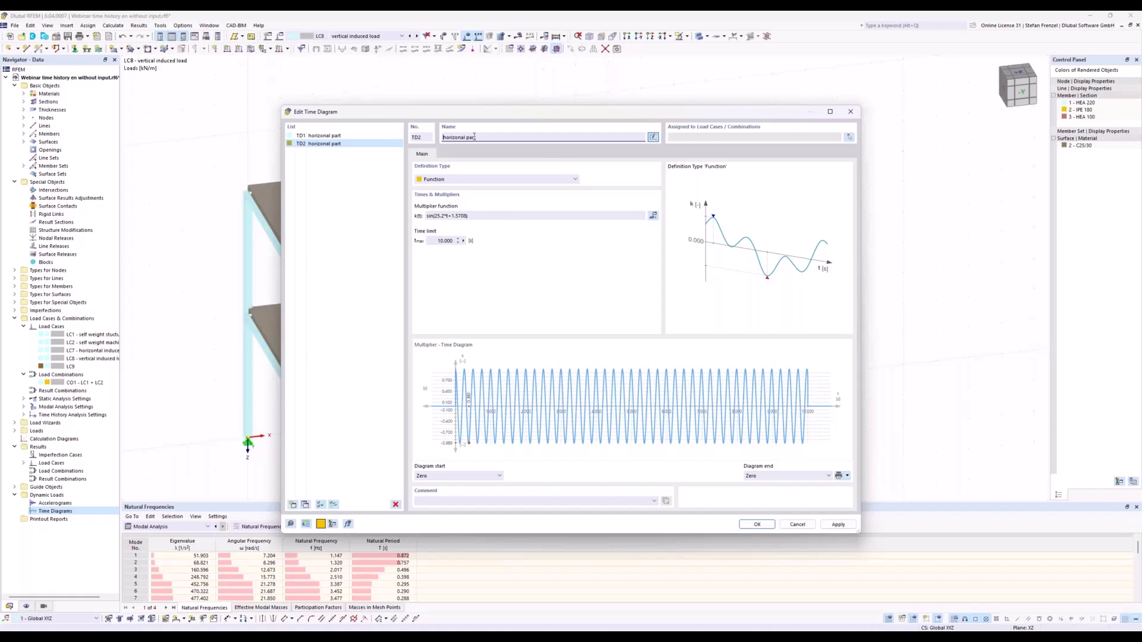
drag(466, 138, 430, 135)
text(vertical)
Step: Compare the start of the multiplier curves of the vertical part and horizontal part time diagrams
scroll(453, 390, up, 5)
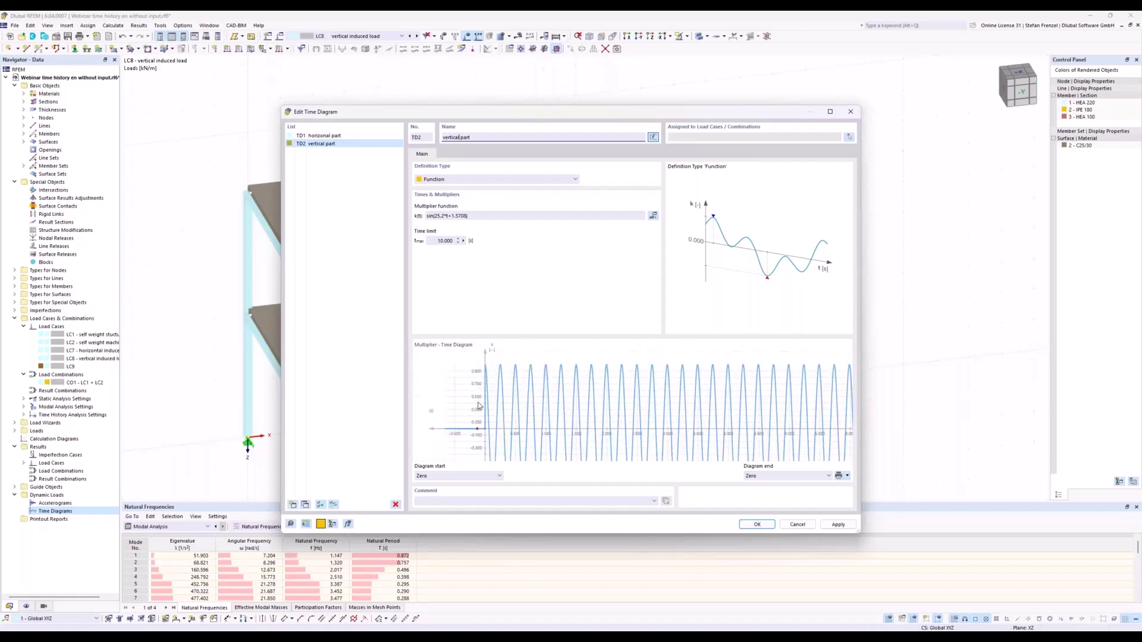
scroll(479, 359, up, 2)
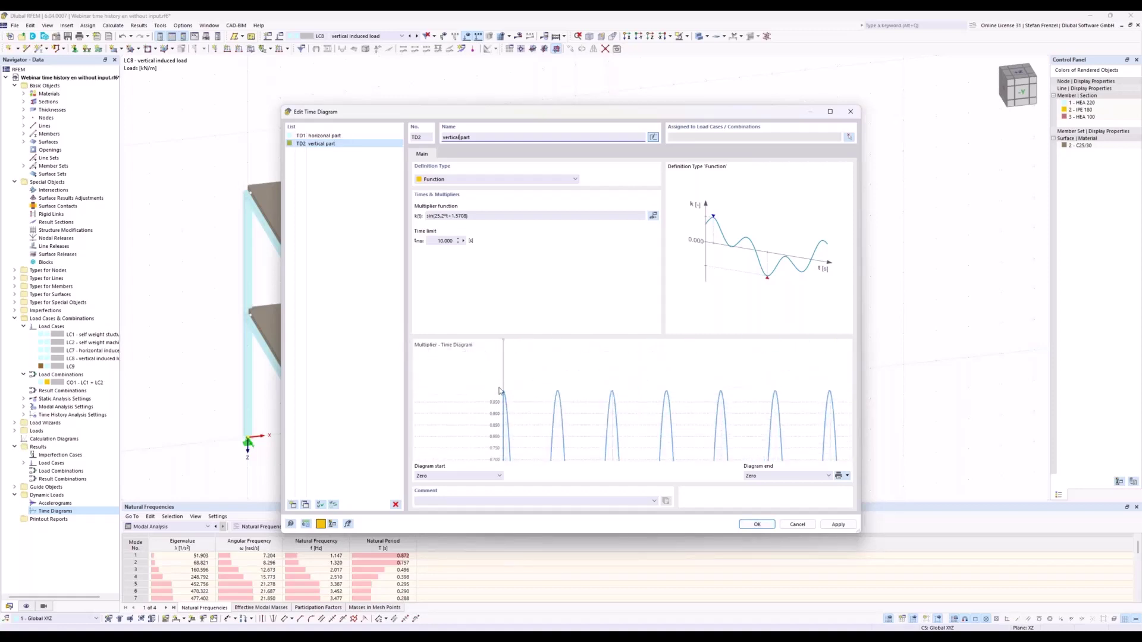
click(339, 136)
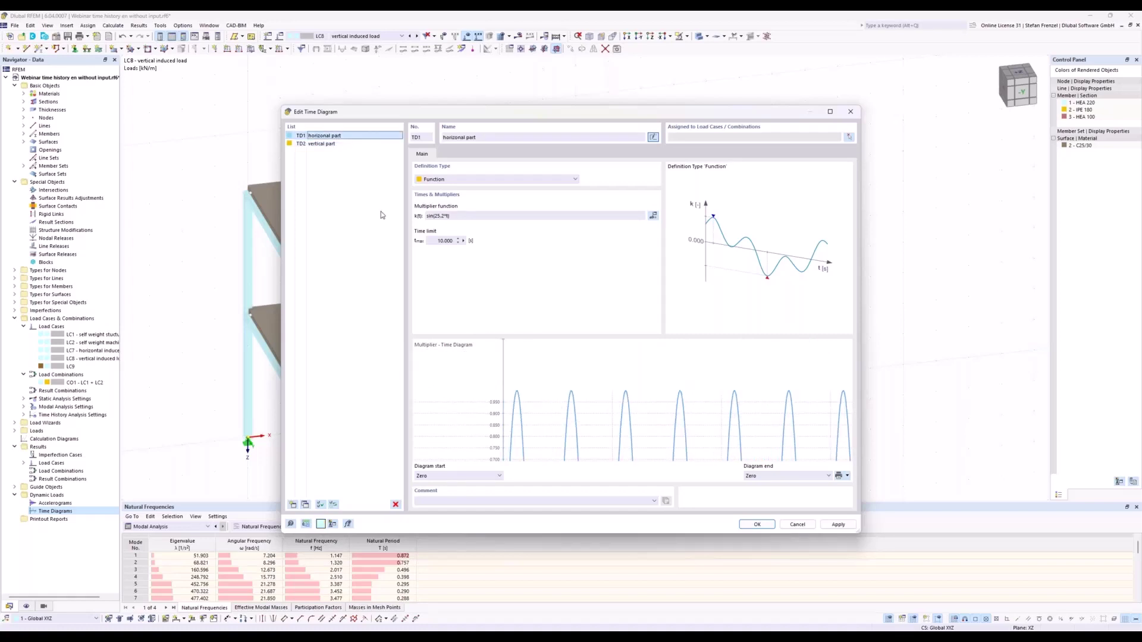
scroll(533, 371, down, 5)
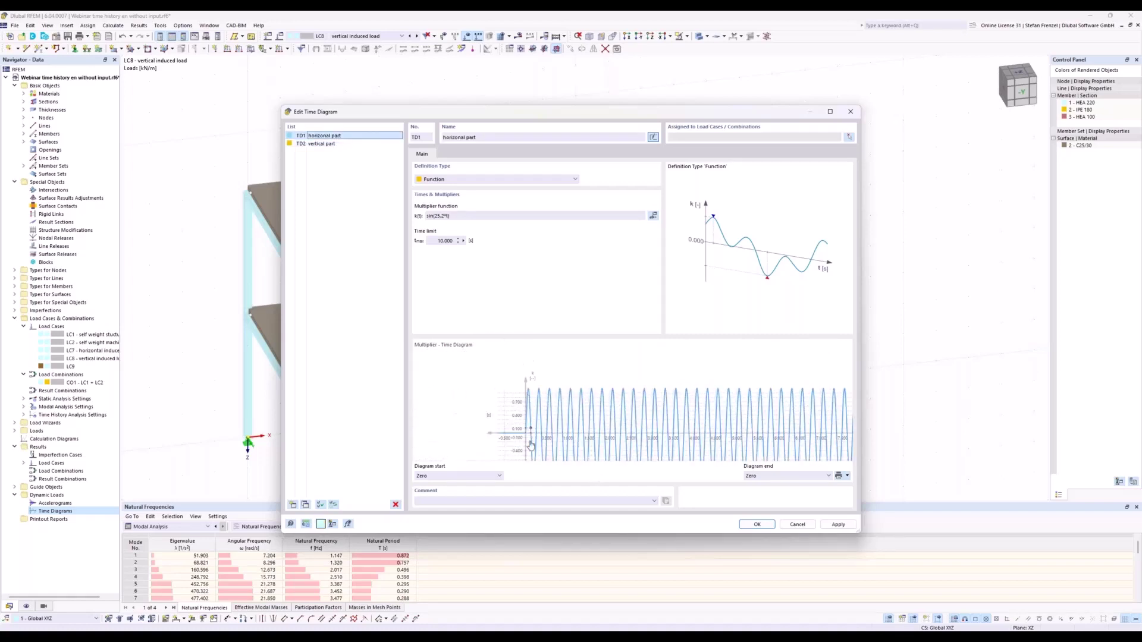
scroll(527, 439, up, 2)
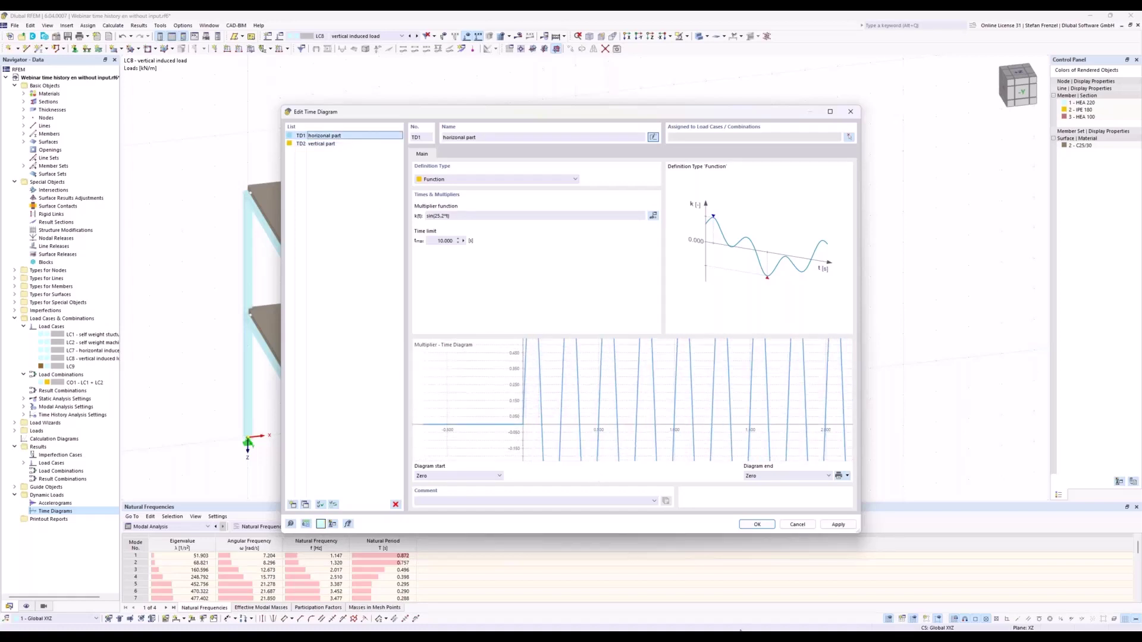
Step: Switch to the PowerPoint slide to check the angular frequency of the multiplier function, and return to RFEM
mouse_move(741, 631)
click(755, 595)
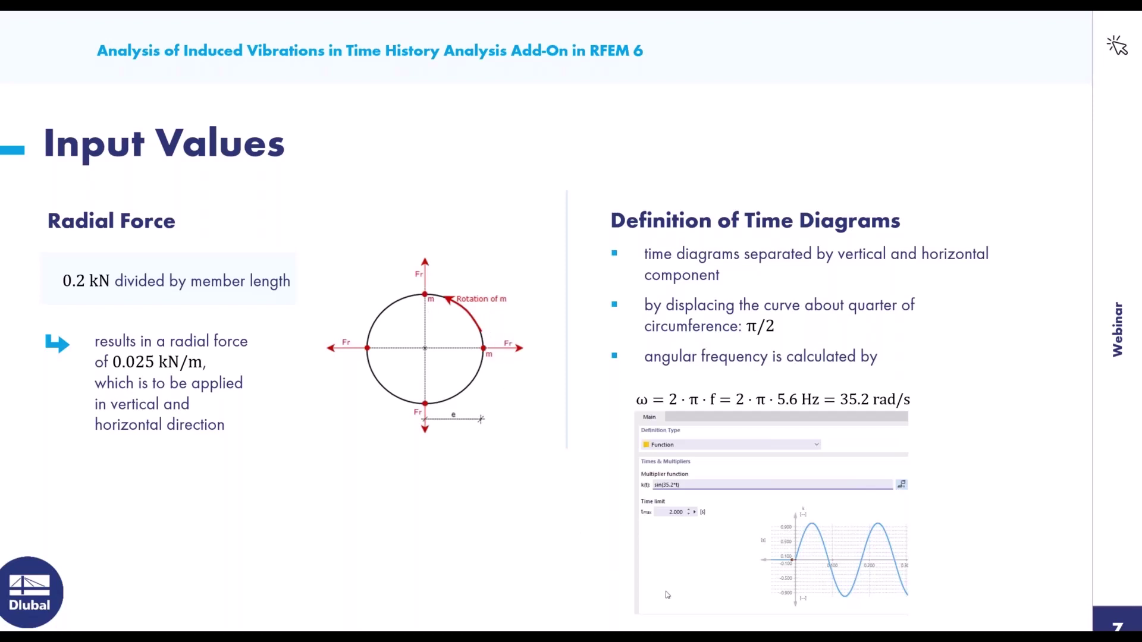
click(630, 636)
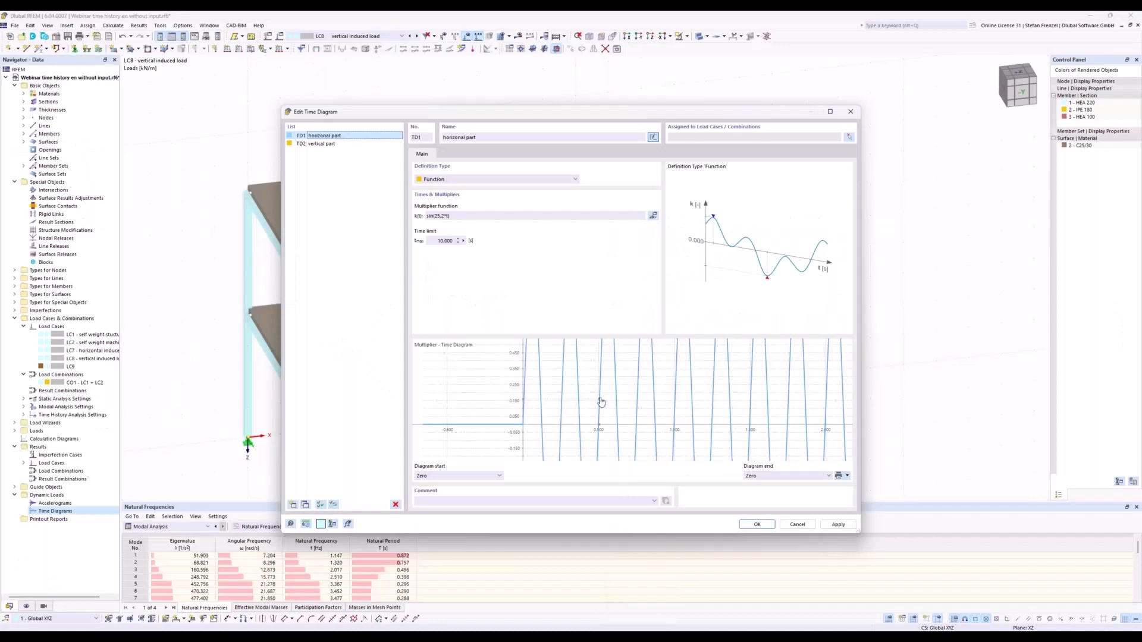
Step: Correct the angular frequency to 35.2 in the multiplier functions of both time diagrams, TD1 and TD2, and accept them
scroll(544, 427, down, 4)
scroll(527, 424, down, 3)
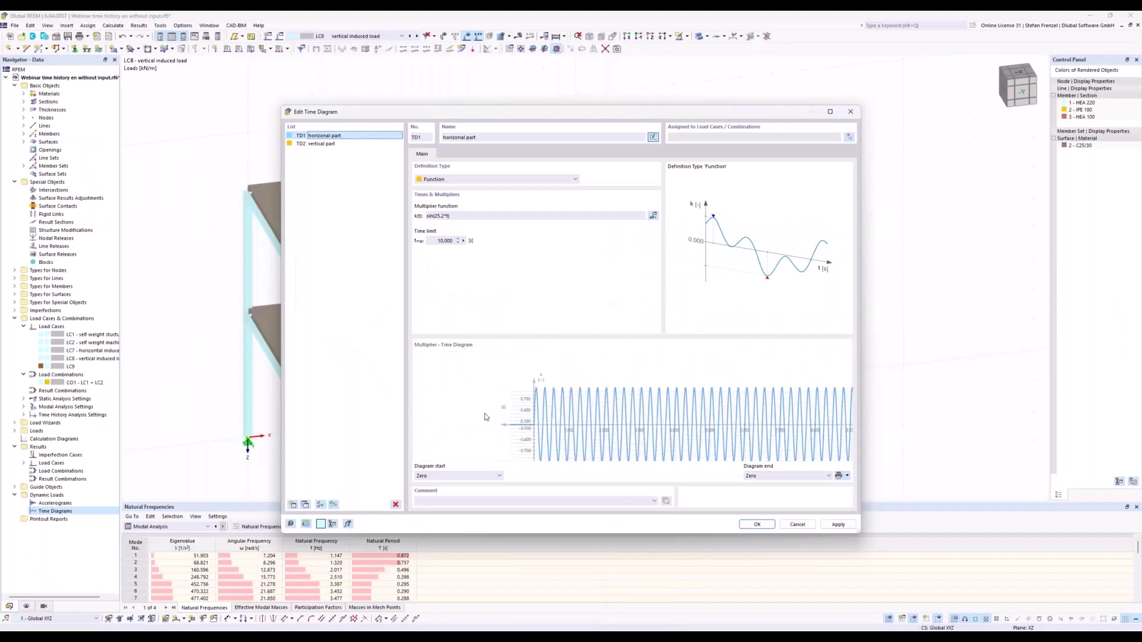
middle_drag(490, 388, 426, 361)
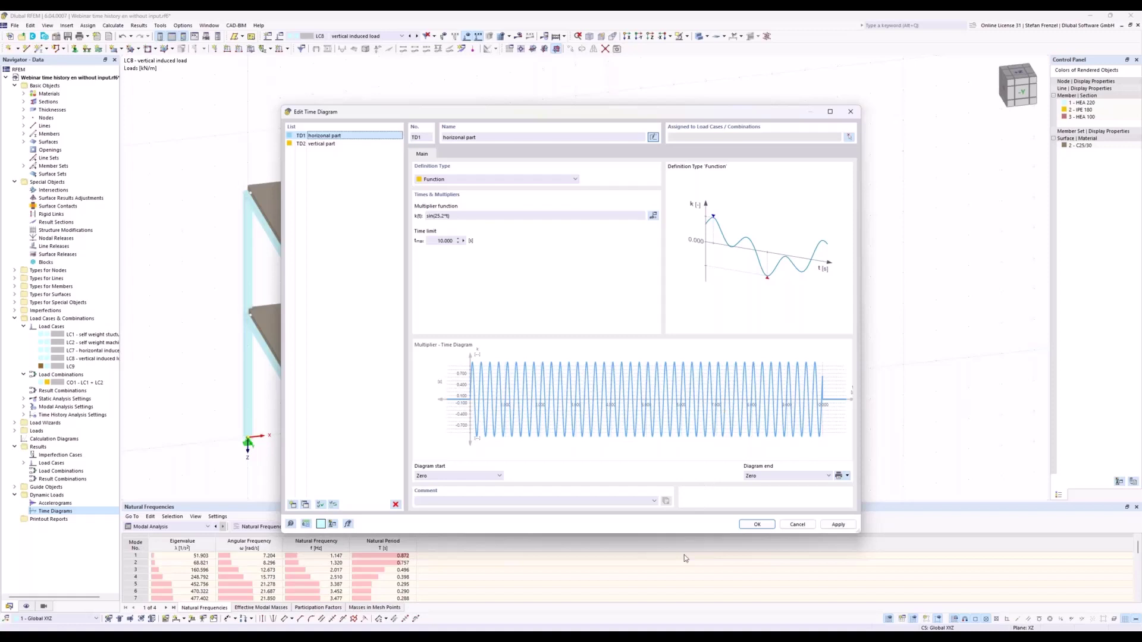
click(438, 218)
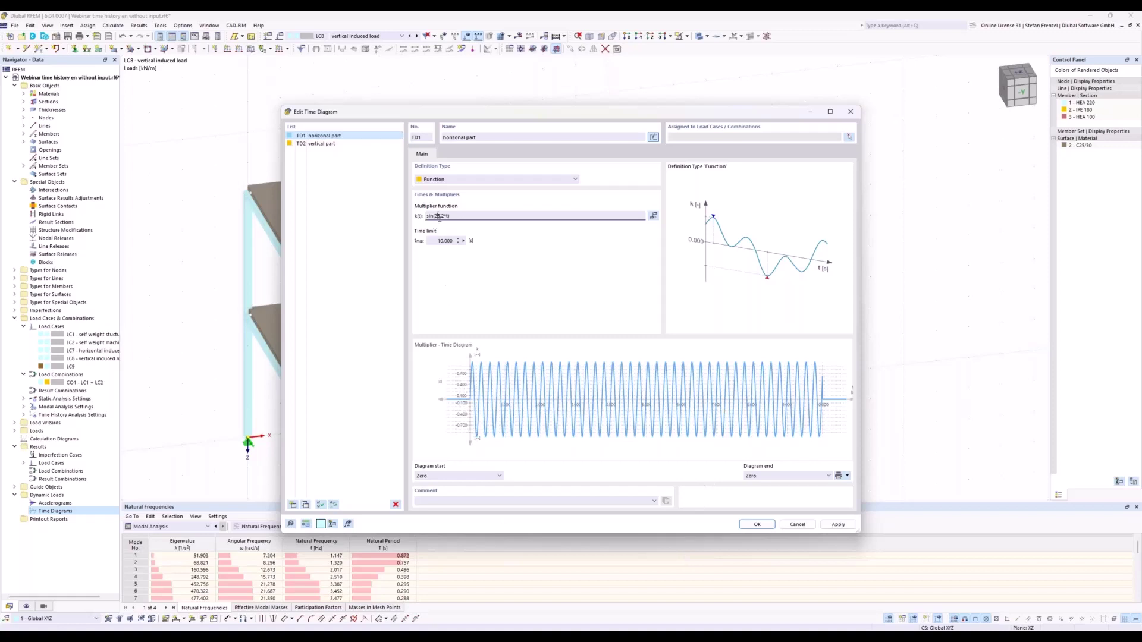
key(BackSpace)
text(3)
click(307, 144)
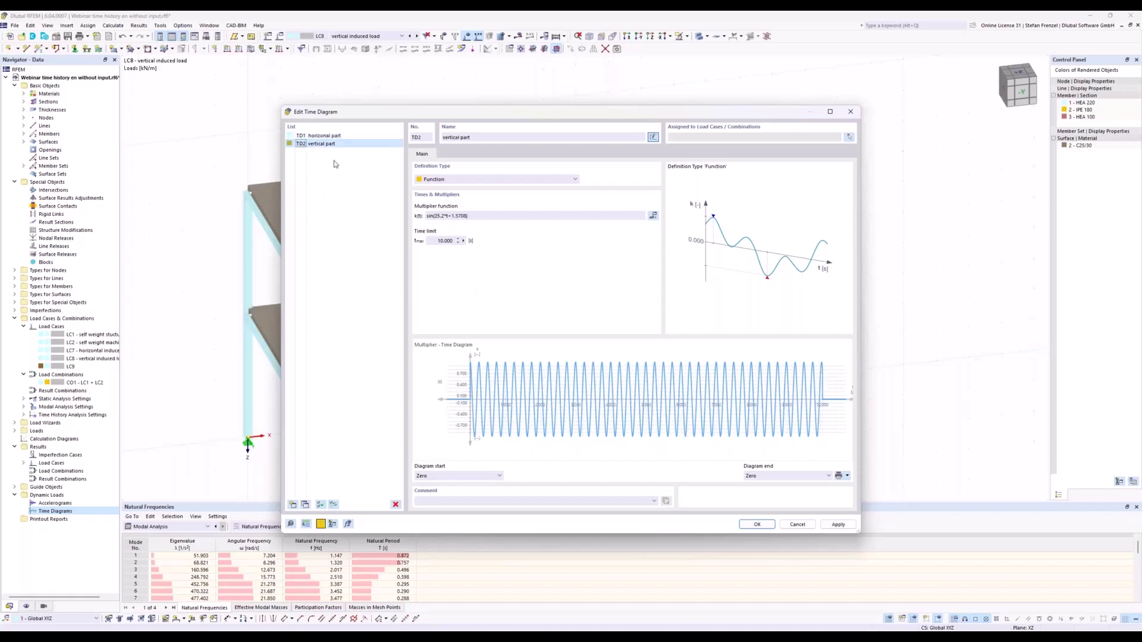
key(BackSpace)
text(3)
click(747, 527)
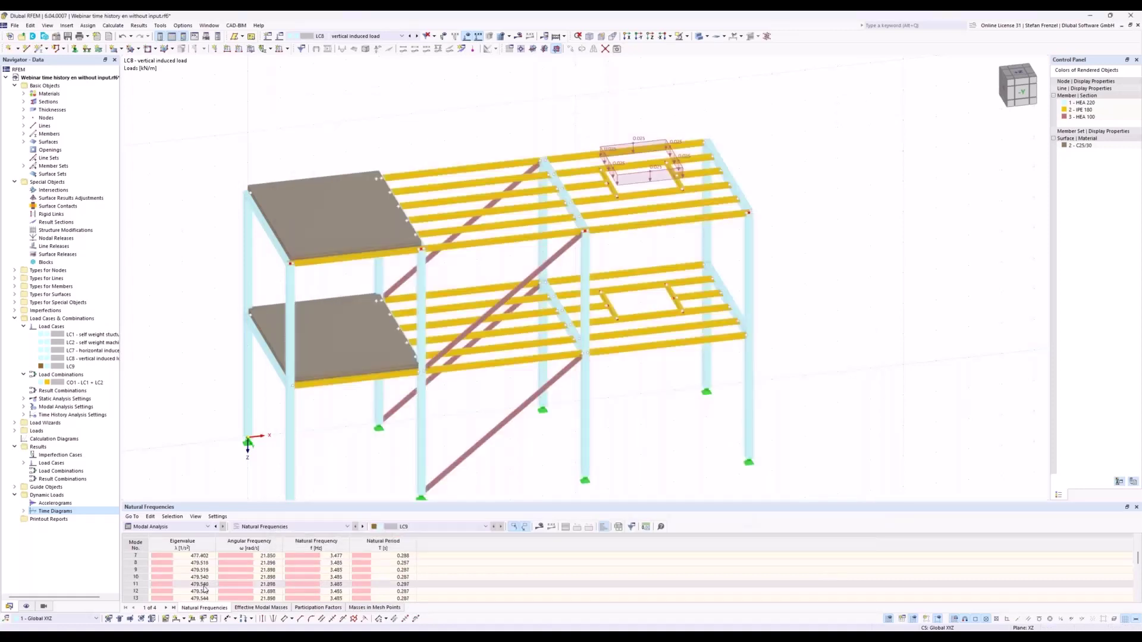
Step: Display the loads of LC7 horizontal induced load and look up the angular frequency of mode 30 in the Natural Frequencies table
scroll(244, 569, down, 8)
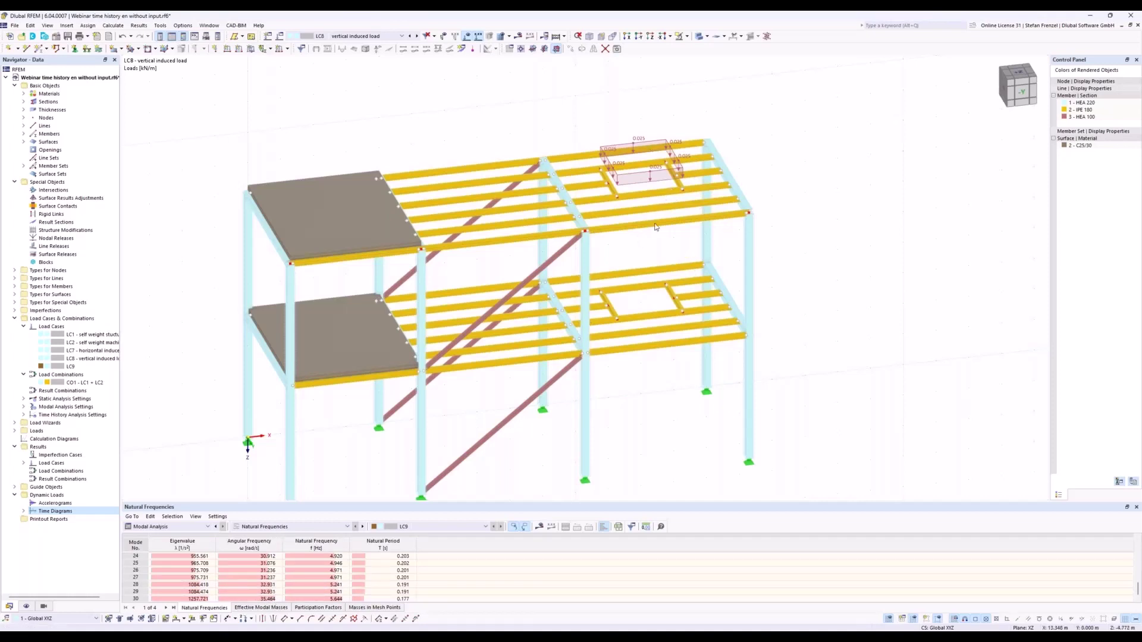
click(401, 36)
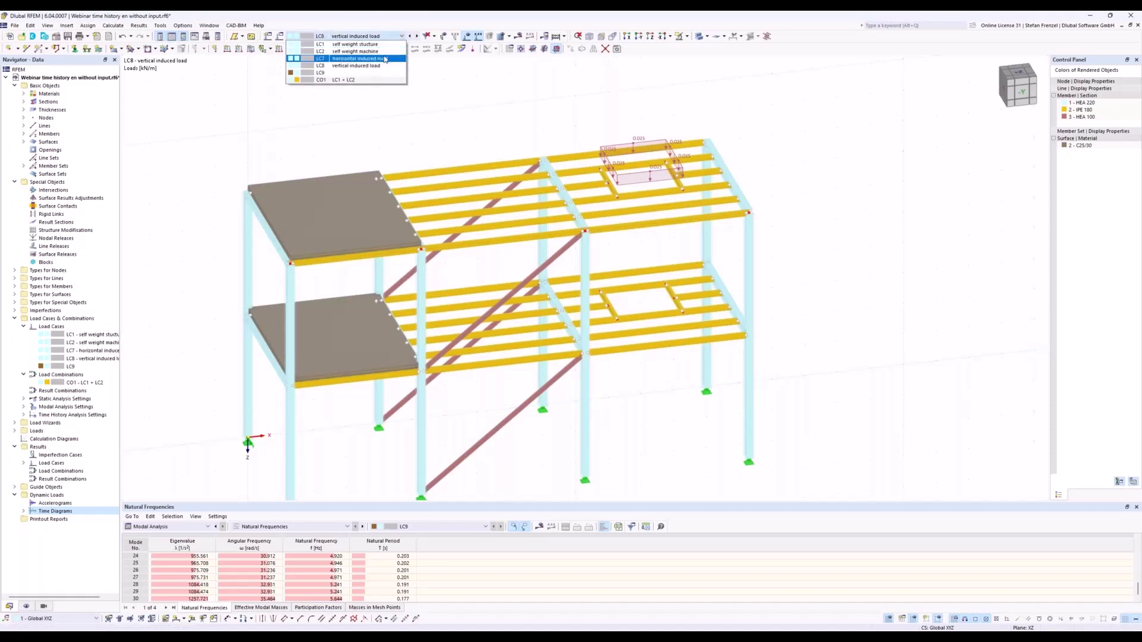
click(384, 58)
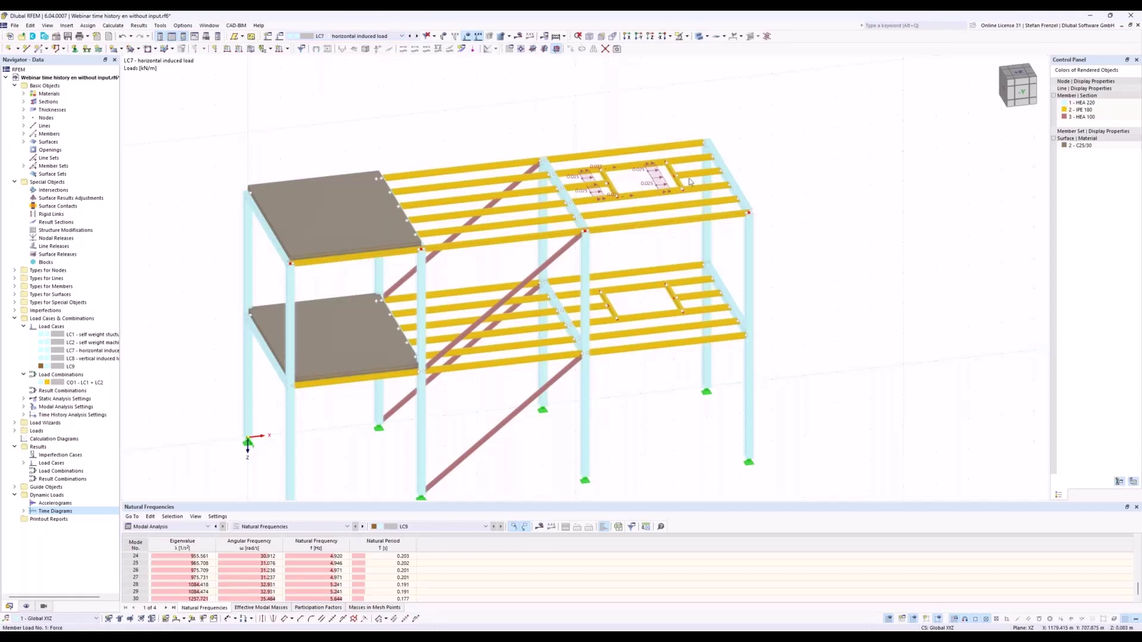
click(257, 600)
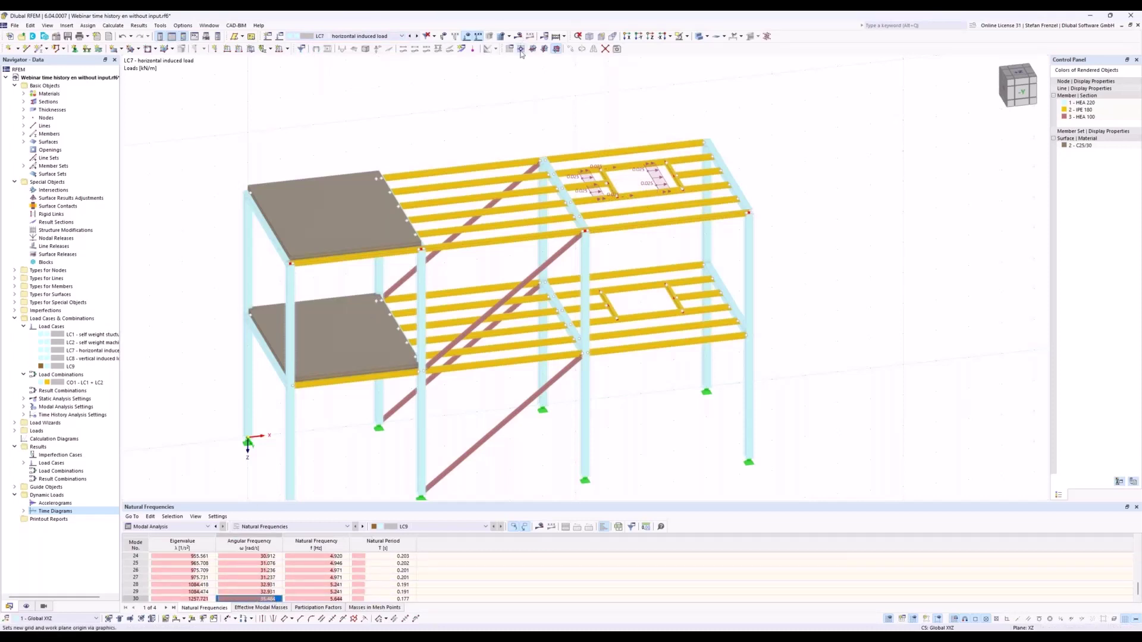
Step: Display the mode shape of mode 30 from load case LC9, and bring back the model data tree
click(401, 35)
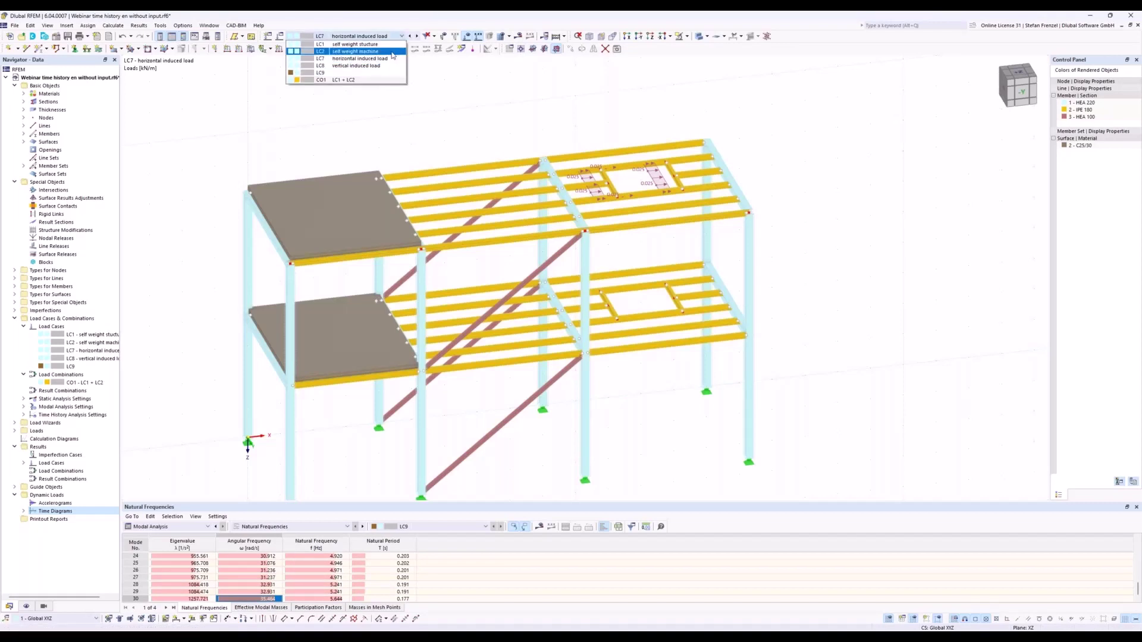
click(387, 72)
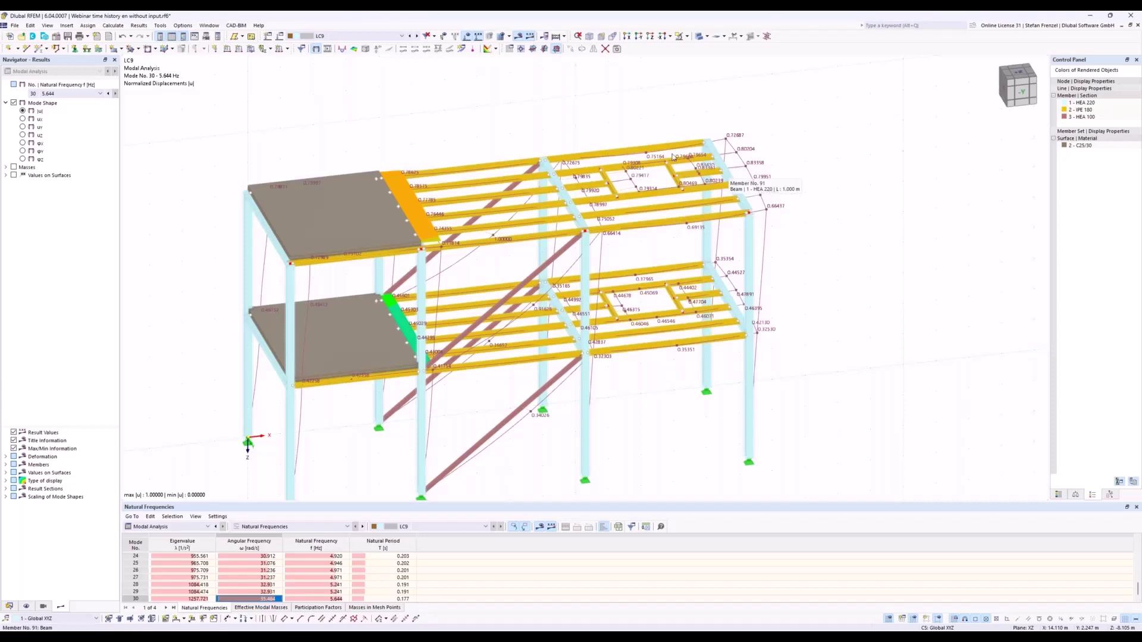
click(10, 607)
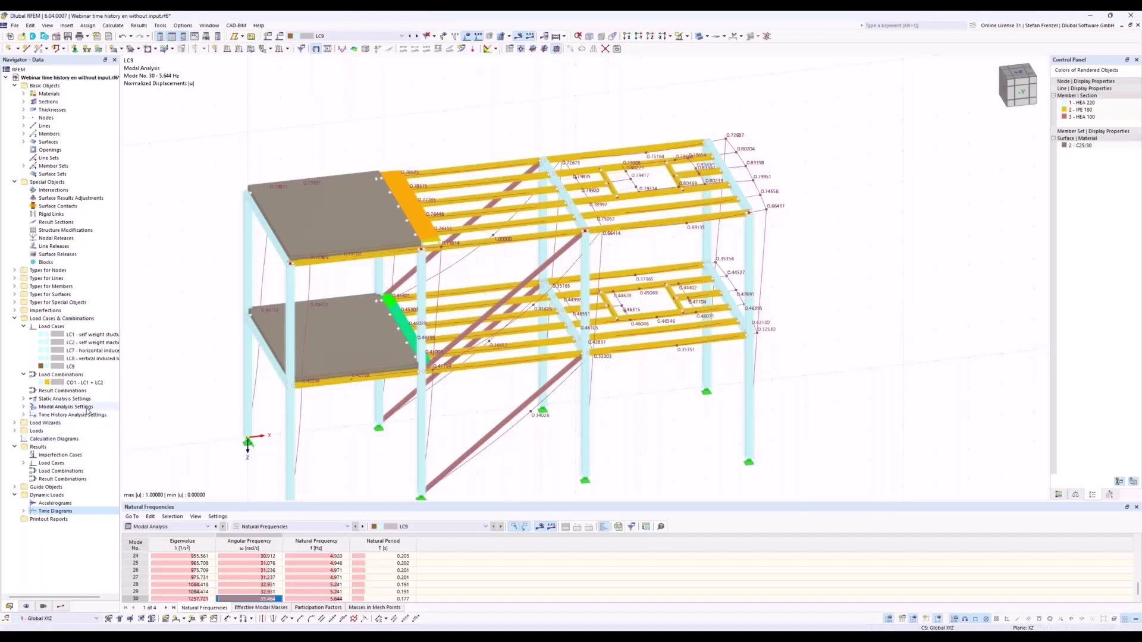
Step: Create a new load combination CO2 with the analysis type Time History Analysis | Time Diagram
click(63, 376)
right_click(63, 380)
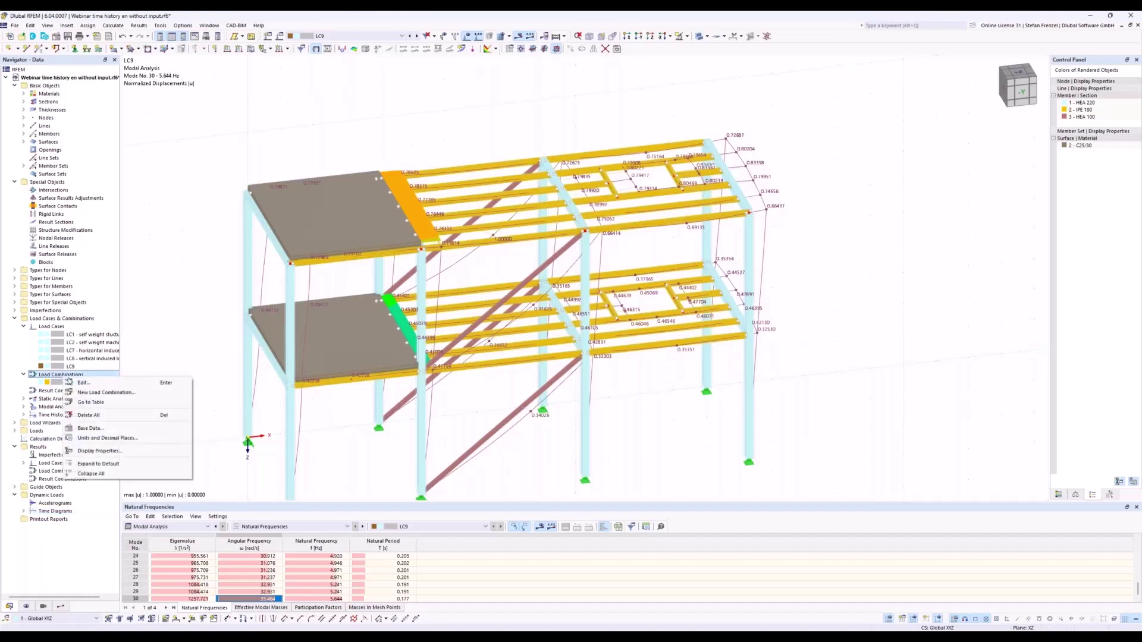
click(80, 393)
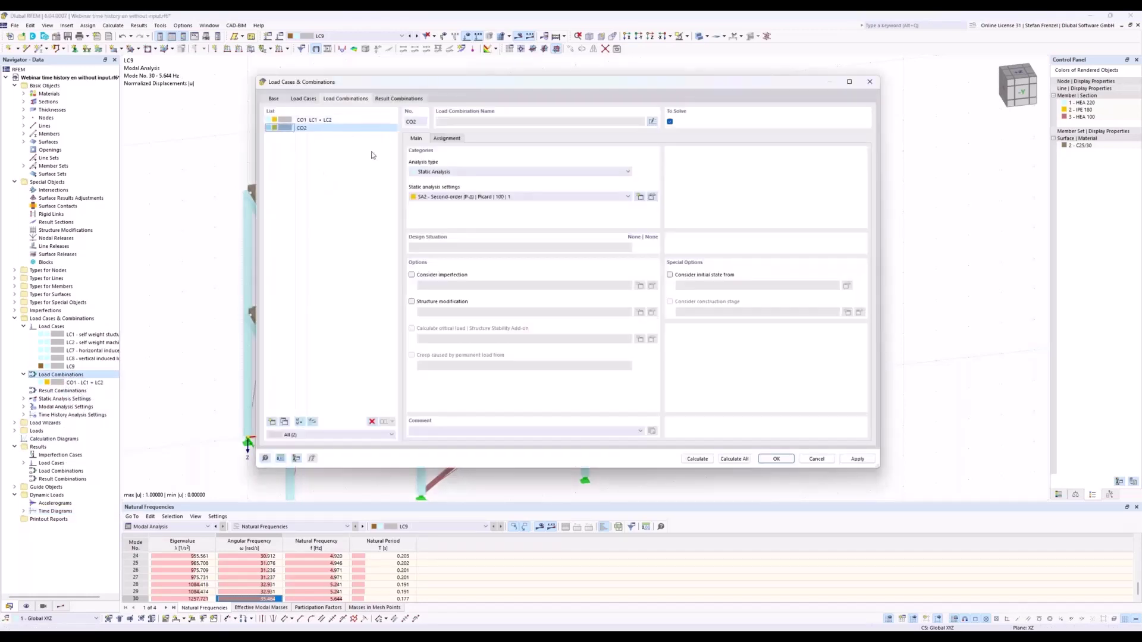
click(485, 174)
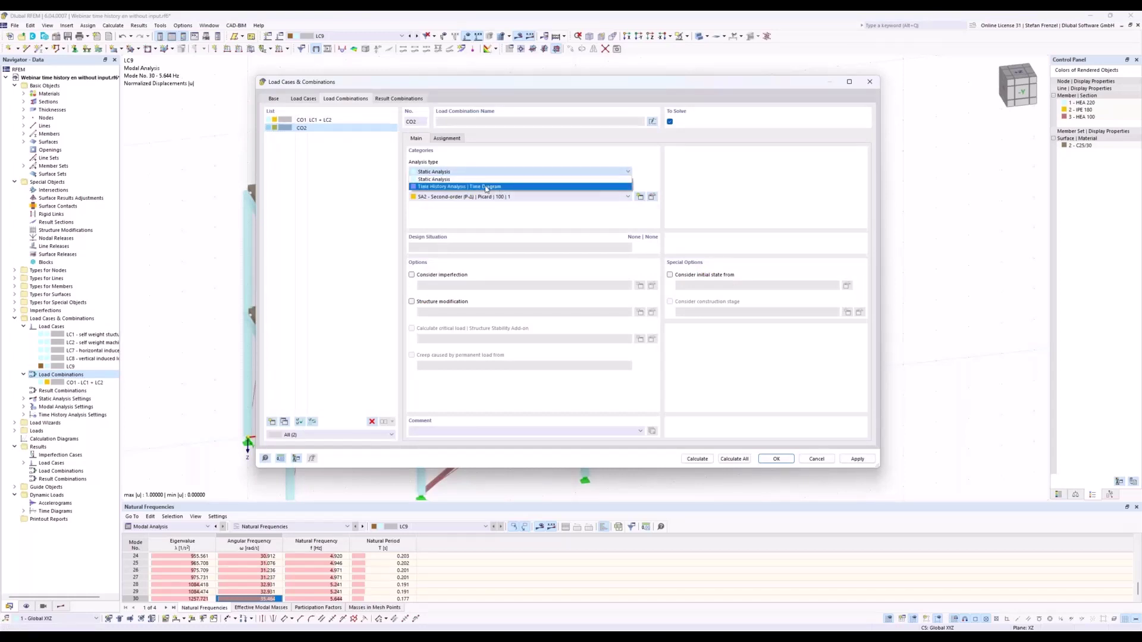
click(487, 188)
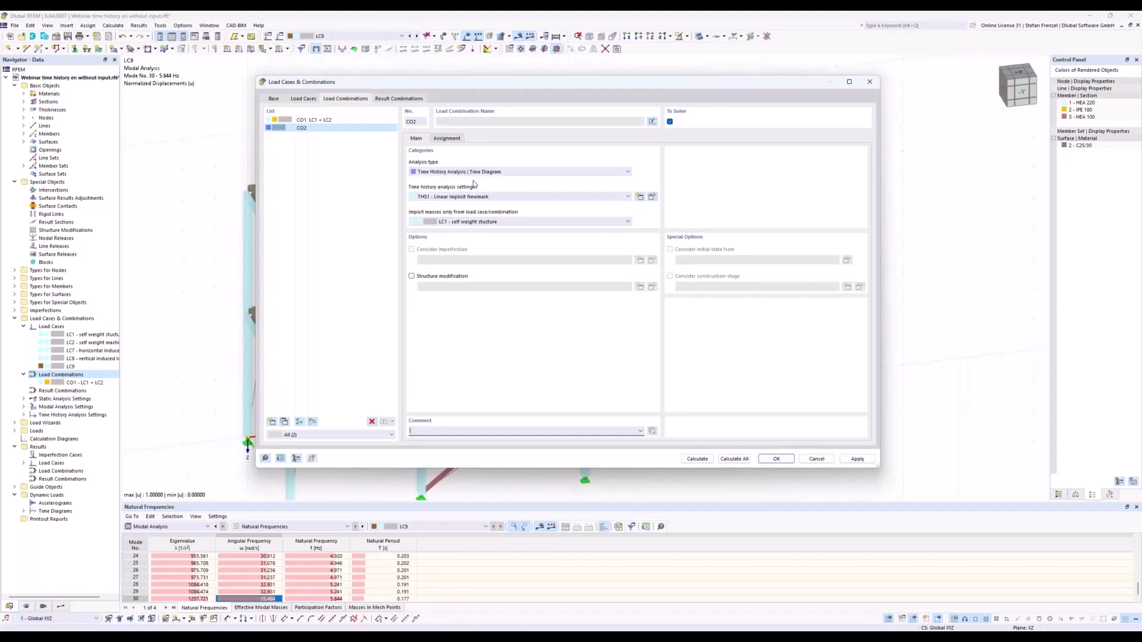
Step: Assign LC7 horizontal induced load with TD1 and LC8 vertical induced load with time diagram TD2 - vertical part to CO2
click(447, 138)
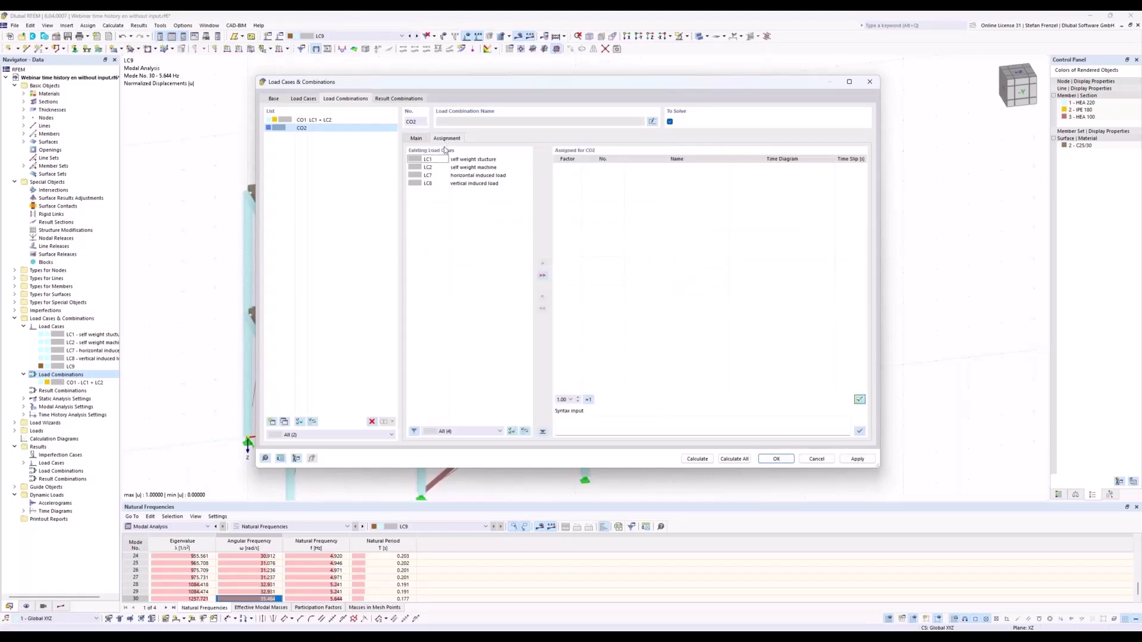
double_click(440, 175)
double_click(440, 183)
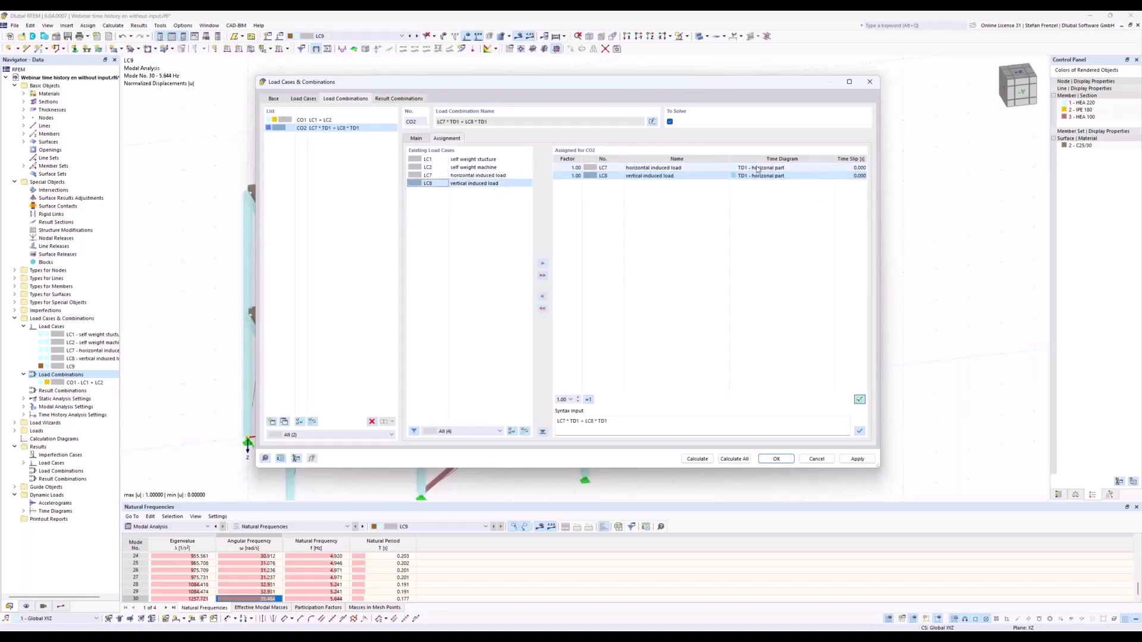
click(778, 176)
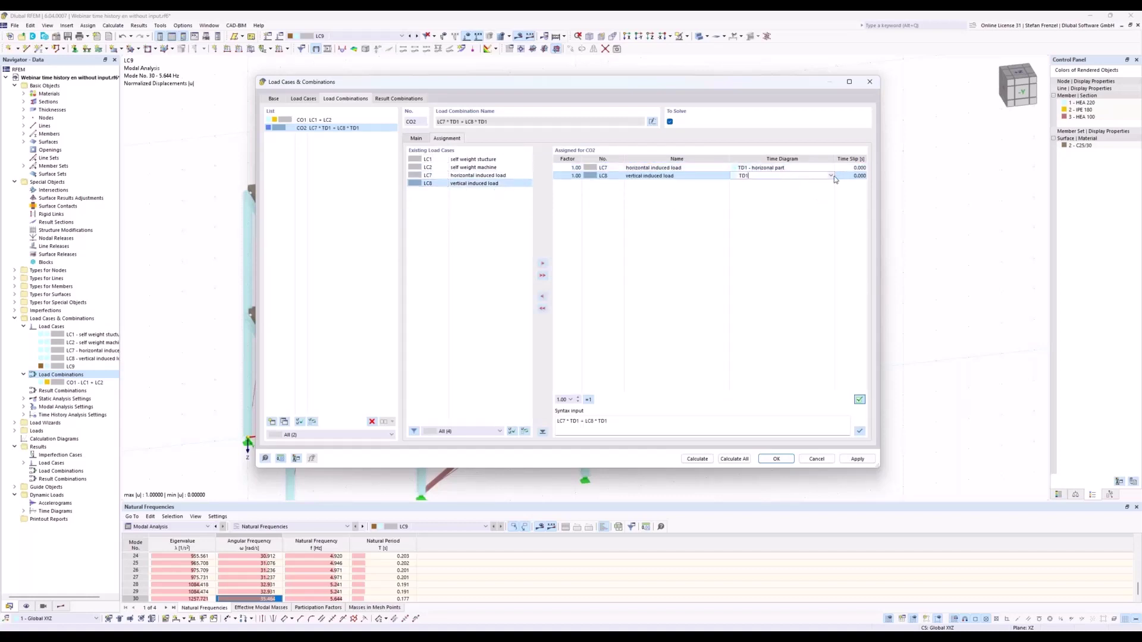
click(831, 177)
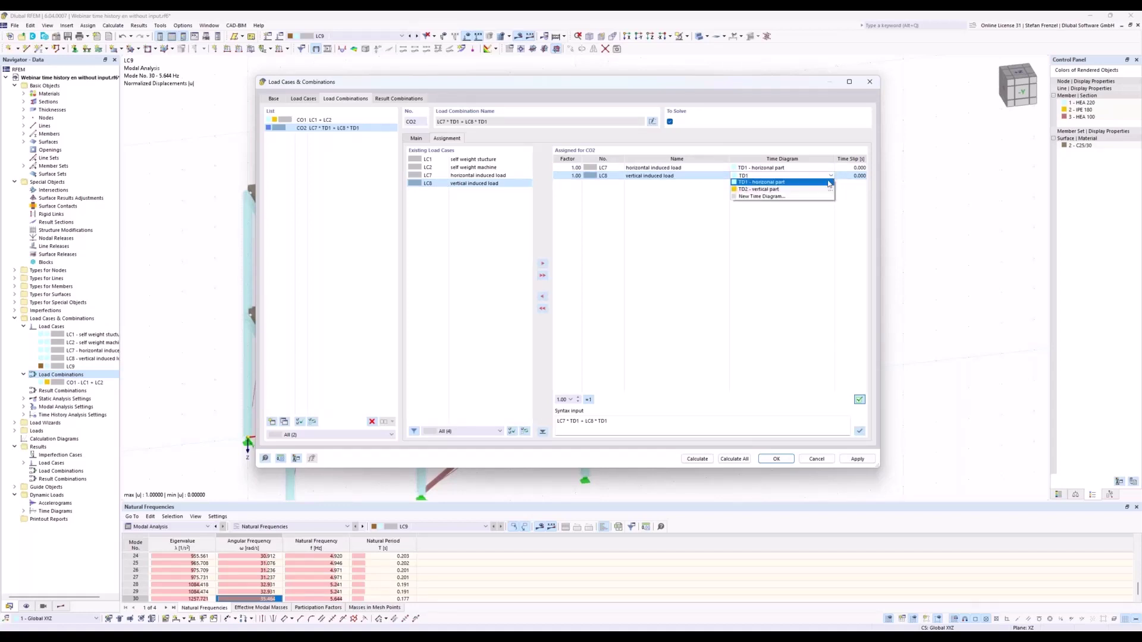
click(812, 190)
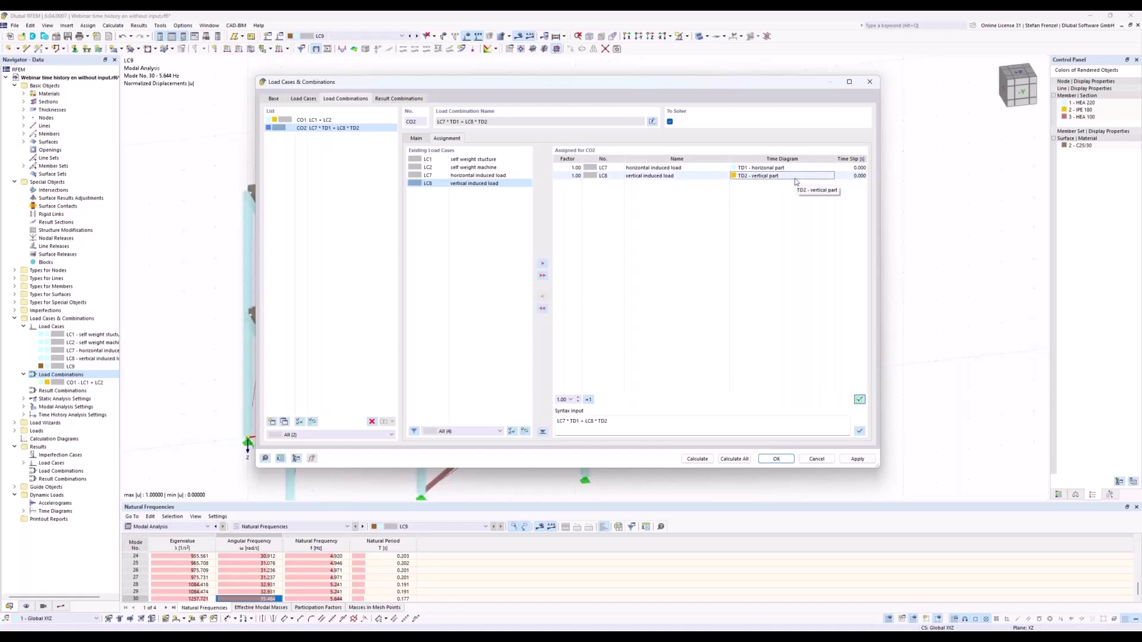
Step: Change the analysis method of time history settings THS1 to Linear Modal and check its damping parameters
click(423, 140)
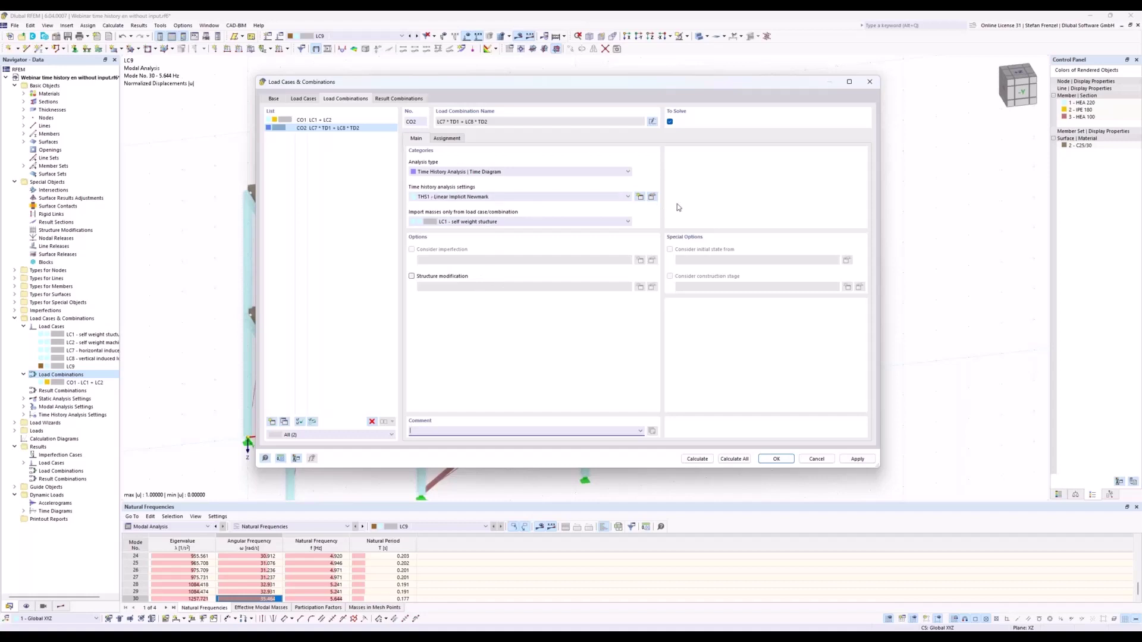
click(652, 197)
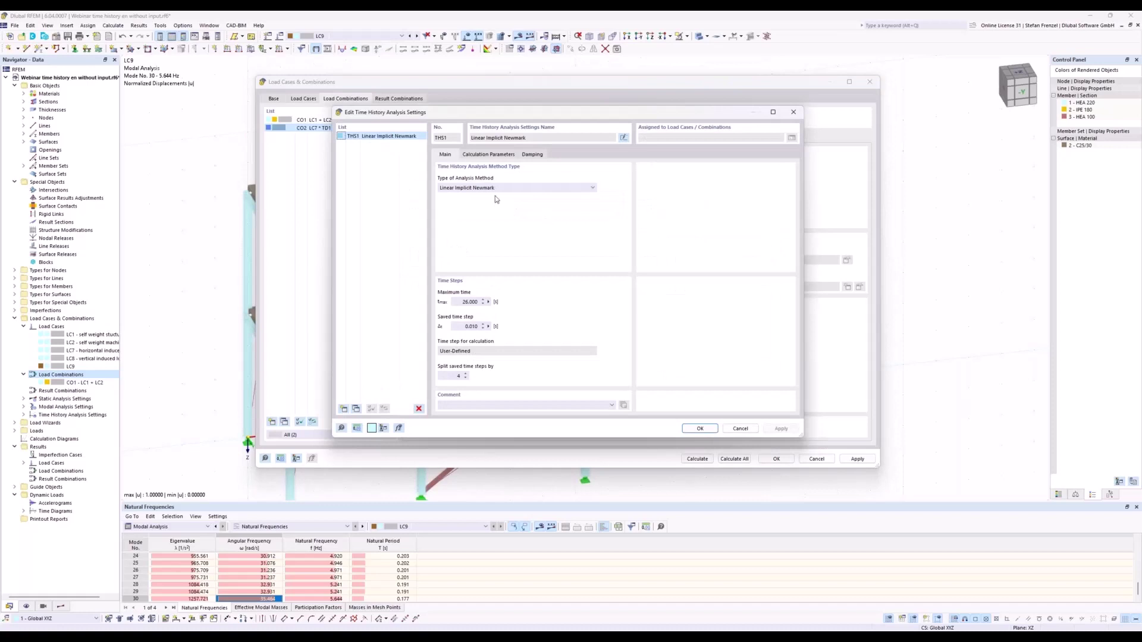
click(496, 188)
click(512, 191)
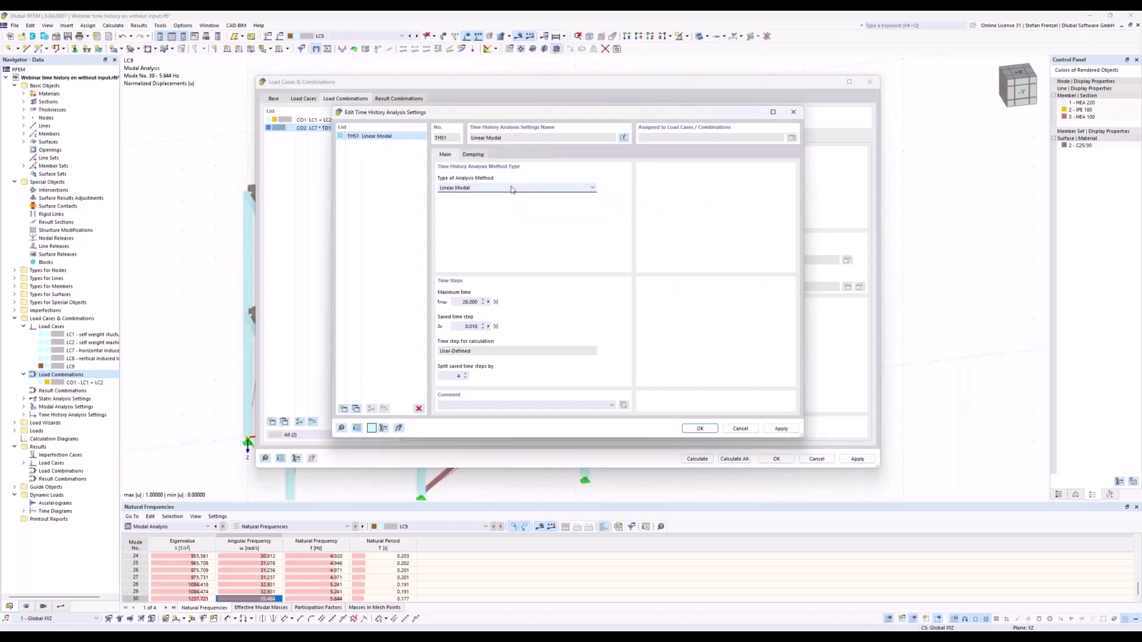
click(476, 156)
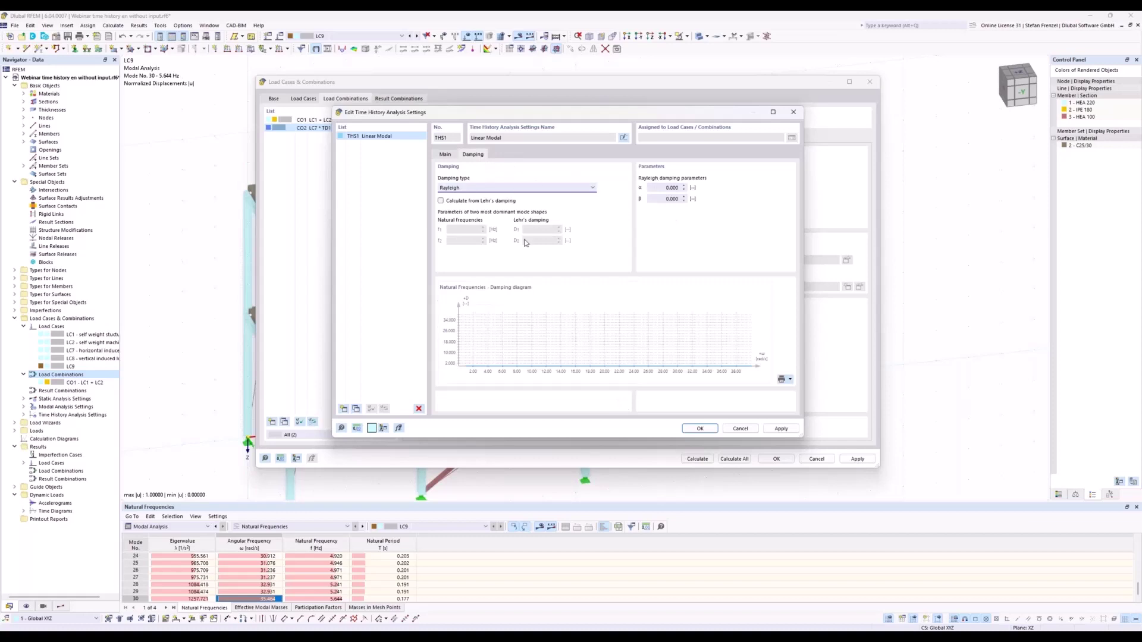
click(447, 155)
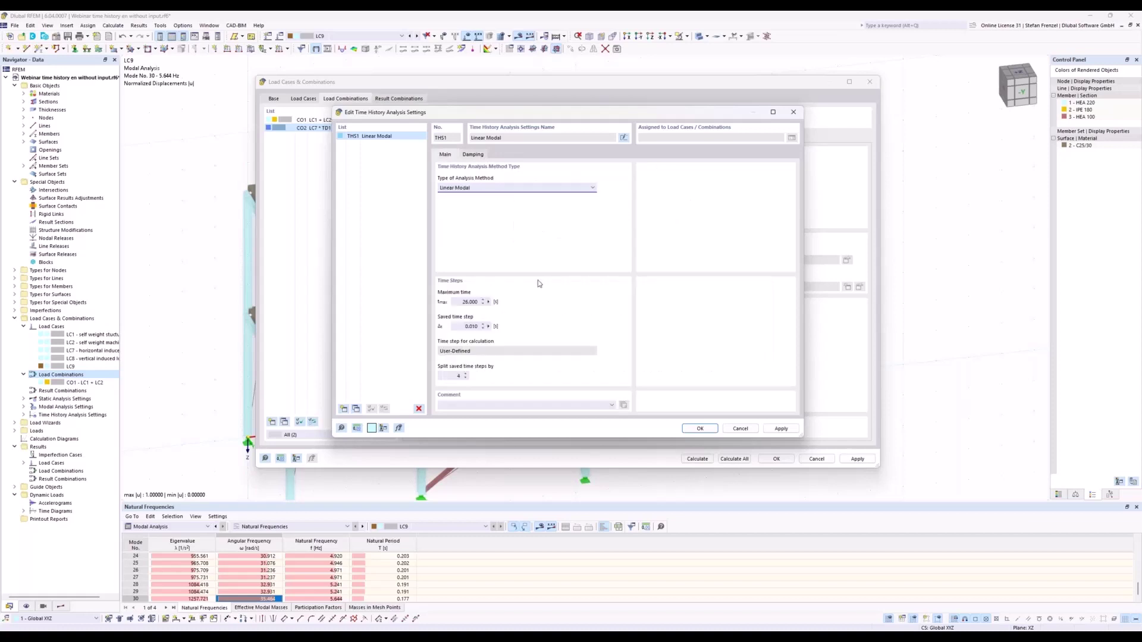
Step: Set the maximum time of THS1 to 5 s and accept the time history analysis settings
double_click(466, 302)
text(5)
click(458, 376)
click(701, 428)
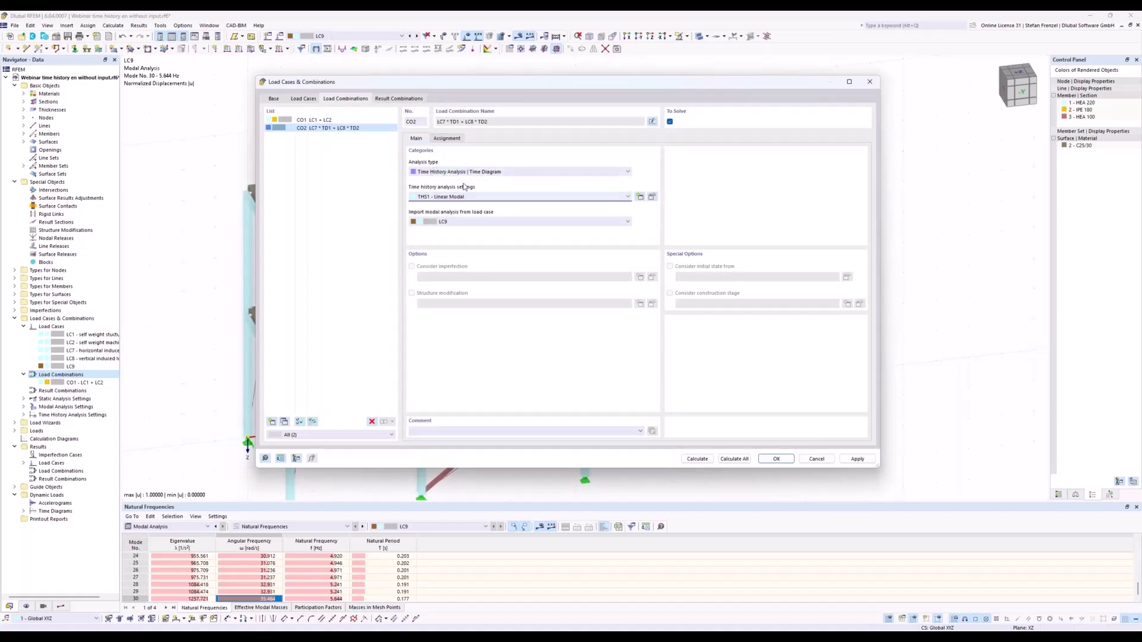
Step: Import the modal analysis from load case LC9 into CO2 and calculate the combination
click(475, 225)
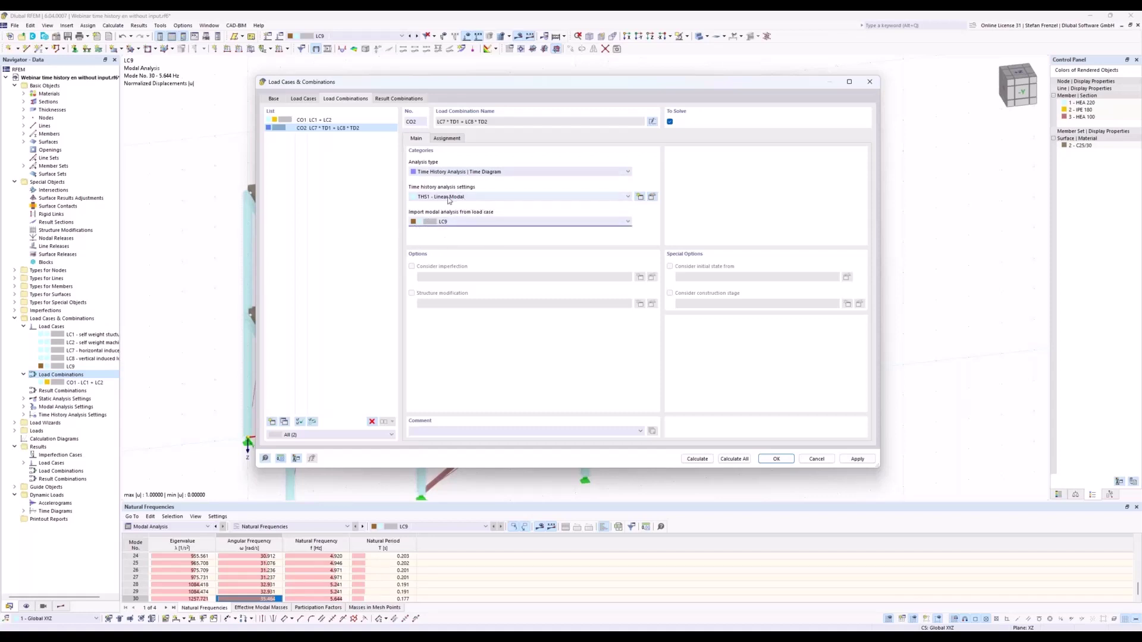
click(477, 223)
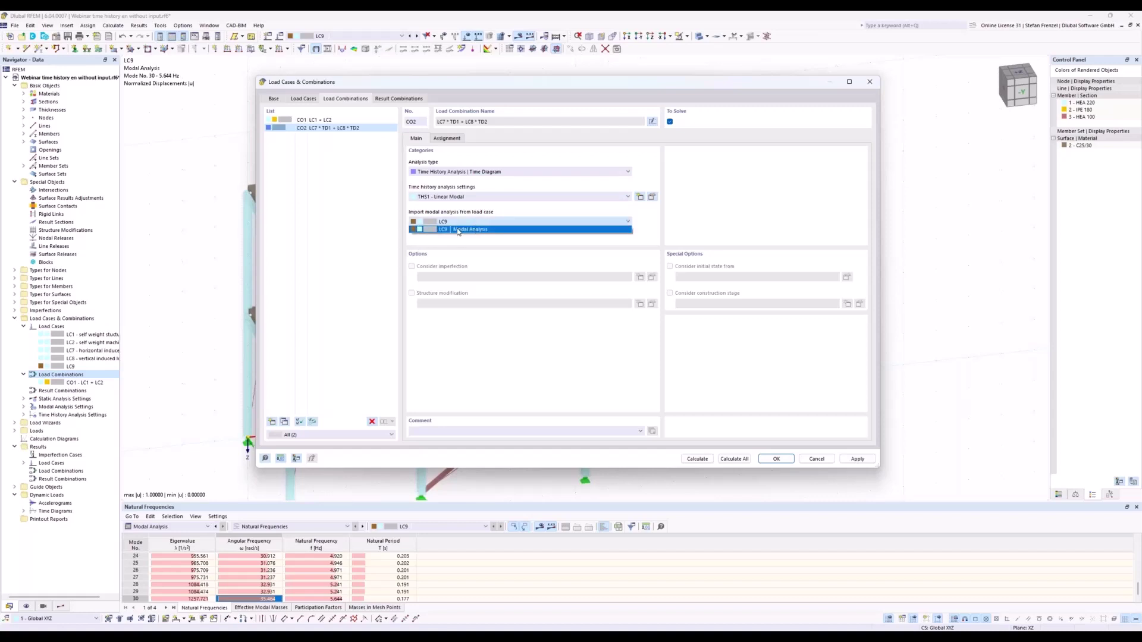
click(458, 231)
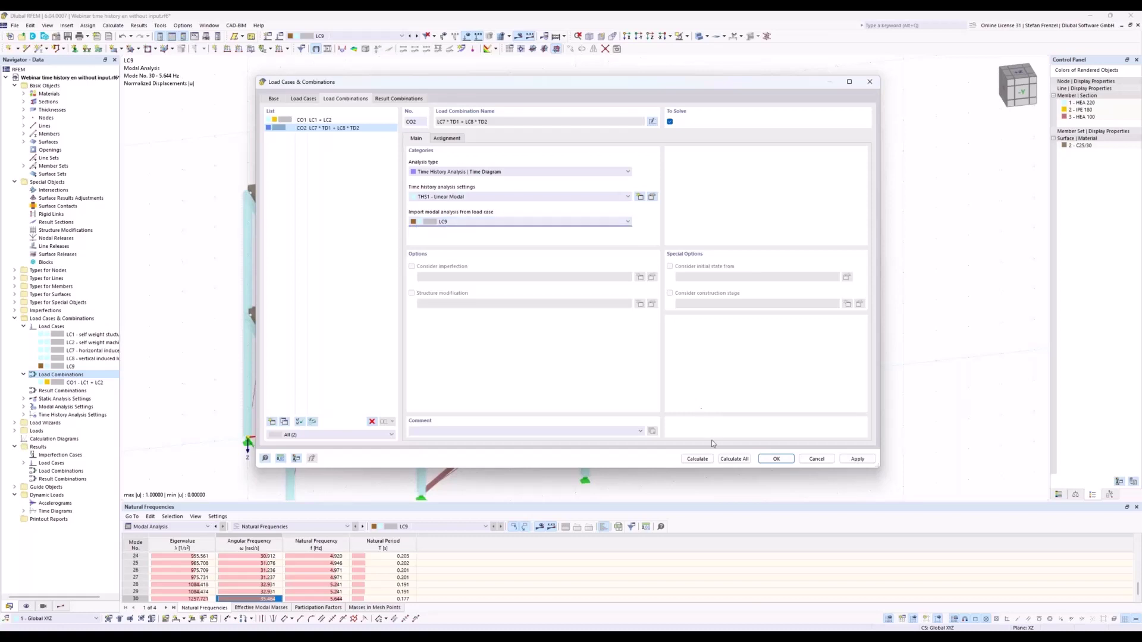
click(705, 460)
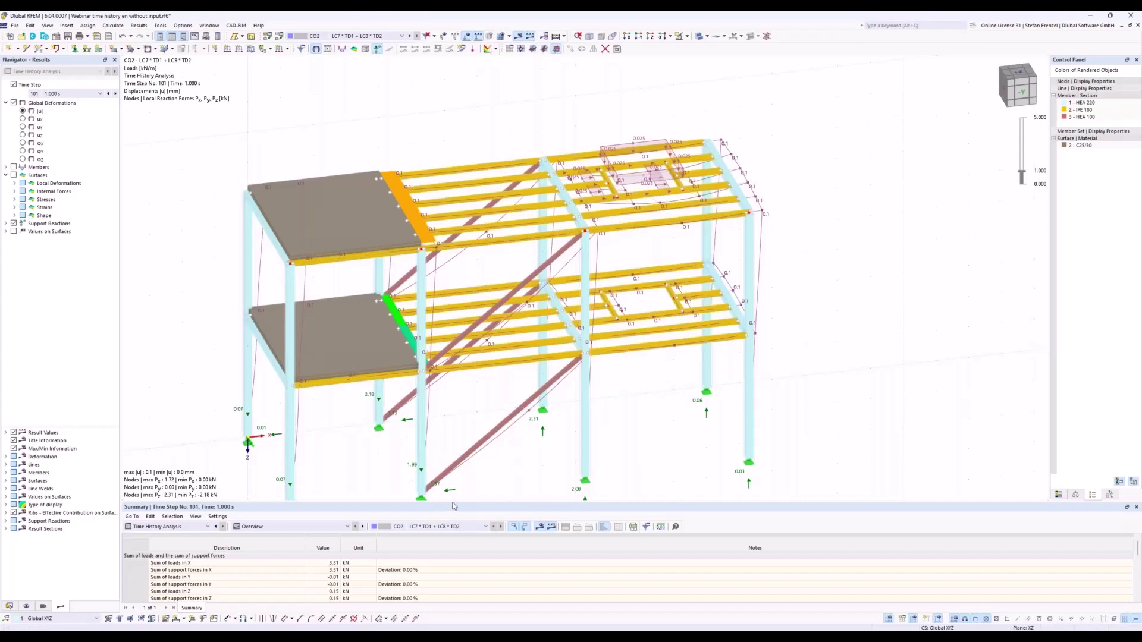
Step: Enlarge the results summary table and display the CO2 results at time steps 2.870 s and 3.120 s
drag(454, 506, 448, 428)
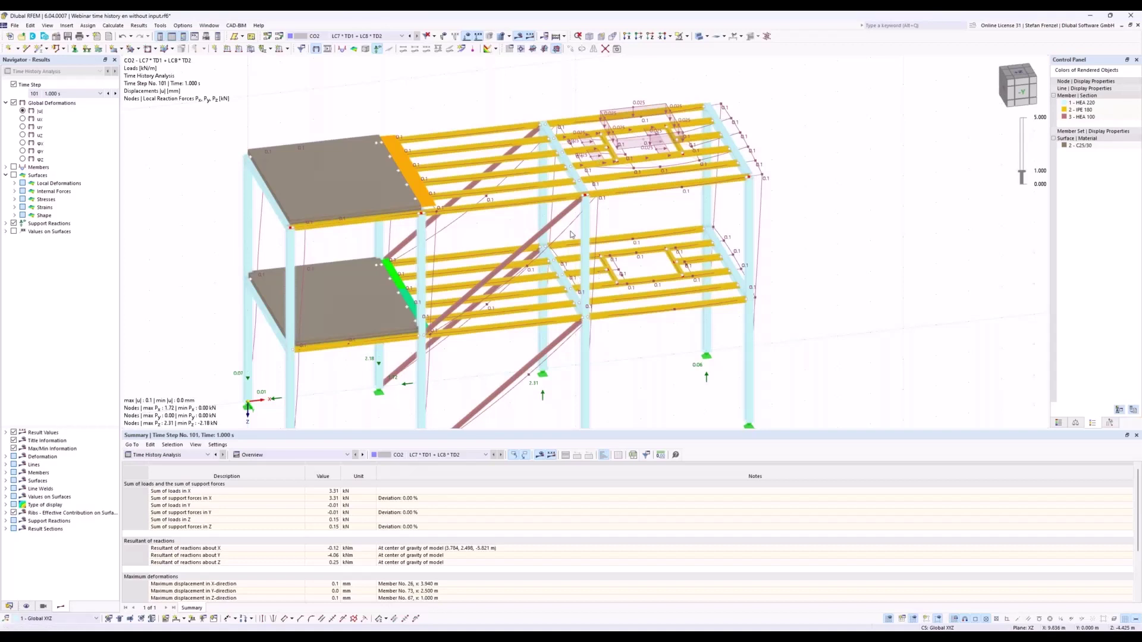
click(100, 94)
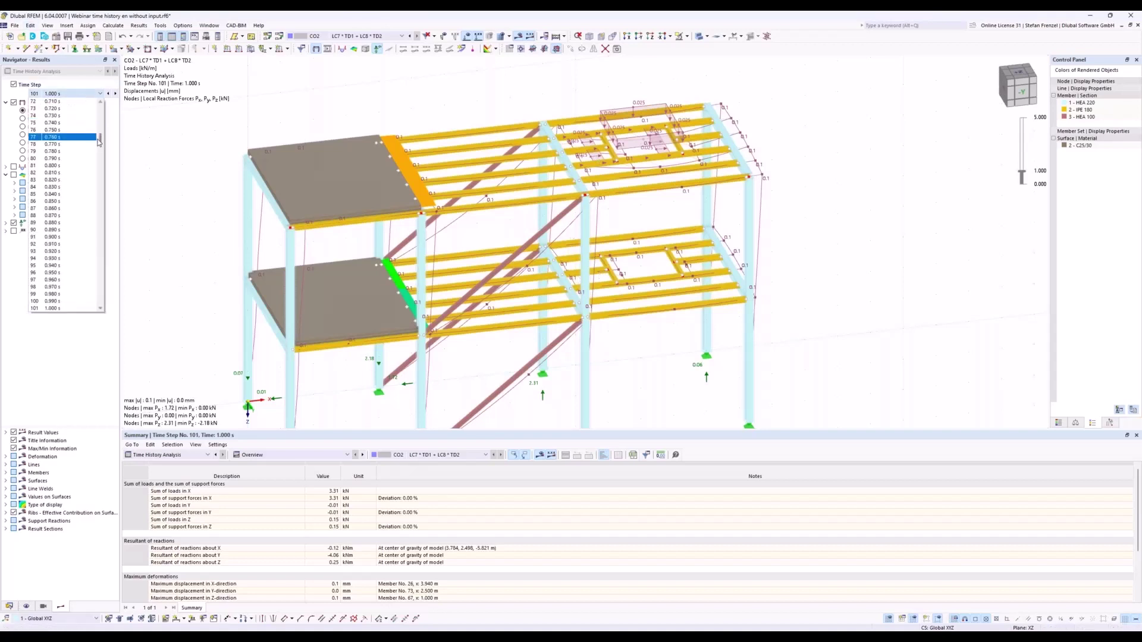
drag(100, 140, 105, 214)
click(77, 244)
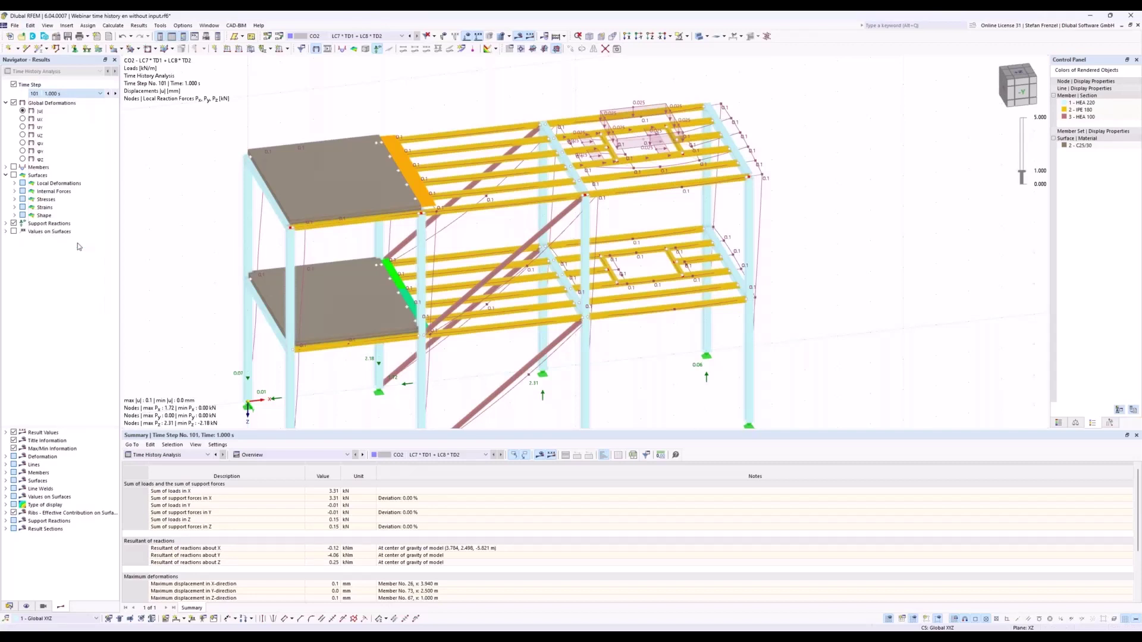
click(100, 94)
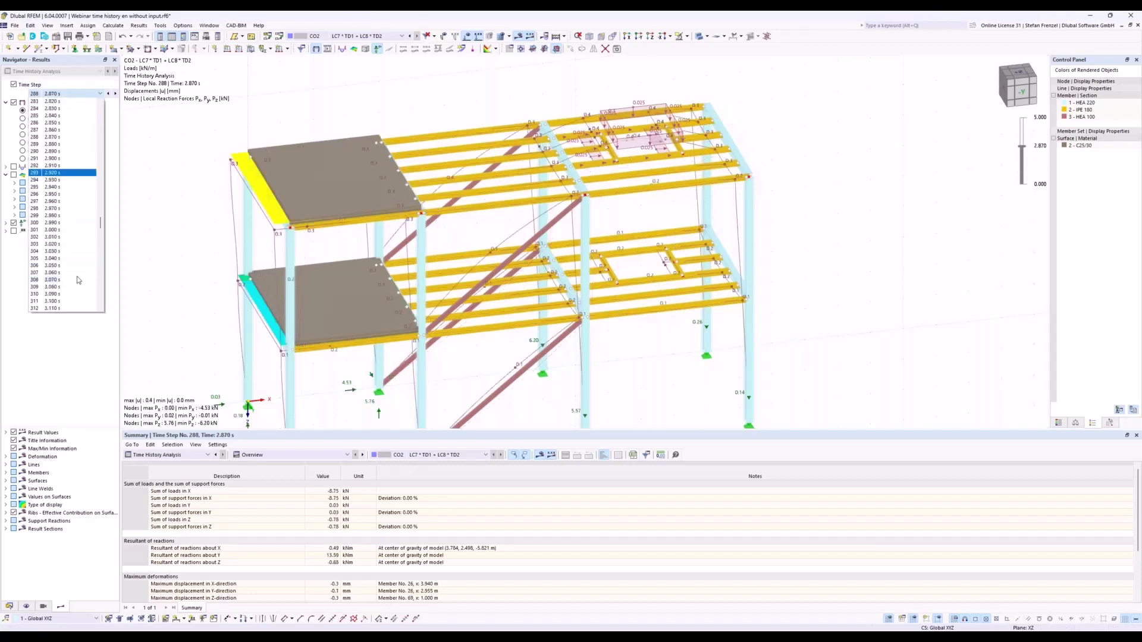
scroll(78, 279, down, 2)
click(77, 280)
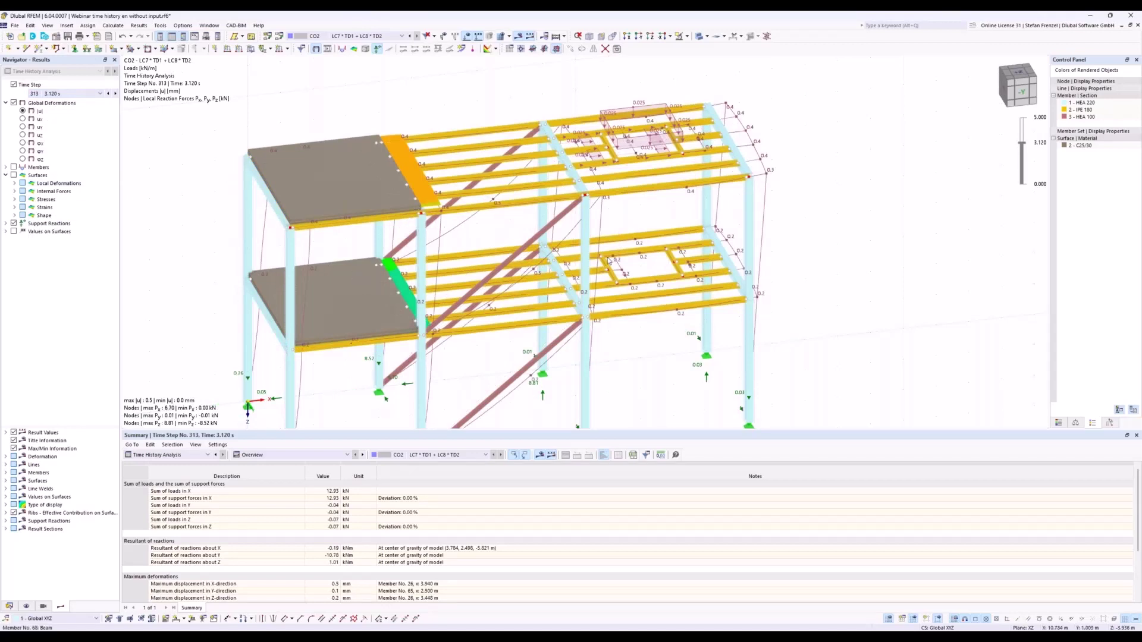
mouse_move(608, 260)
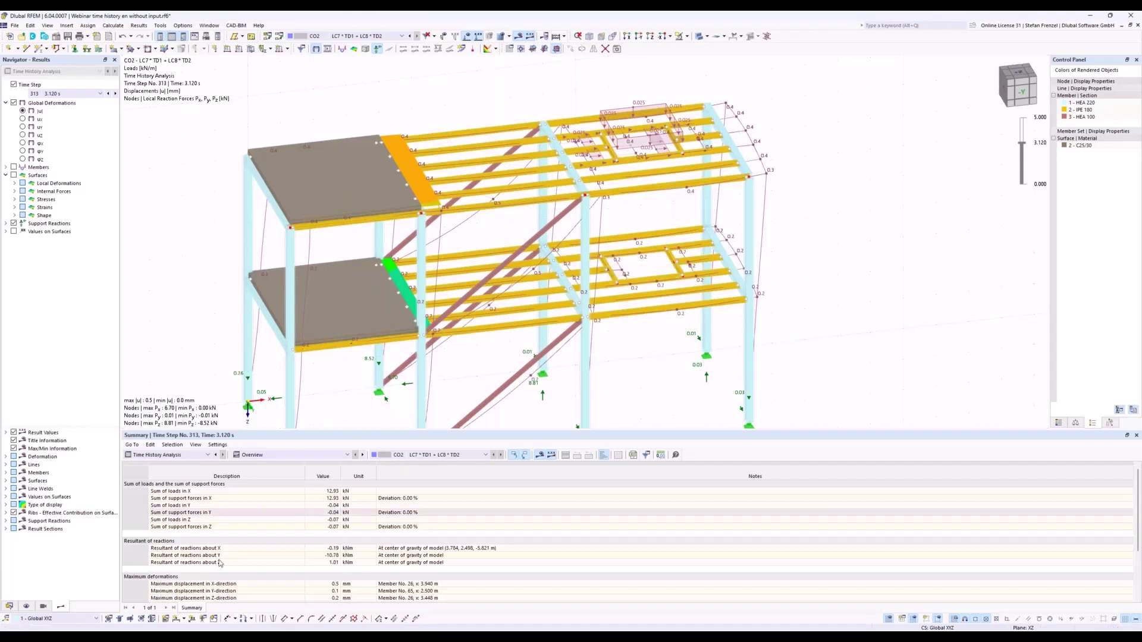
Step: Create a new calculation diagram of type 2D | Basic with Time History Analysis of CO2 as its source
click(9, 607)
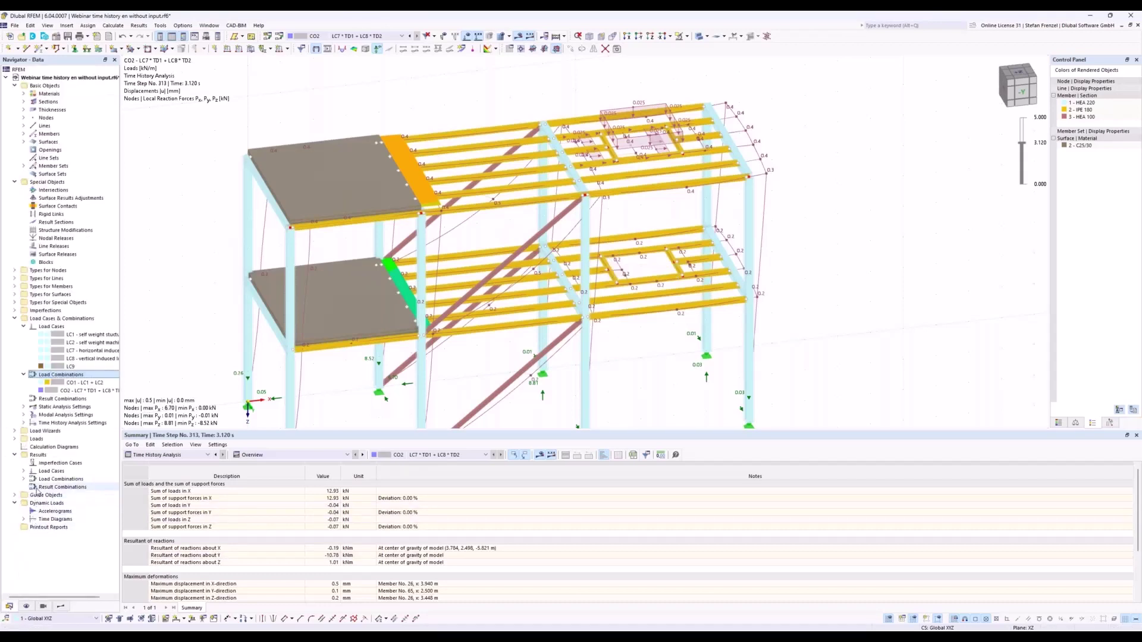
right_click(50, 447)
click(68, 465)
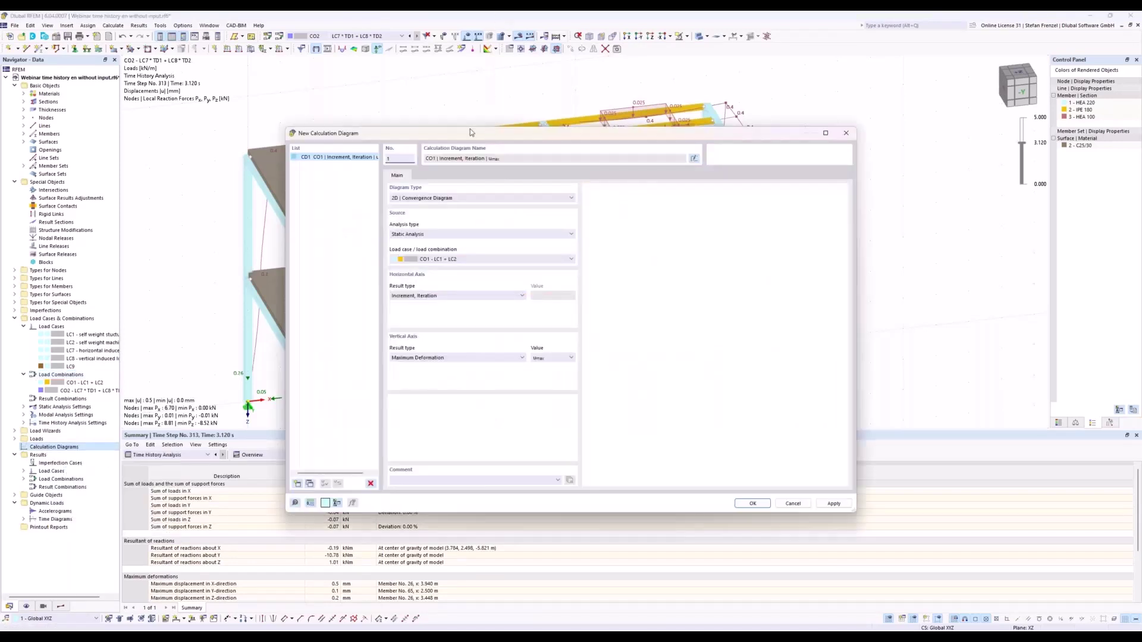
drag(470, 132, 271, 80)
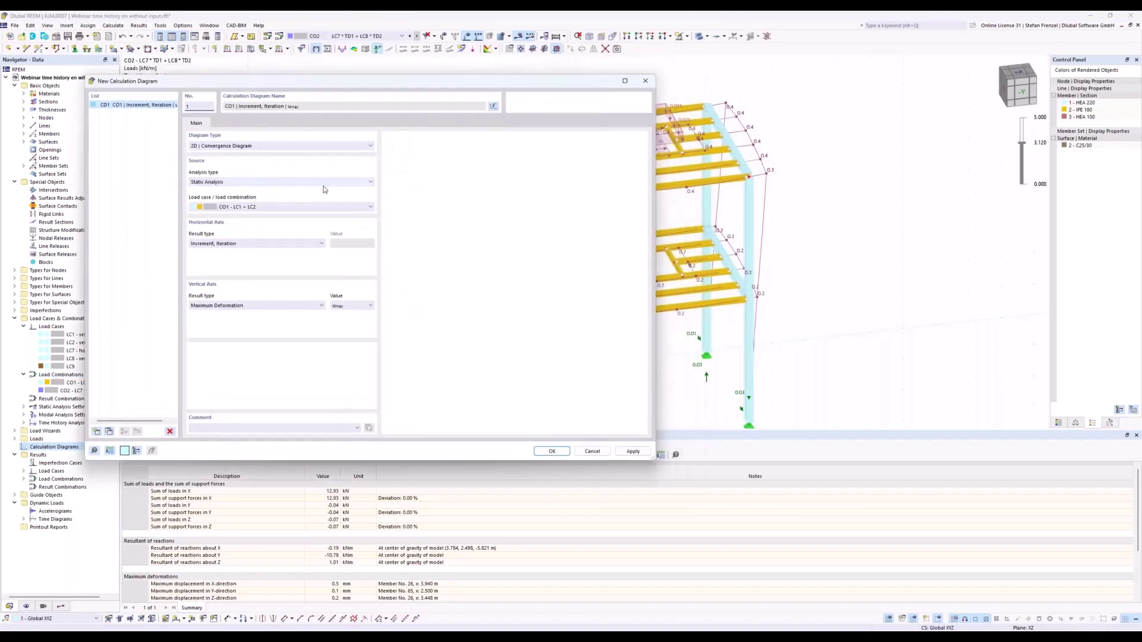
click(263, 149)
click(264, 156)
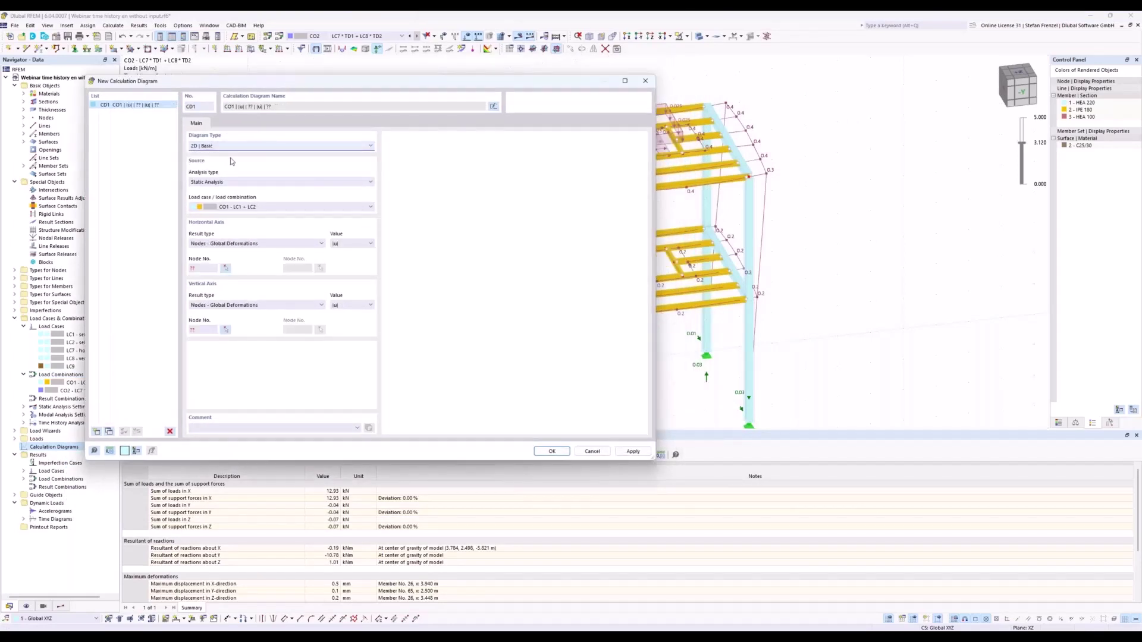
click(267, 182)
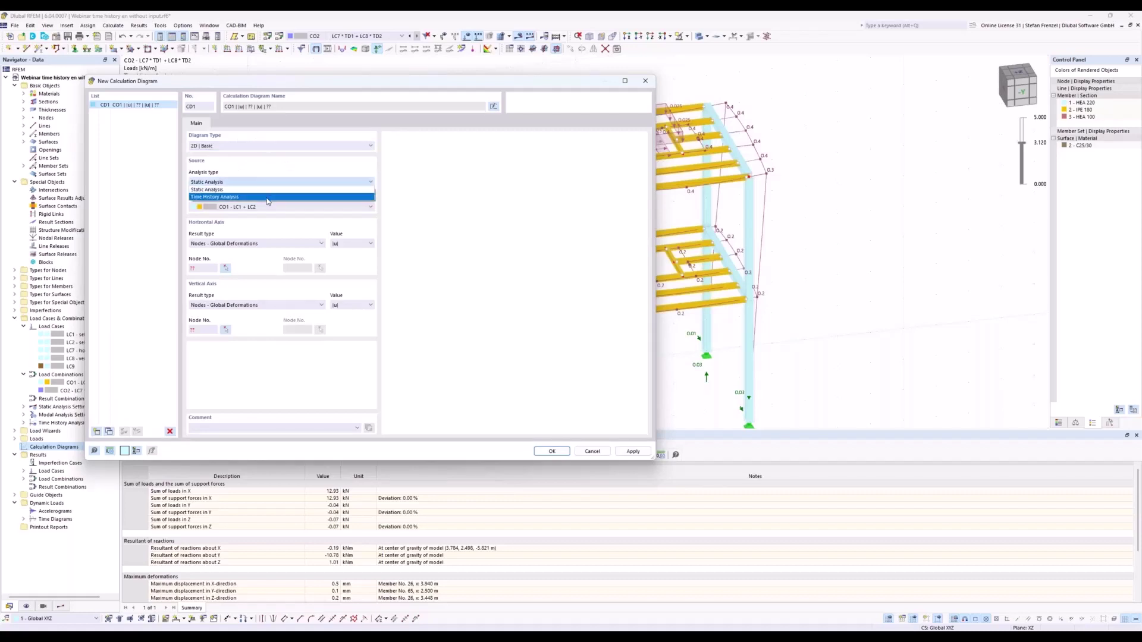
click(267, 198)
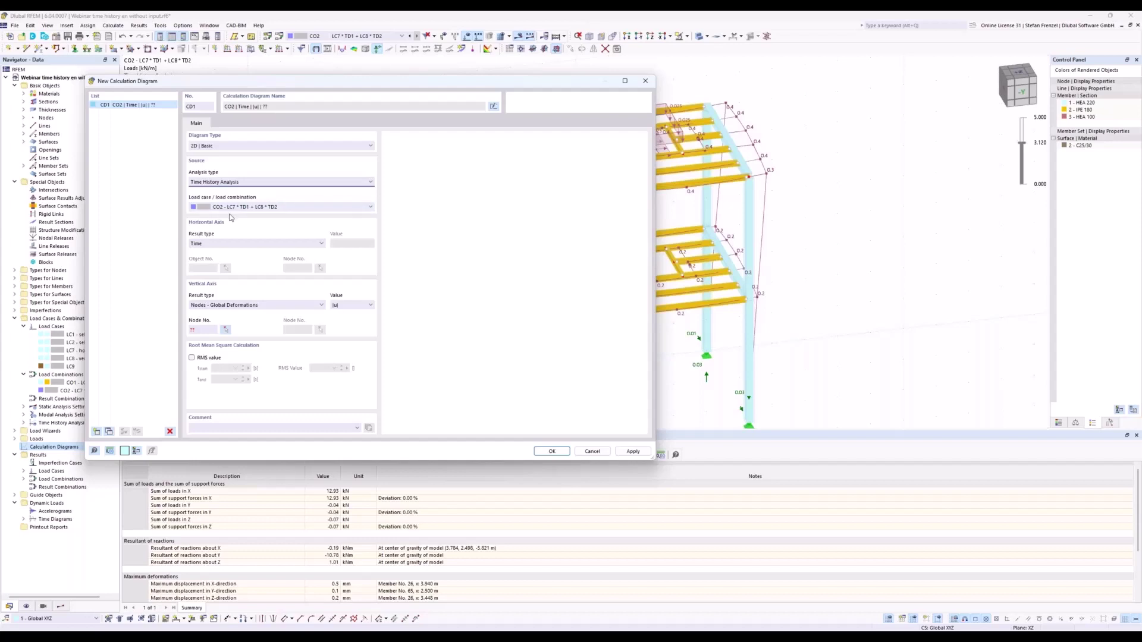
Step: Plot Nodes - Accelerations on the diagram's vertical axis for node 43 on the upper floor at the machine position
click(270, 305)
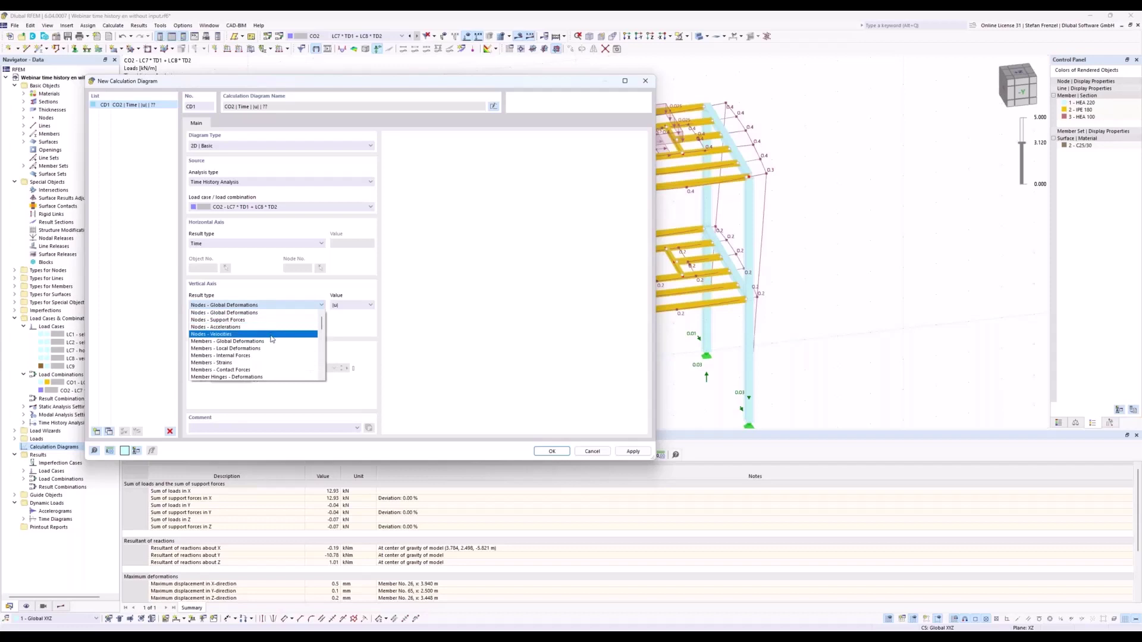
click(270, 327)
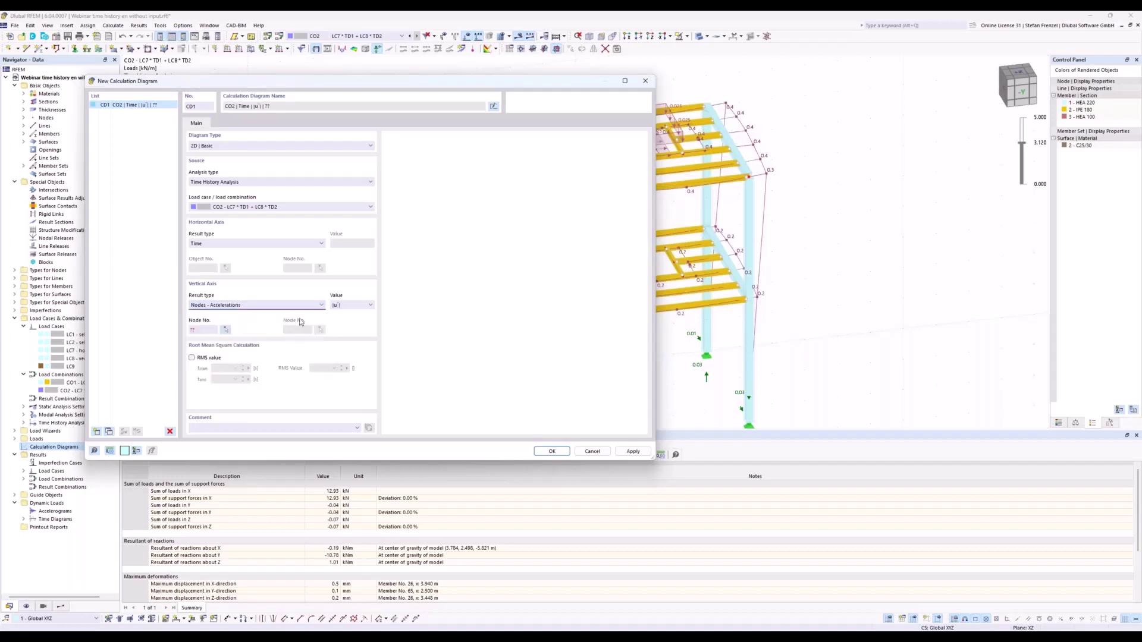
click(351, 305)
click(351, 305)
click(225, 330)
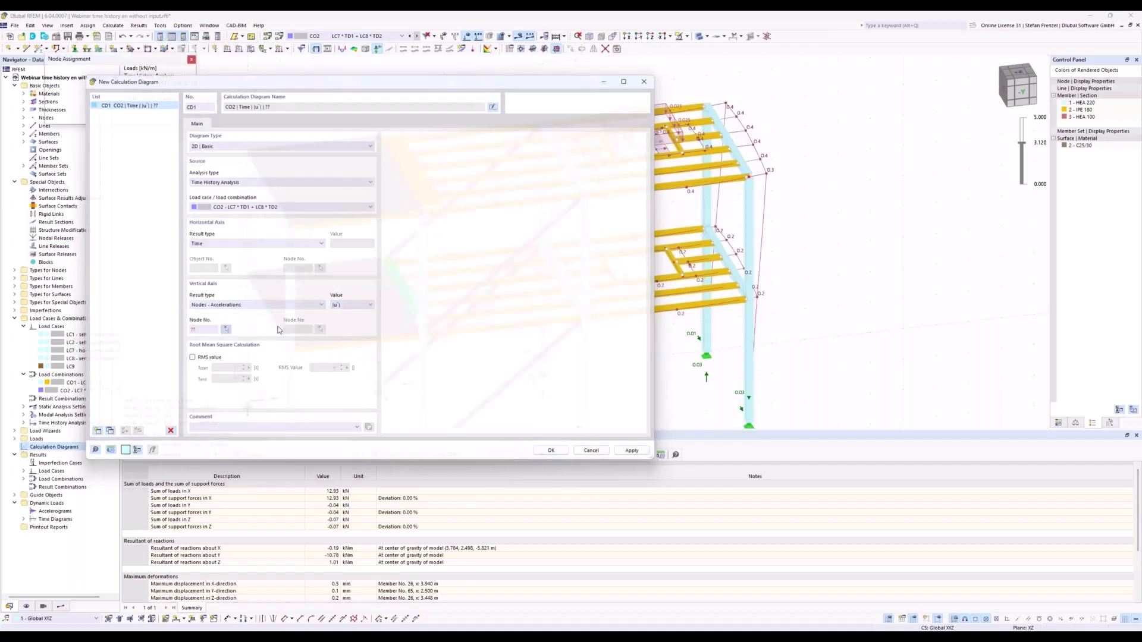
click(676, 142)
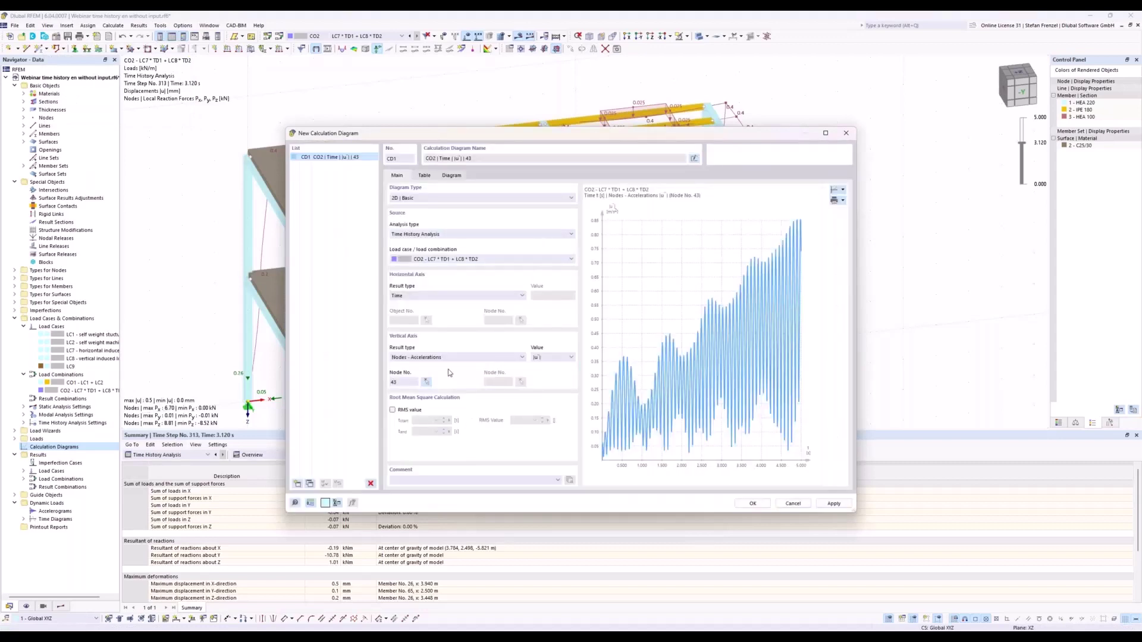
Step: Compare node 43's X-direction acceleration with its resultant acceleration in the diagram preview
click(551, 357)
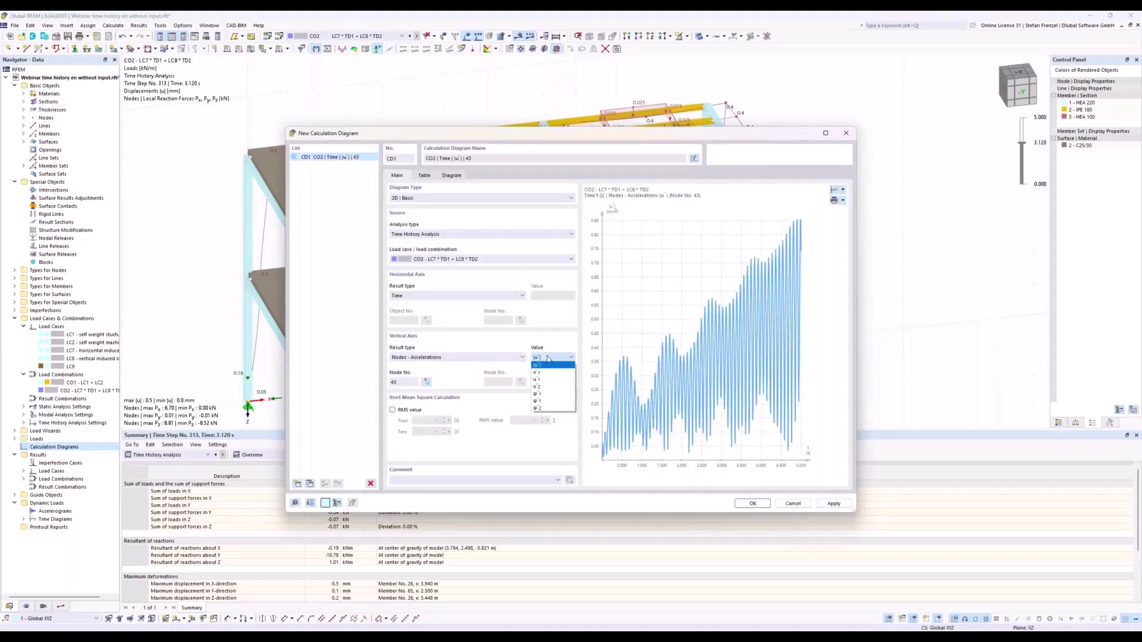
click(549, 388)
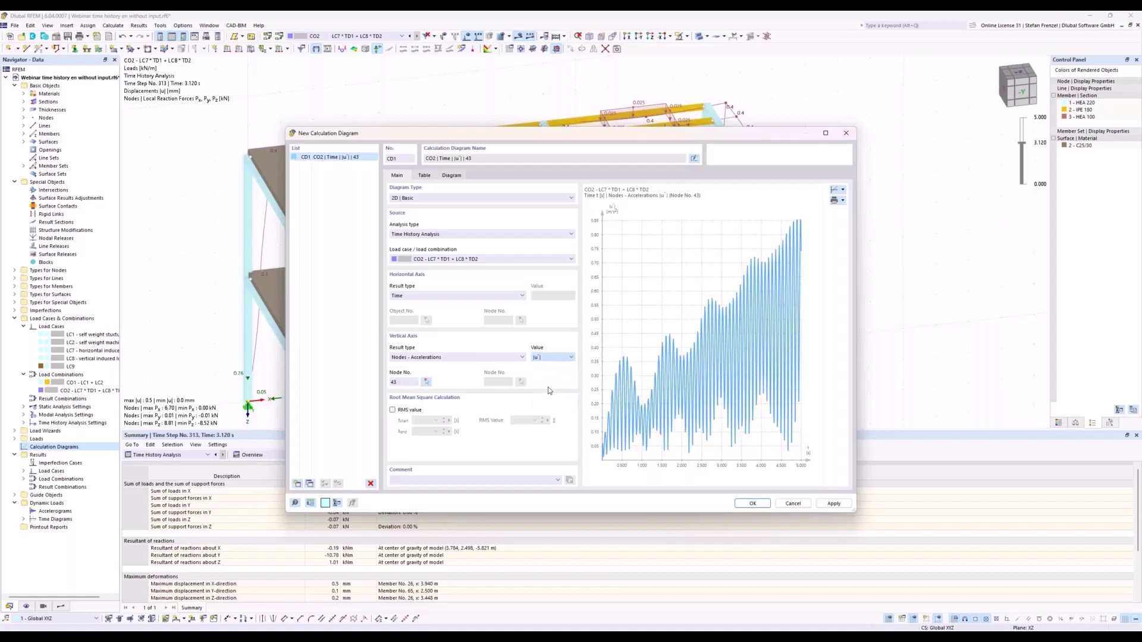
click(556, 357)
key(Escape)
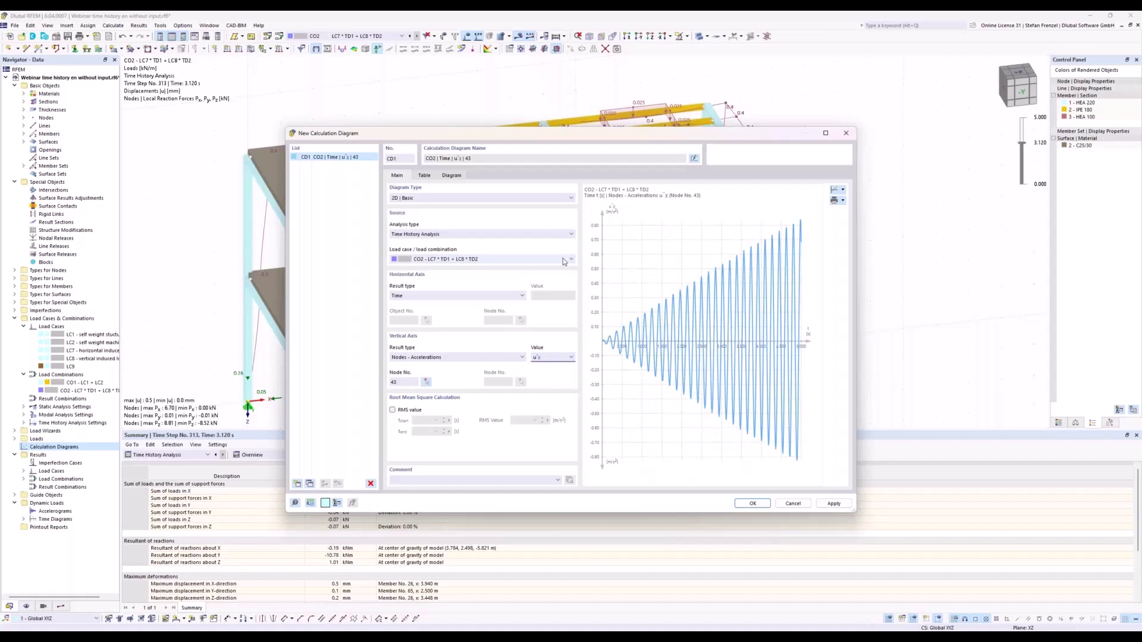
click(557, 357)
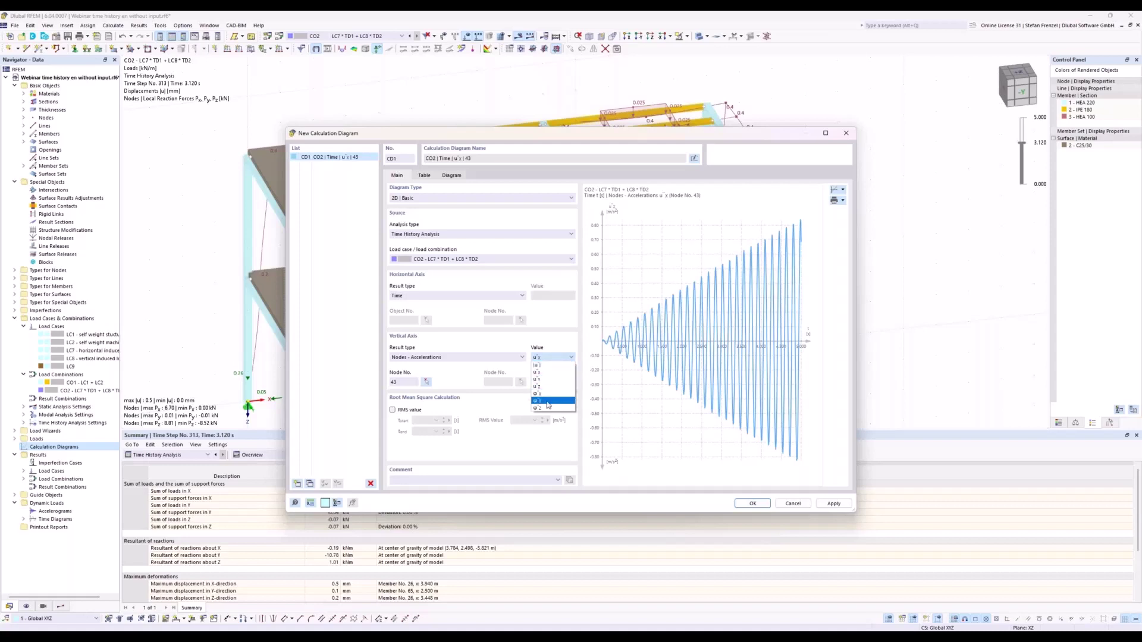
click(553, 367)
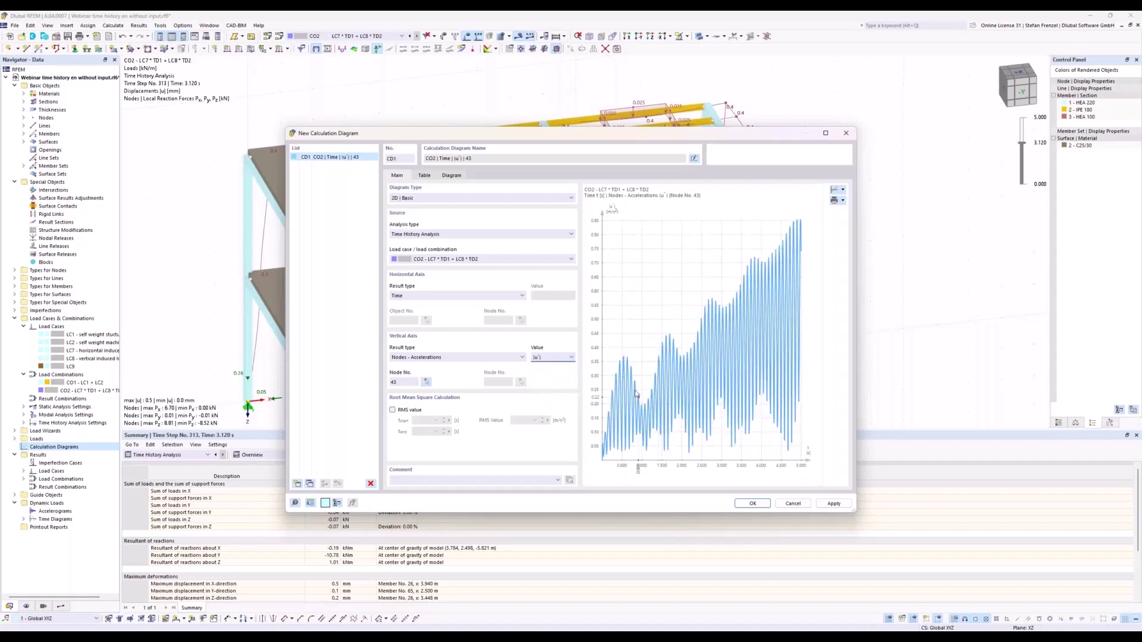
Step: Set the diagram's vertical axis value to the X-direction acceleration and save the calculation diagram
click(570, 357)
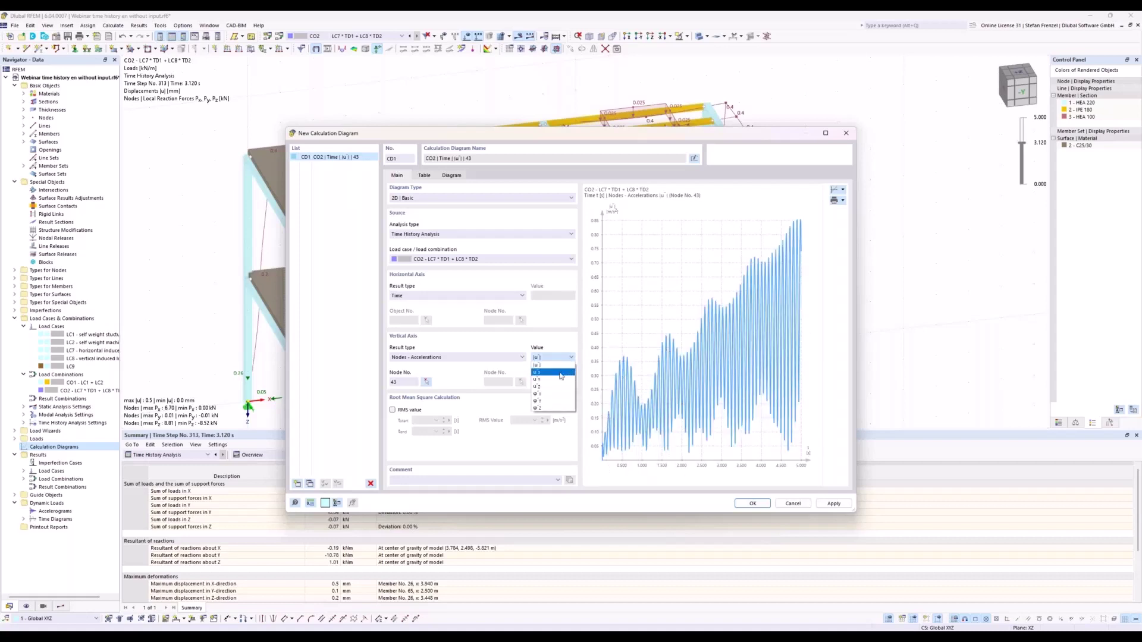
click(553, 374)
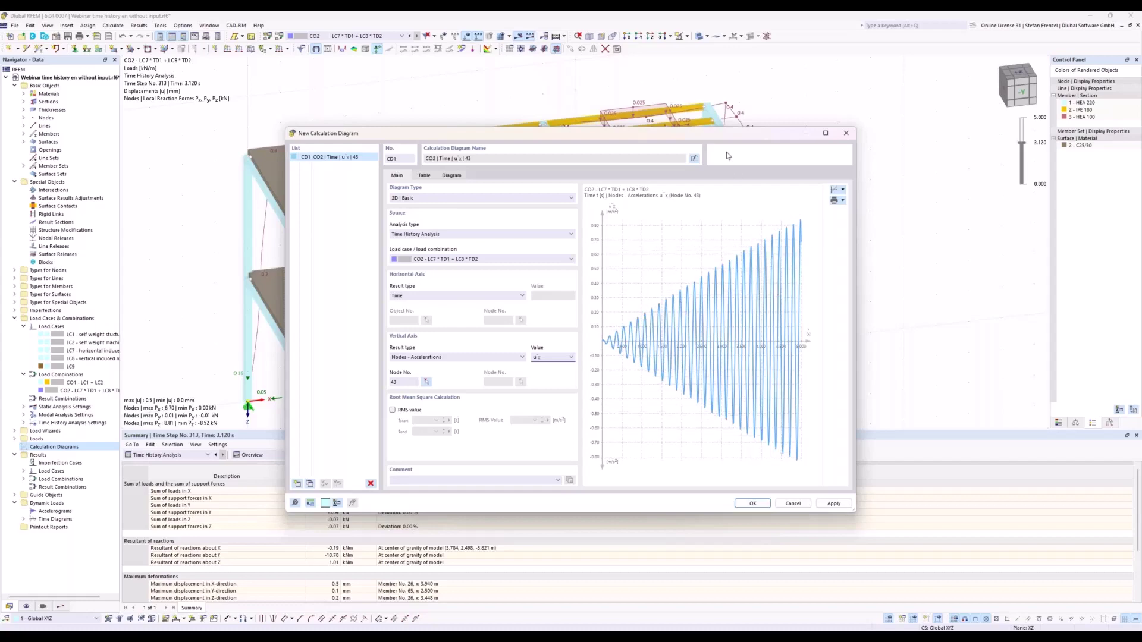
drag(768, 136, 695, 164)
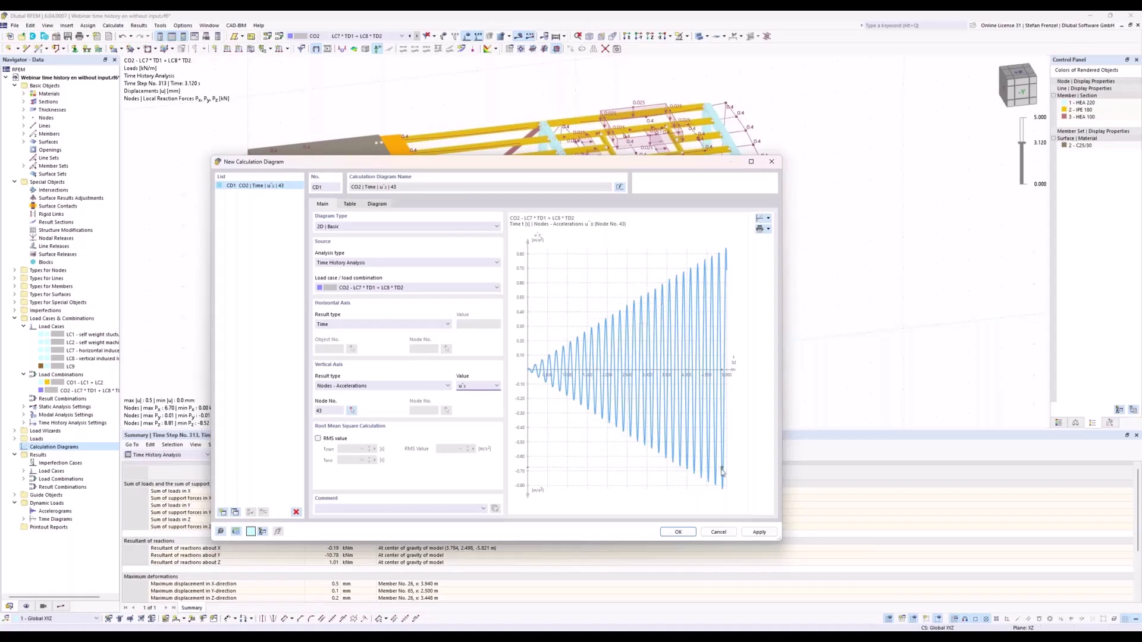
click(686, 537)
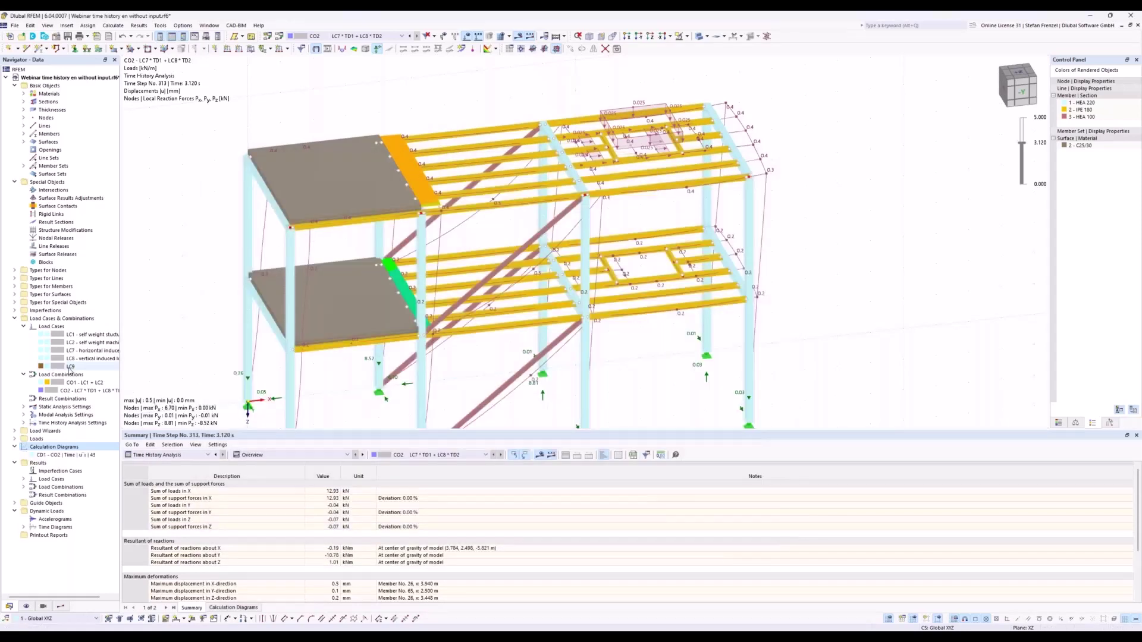
Step: In the time history analysis settings of CO2, set the damping type to Lehr's damping | Constant with a damping constant of 0.020
click(83, 391)
right_click(78, 392)
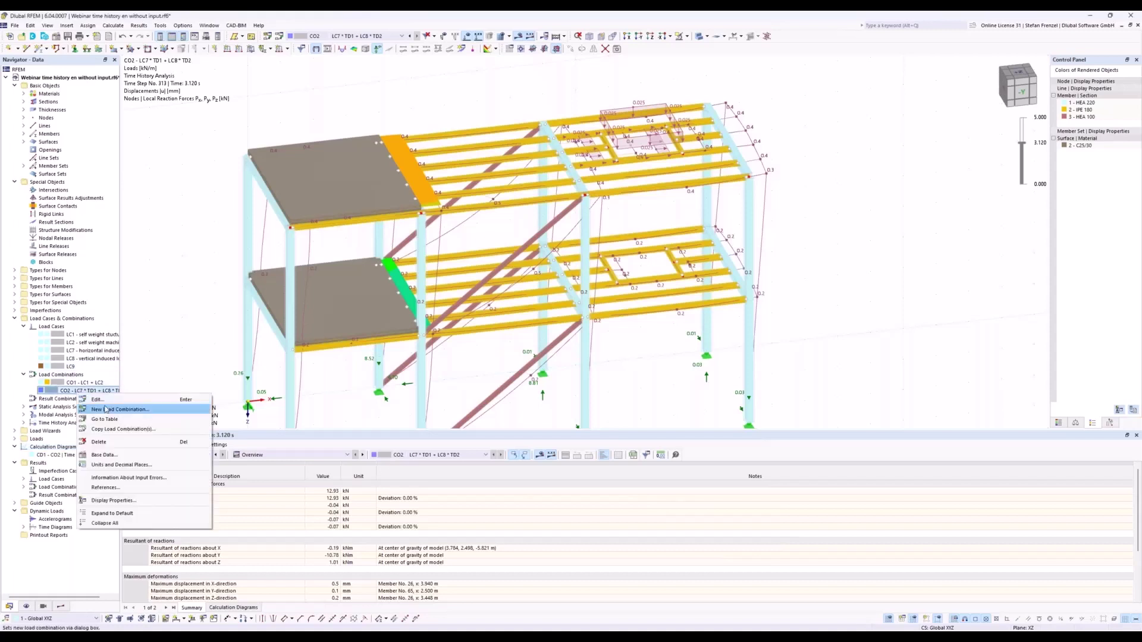
click(116, 404)
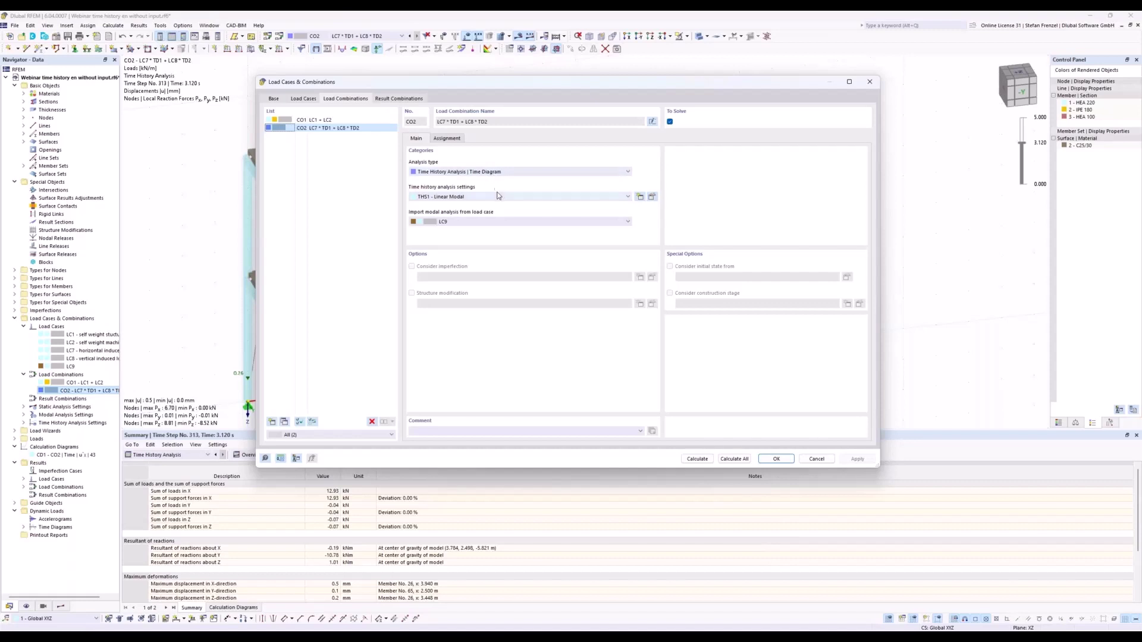
click(652, 197)
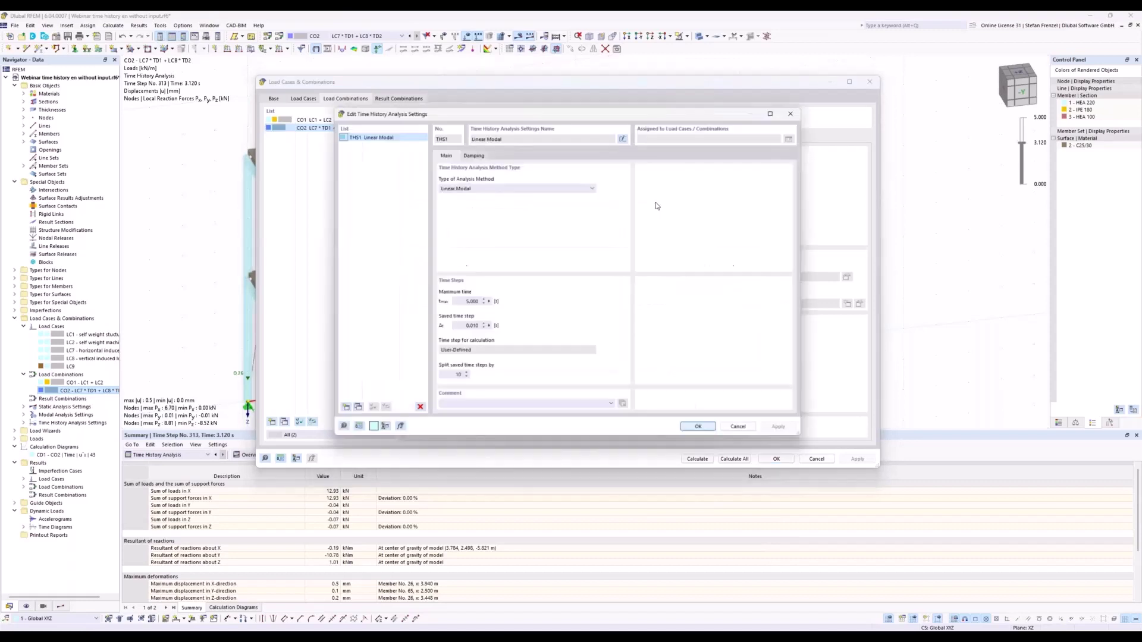
click(472, 155)
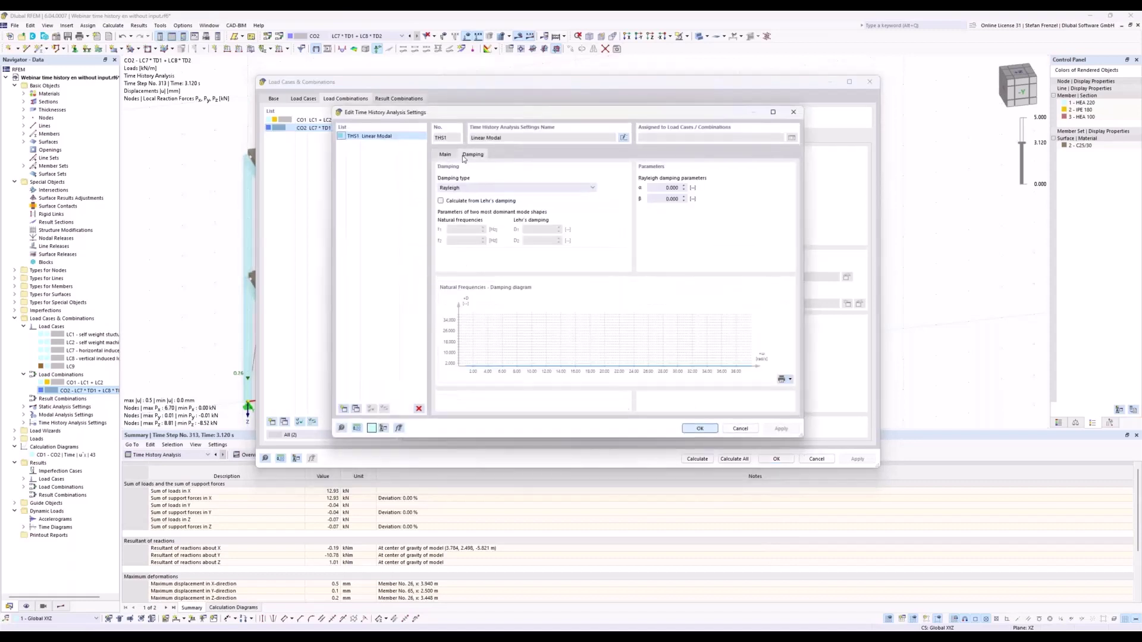
click(465, 188)
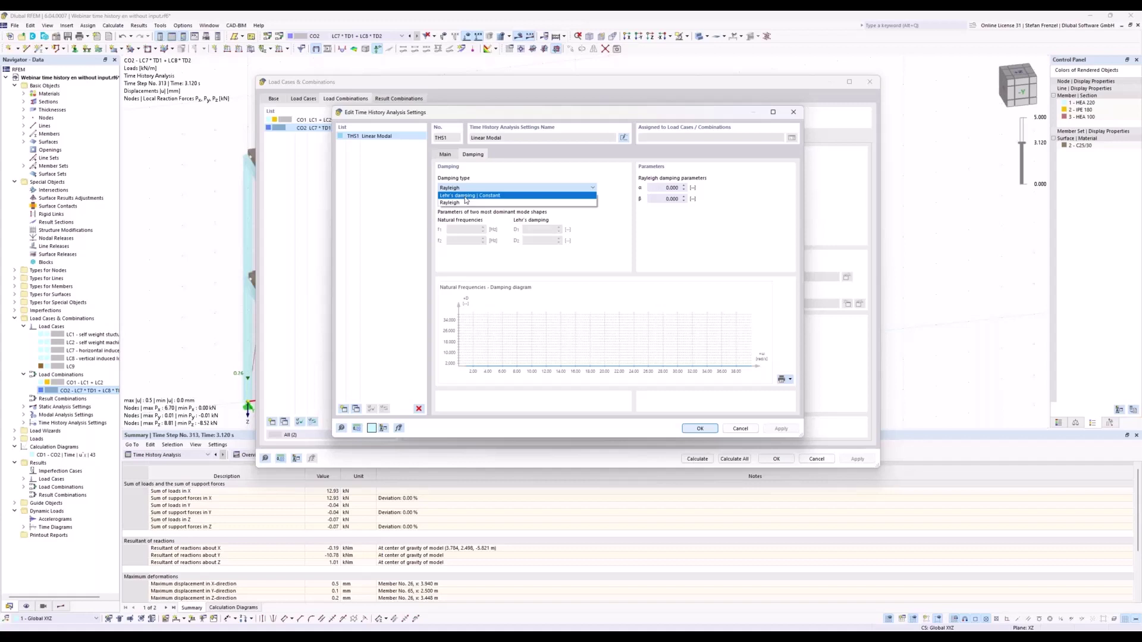
click(466, 197)
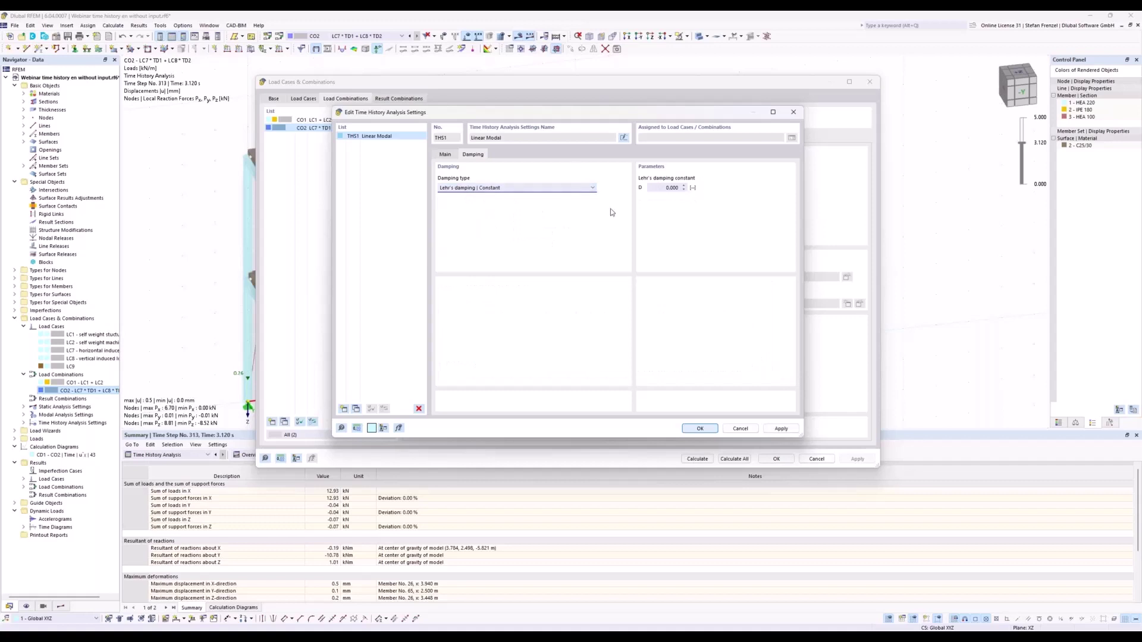
click(659, 190)
text(0)
Step: Check the analysis method types offered in the time history settings and return to the damping parameters
click(444, 154)
click(468, 189)
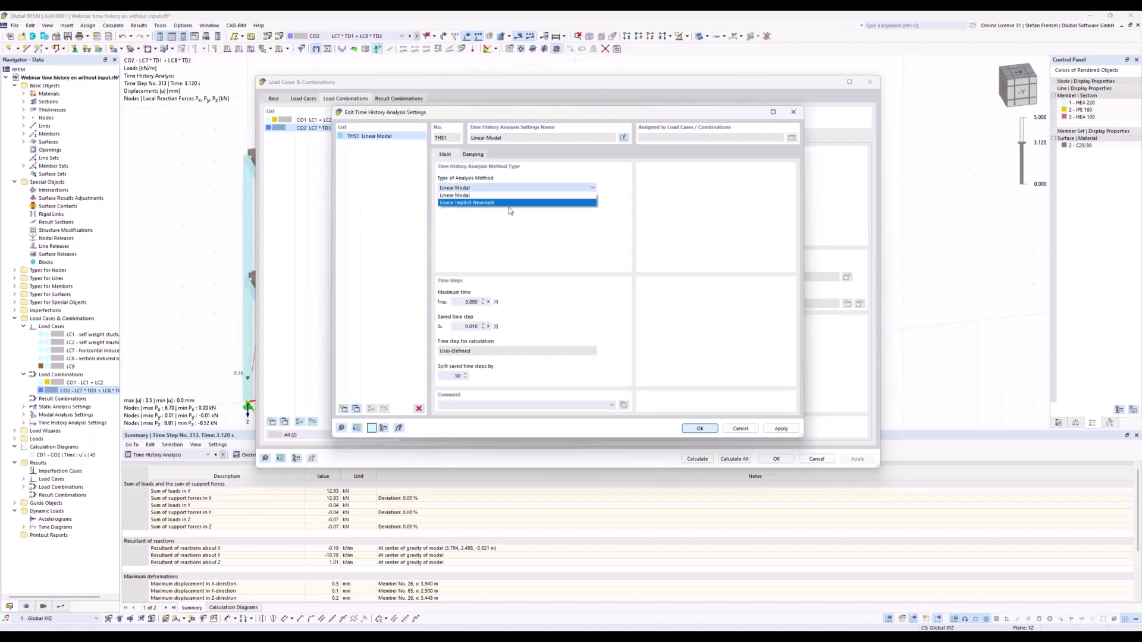
click(475, 156)
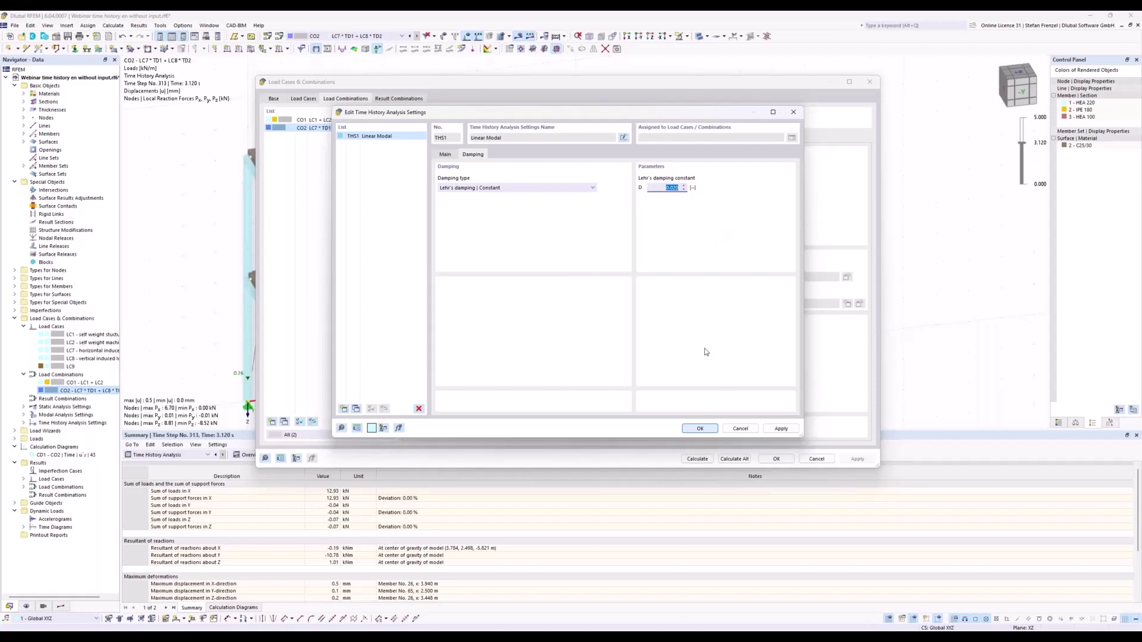
Step: Save the damping settings, accept deleting the existing CO2 results and recalculate the combination
click(697, 428)
click(700, 429)
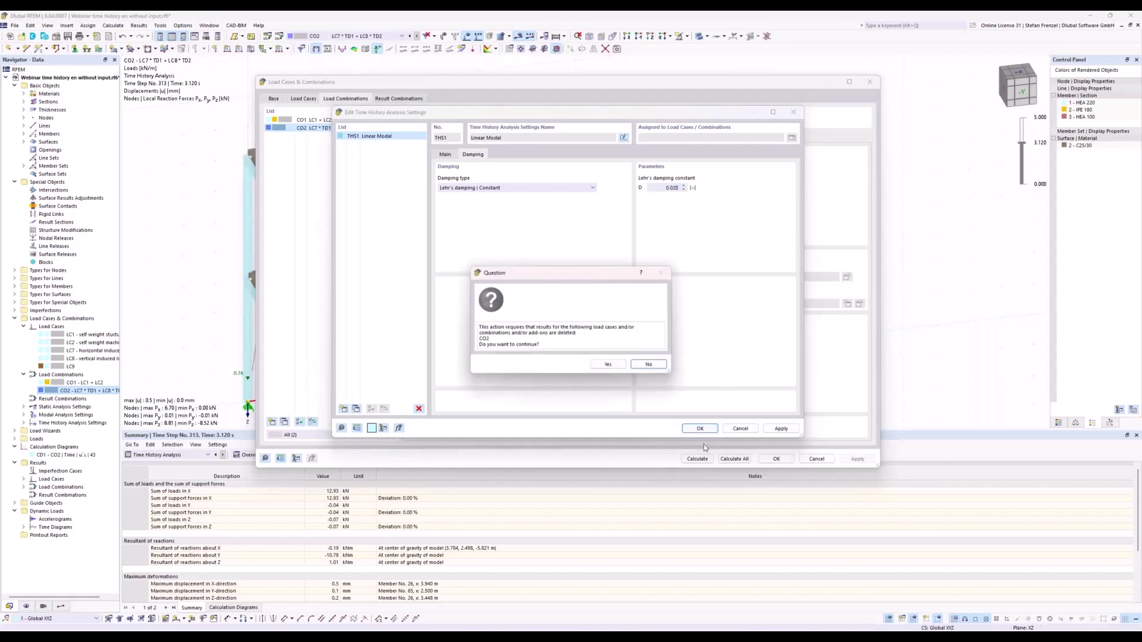
click(608, 365)
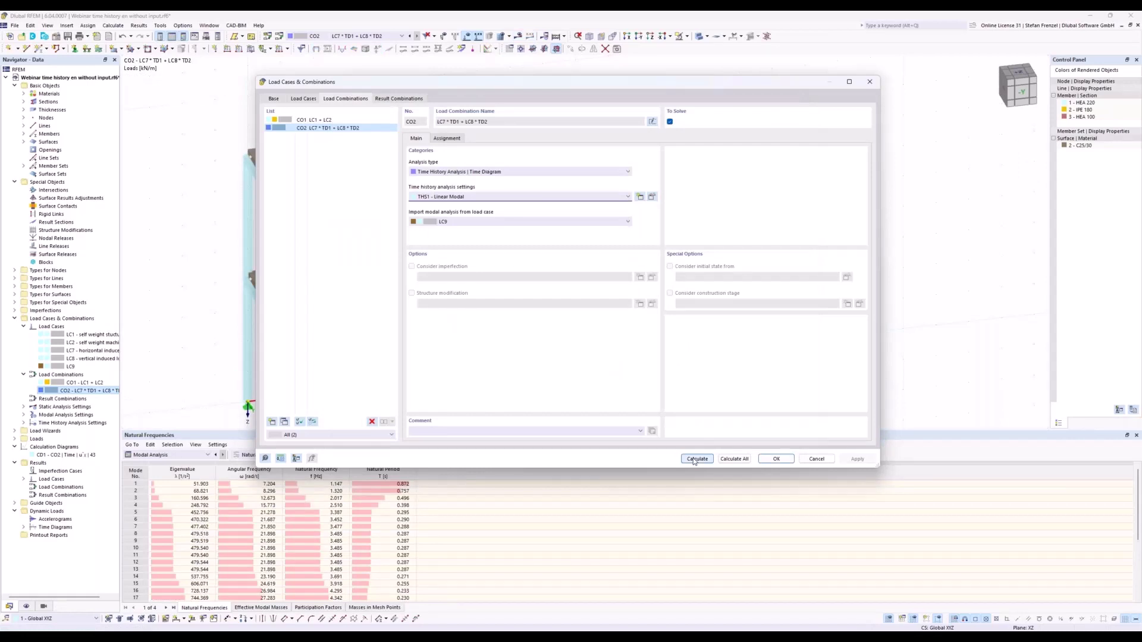
click(696, 459)
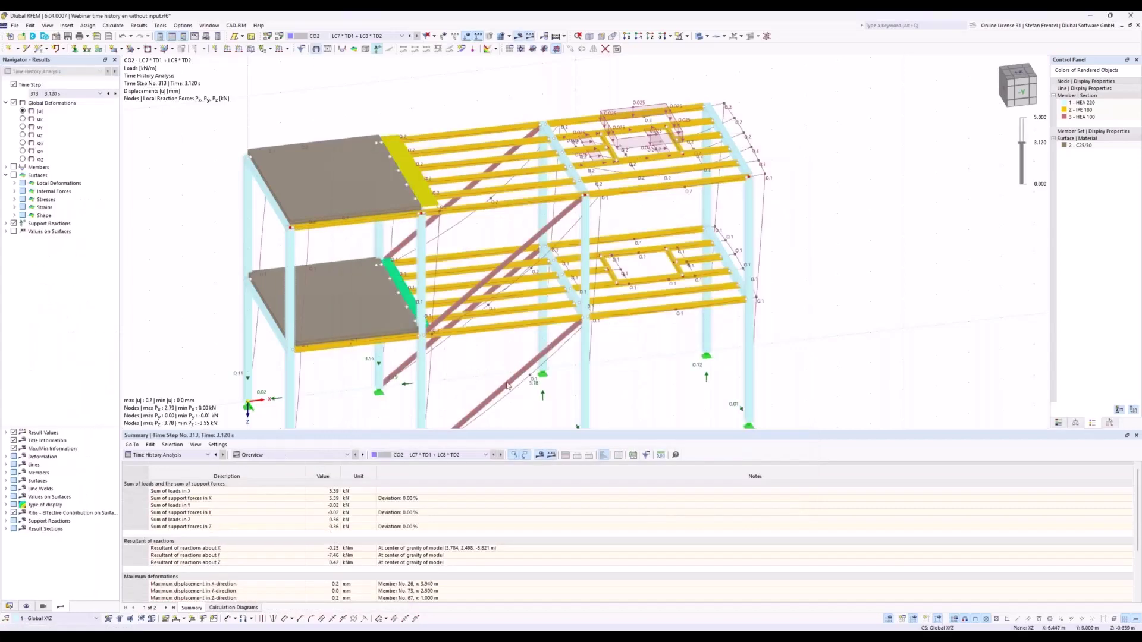
Step: Reopen calculation diagram CD1 to examine the damped X-direction acceleration of node 43, and close it
scroll(525, 232, down, 4)
scroll(380, 305, up, 2)
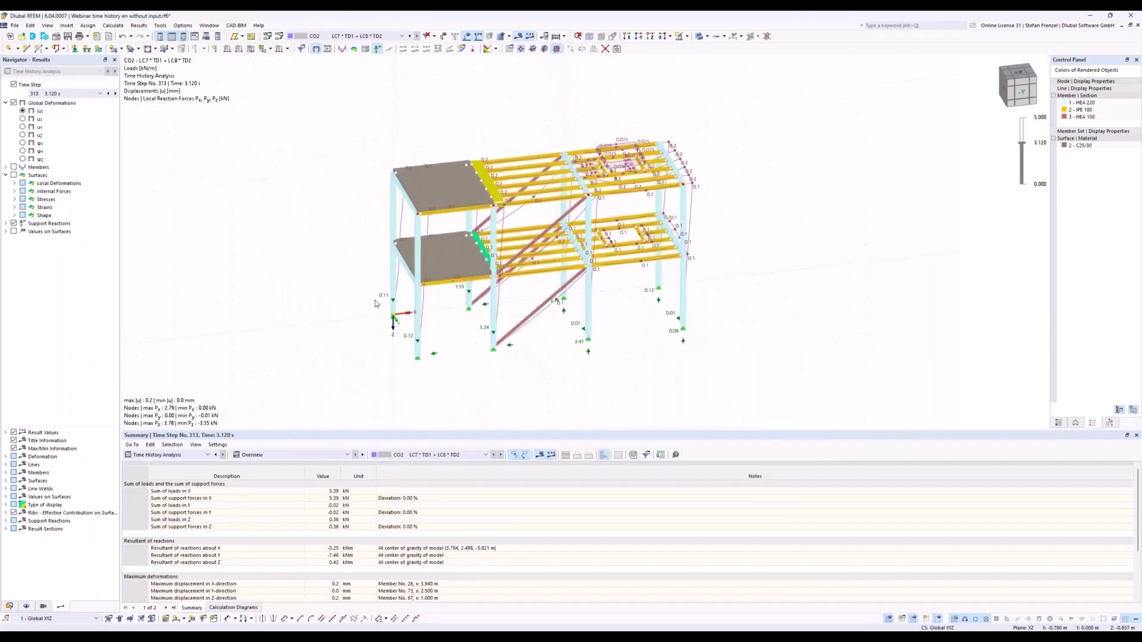
click(9, 606)
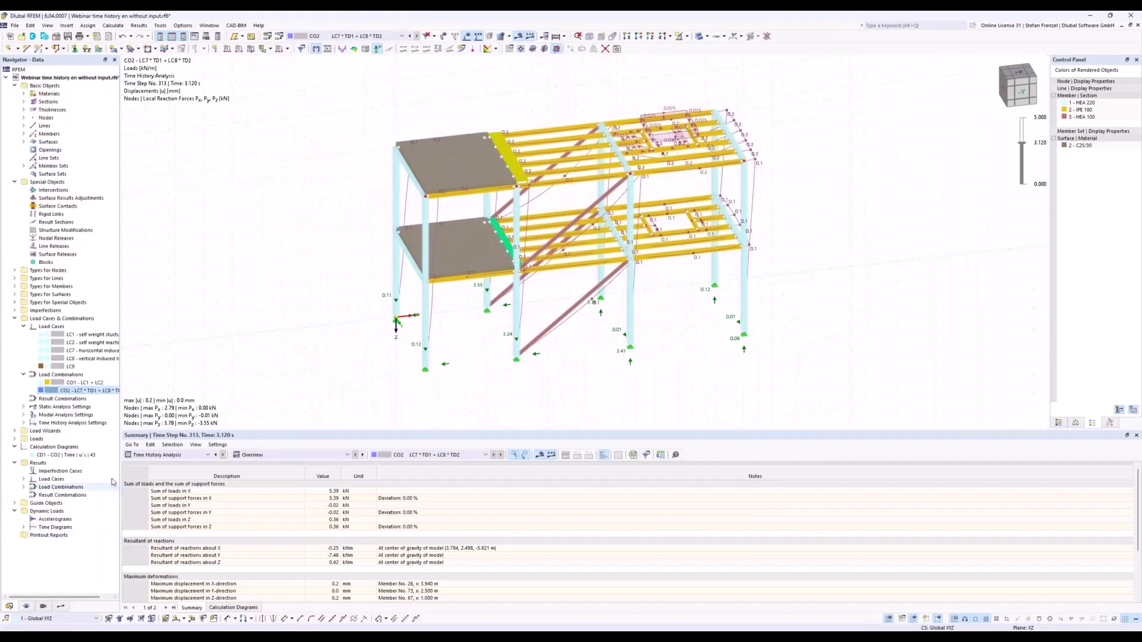
double_click(87, 456)
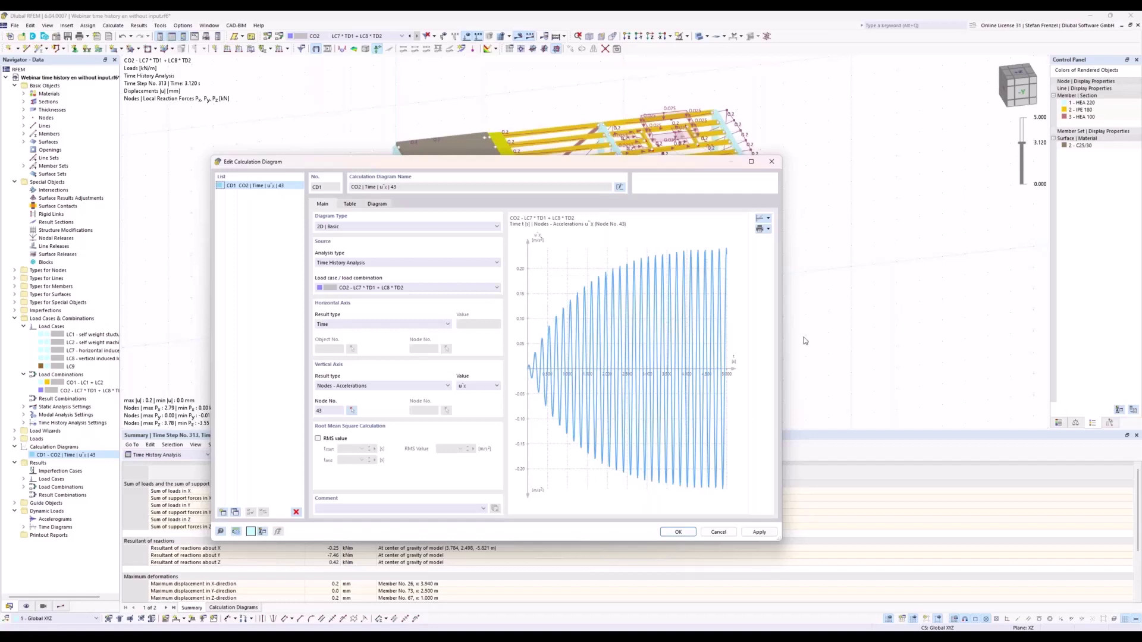
click(677, 532)
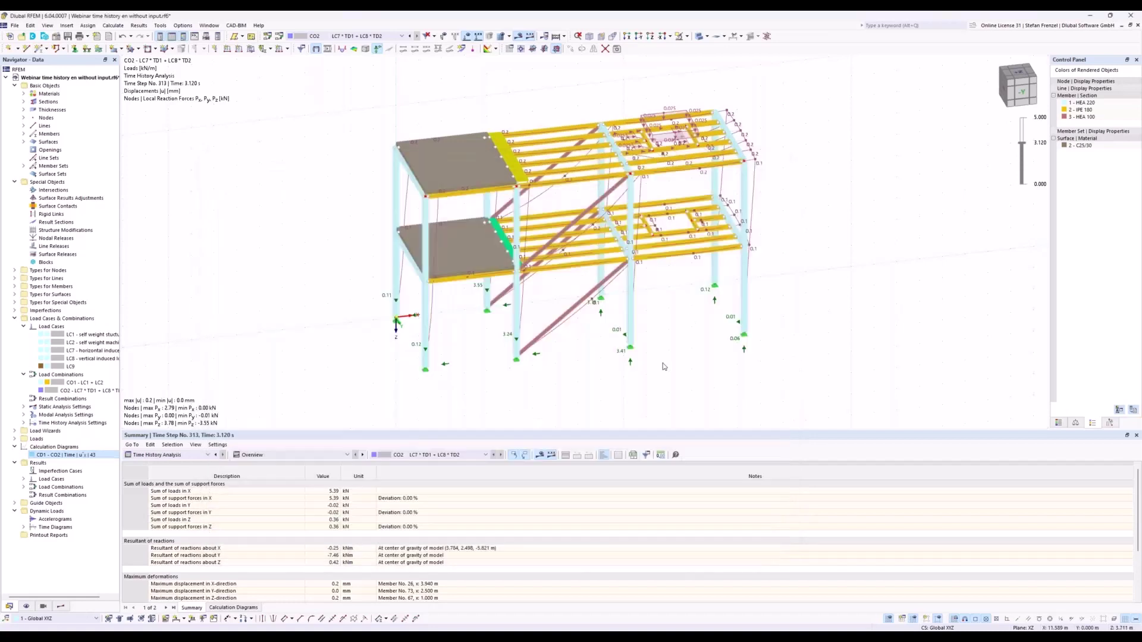
Step: Create a new structure modification with stiffness modification of sections enabled and show its section factors
scroll(668, 367, down, 3)
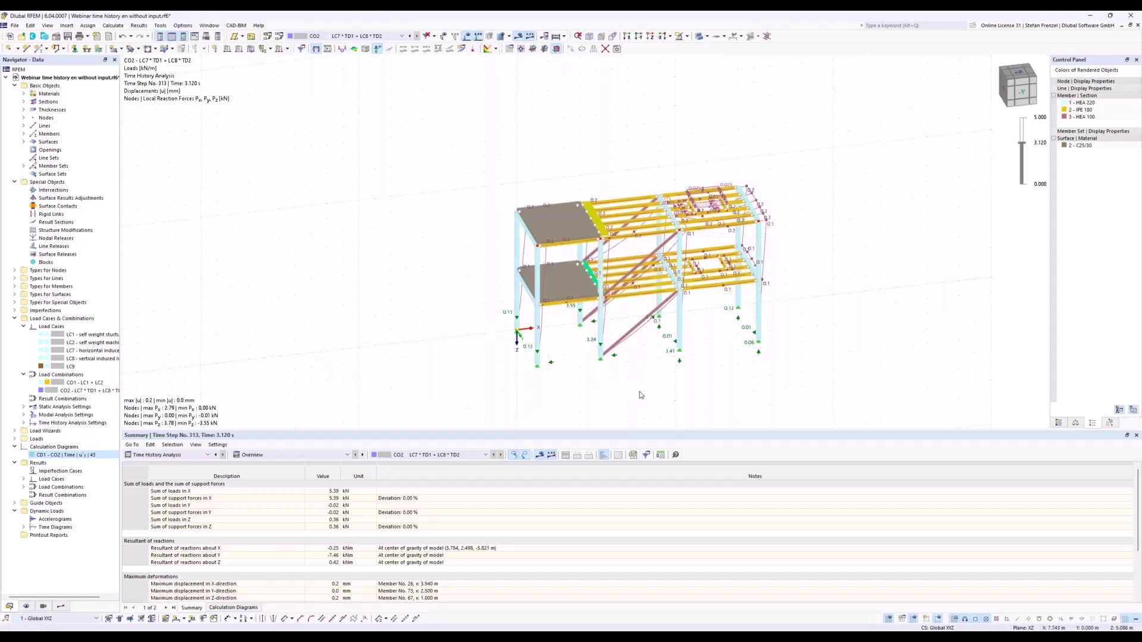
ctrl+middle_drag(640, 391, 638, 357)
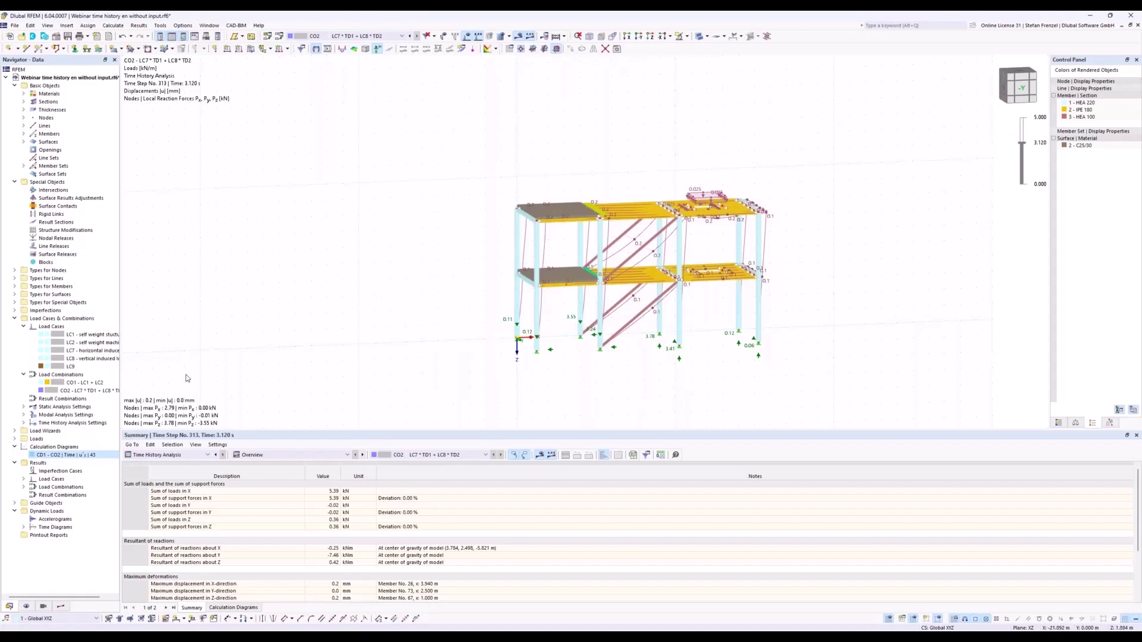
double_click(54, 232)
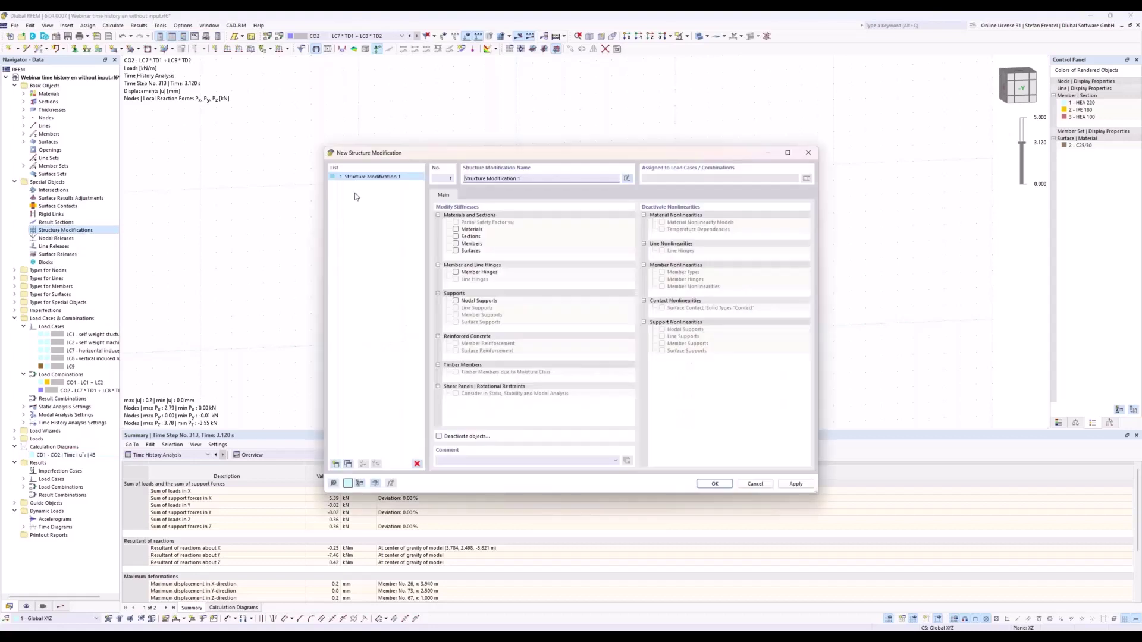
click(455, 237)
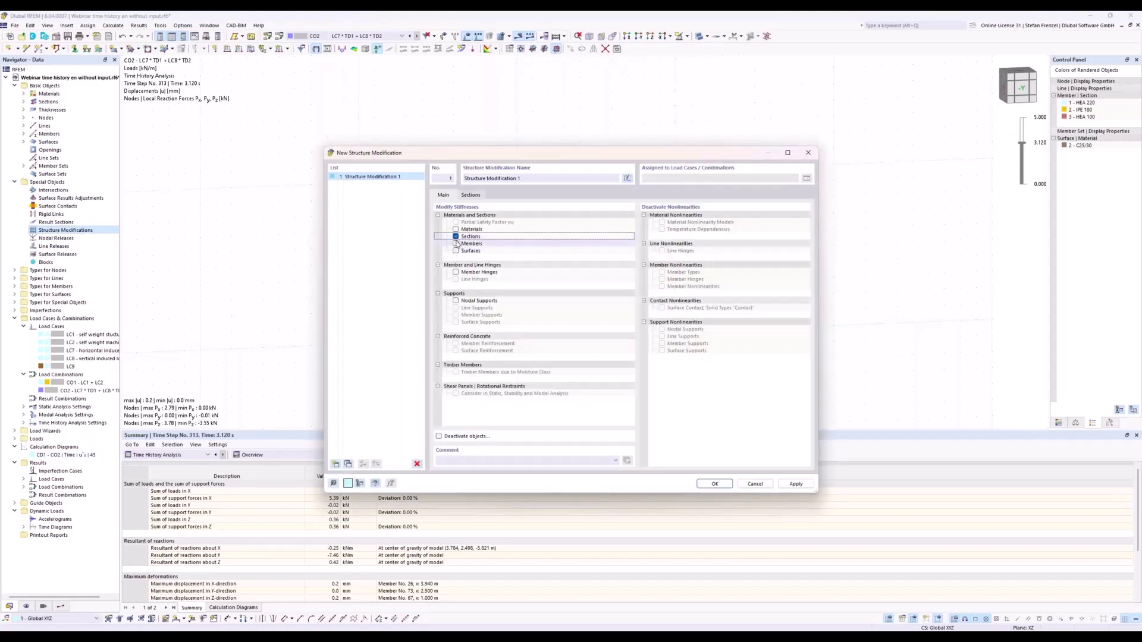
click(470, 195)
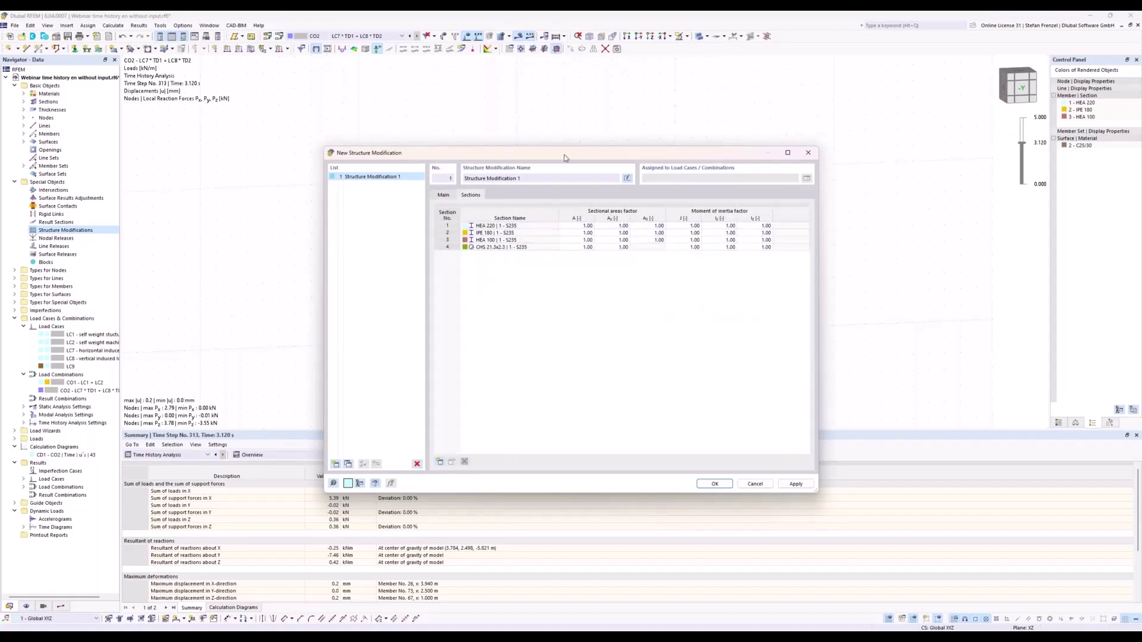
Step: Set the sectional area factors A, Ay and Az of the HEA 100 bracing section to 2.00
drag(564, 154, 601, 322)
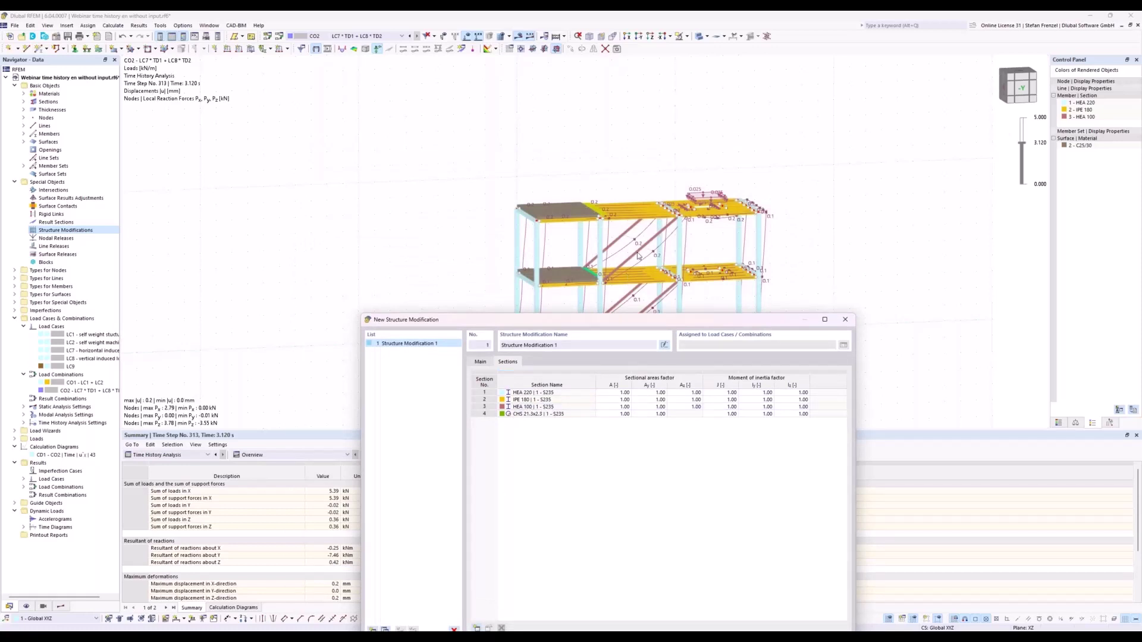
double_click(617, 407)
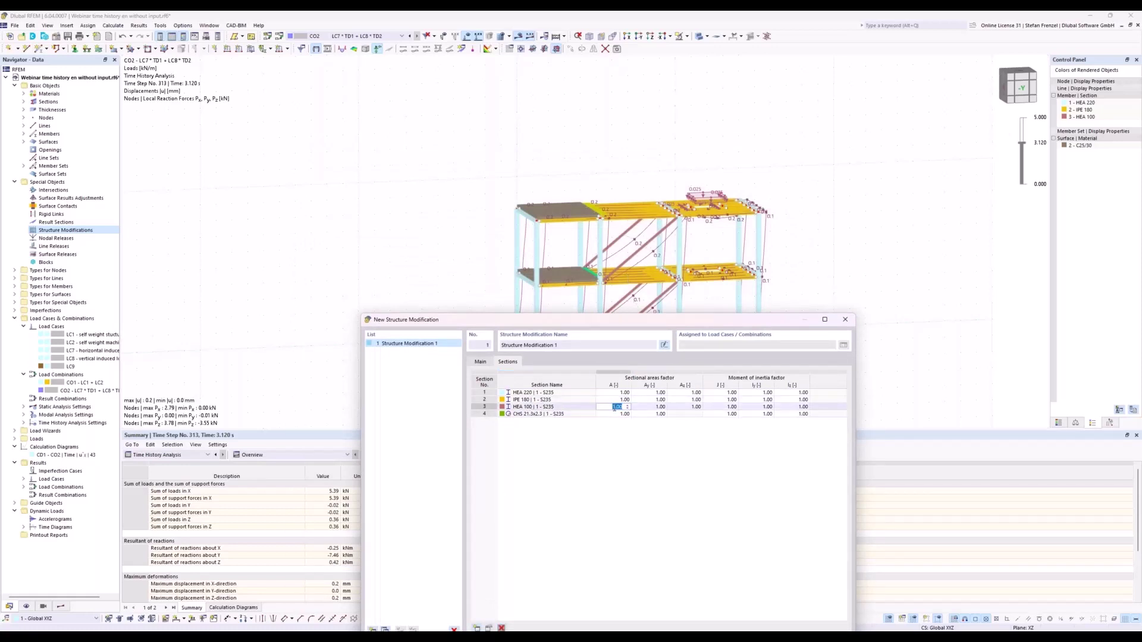
text(2)
key(Tab)
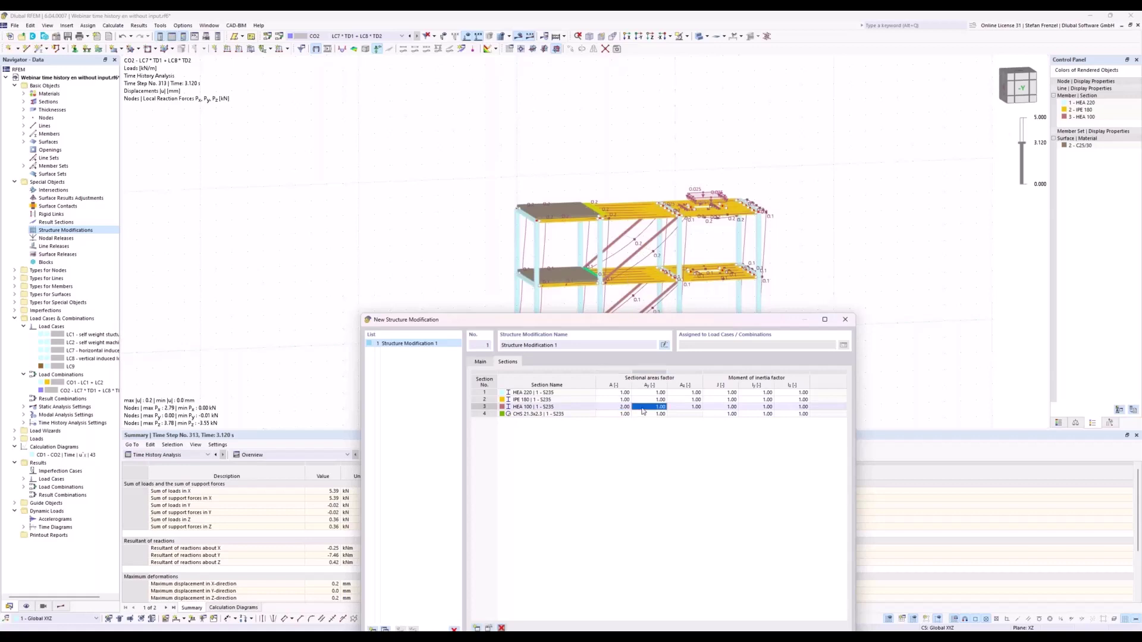
text(2)
key(Tab)
text(2)
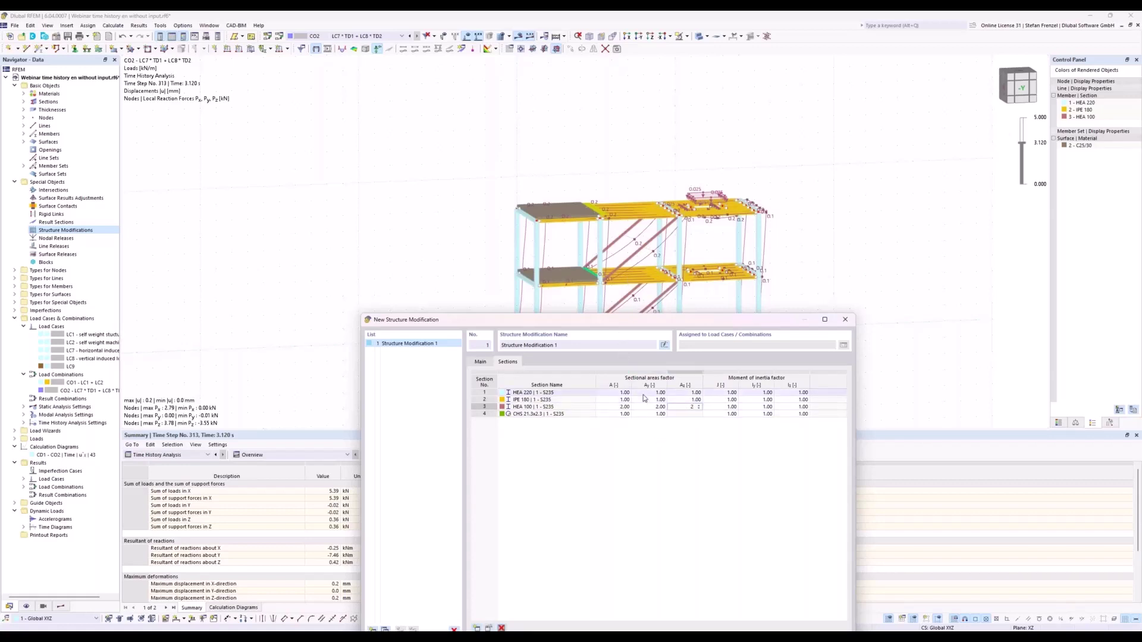
Step: Duplicate the structure modification as a second entry in the list
drag(632, 326, 581, 147)
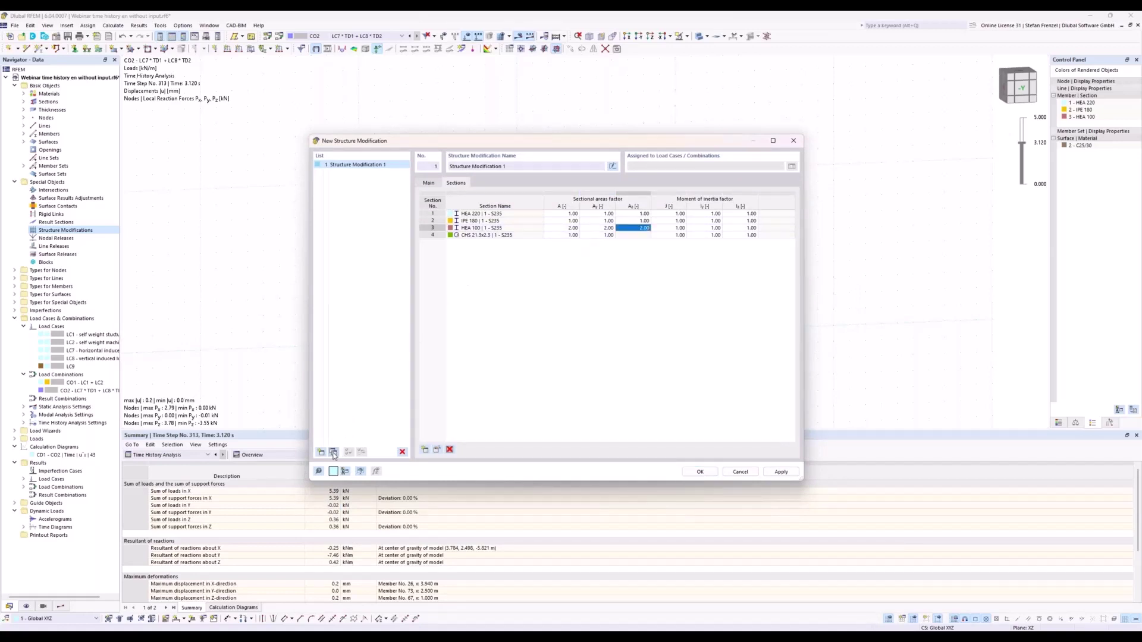
click(333, 452)
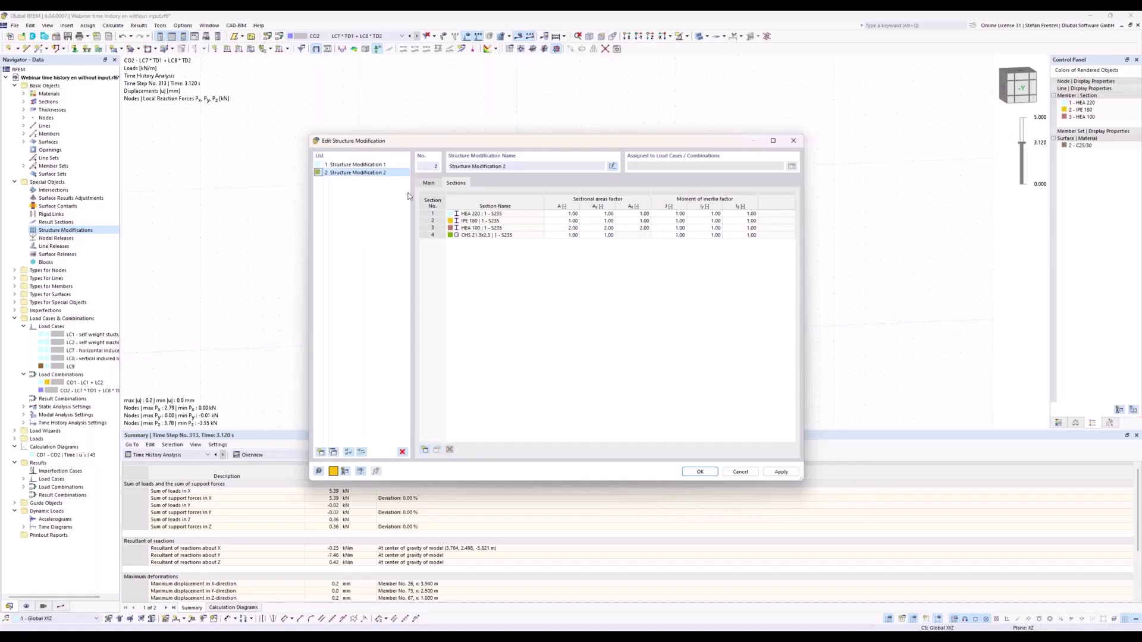
Step: Set the sectional area factors A, Ay and Az of HEA 100 to 0.50 in structure modification 2
click(565, 228)
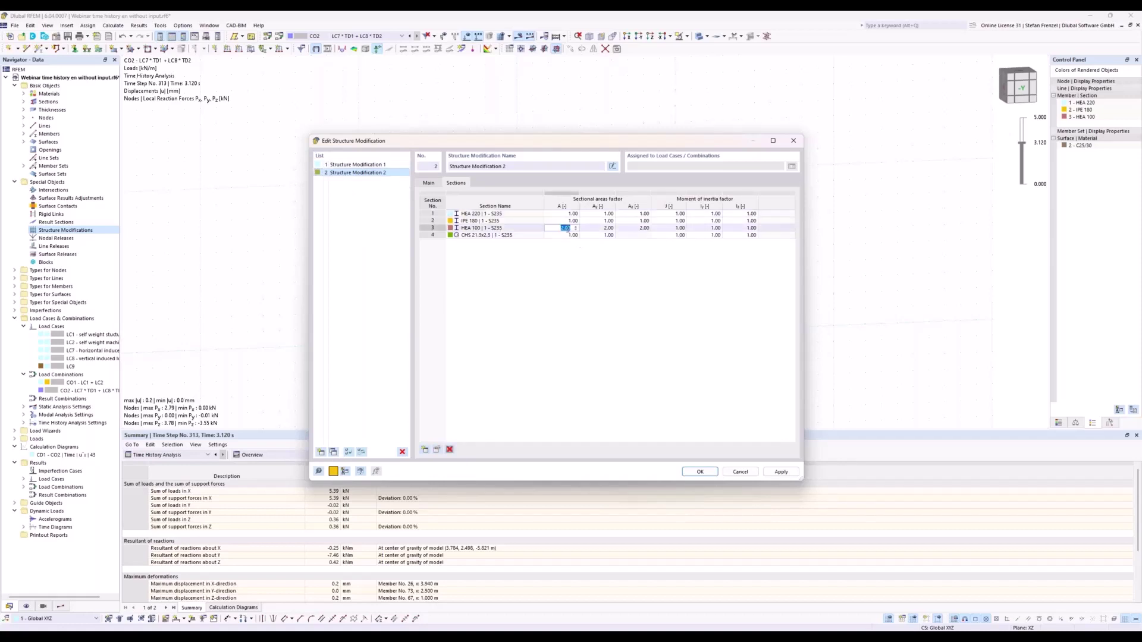
text(0.5)
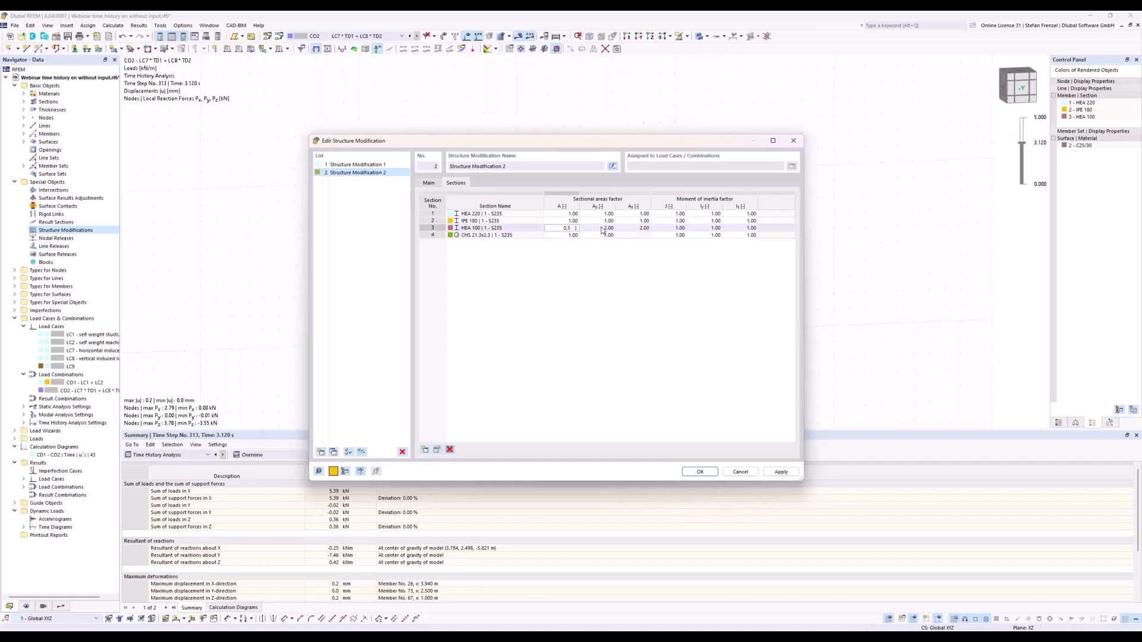
click(601, 229)
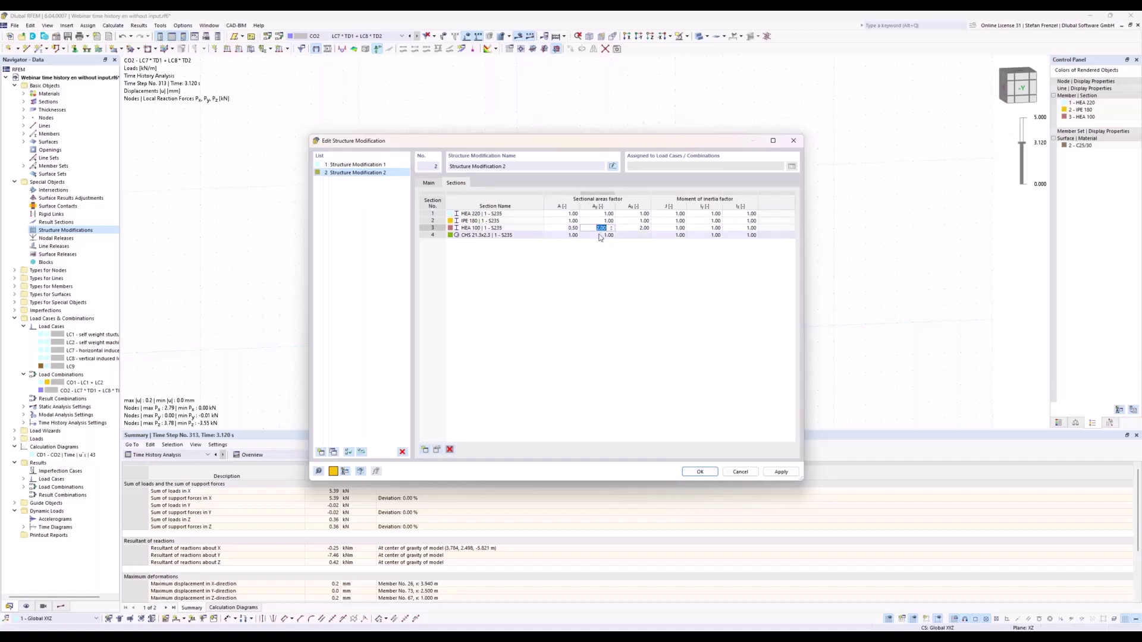
text(0,5)
click(636, 229)
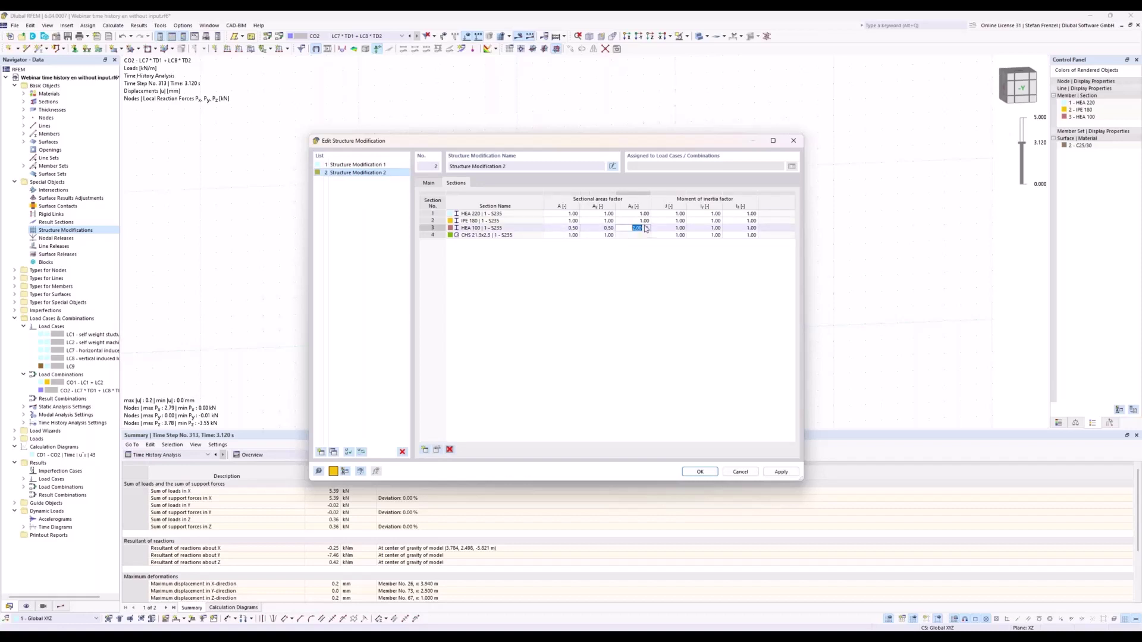
text(0,5)
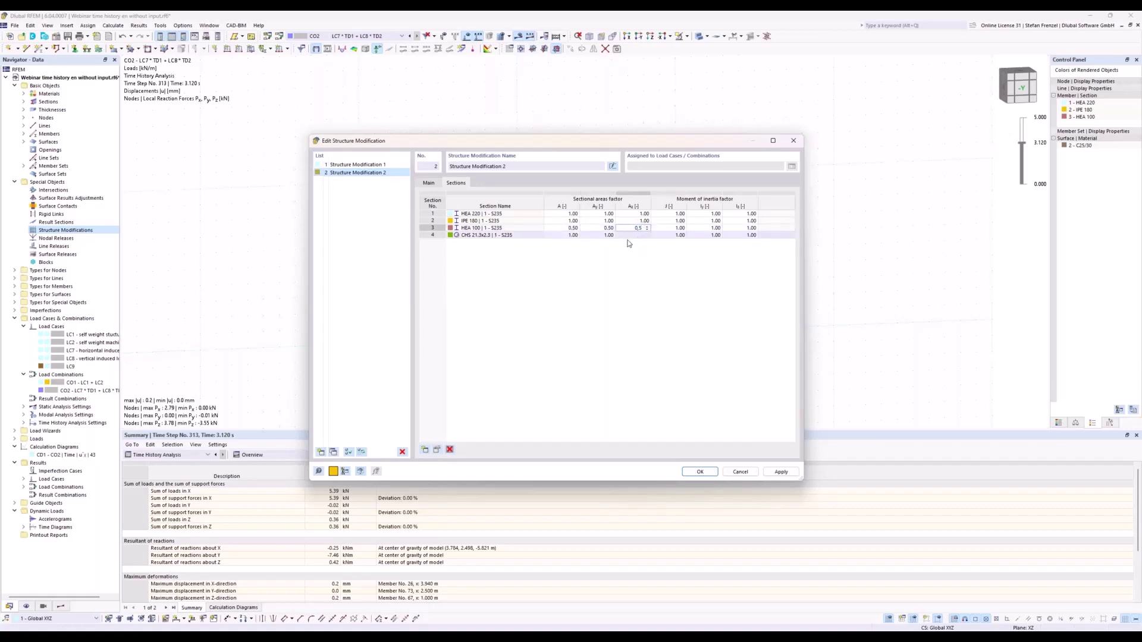
key(Return)
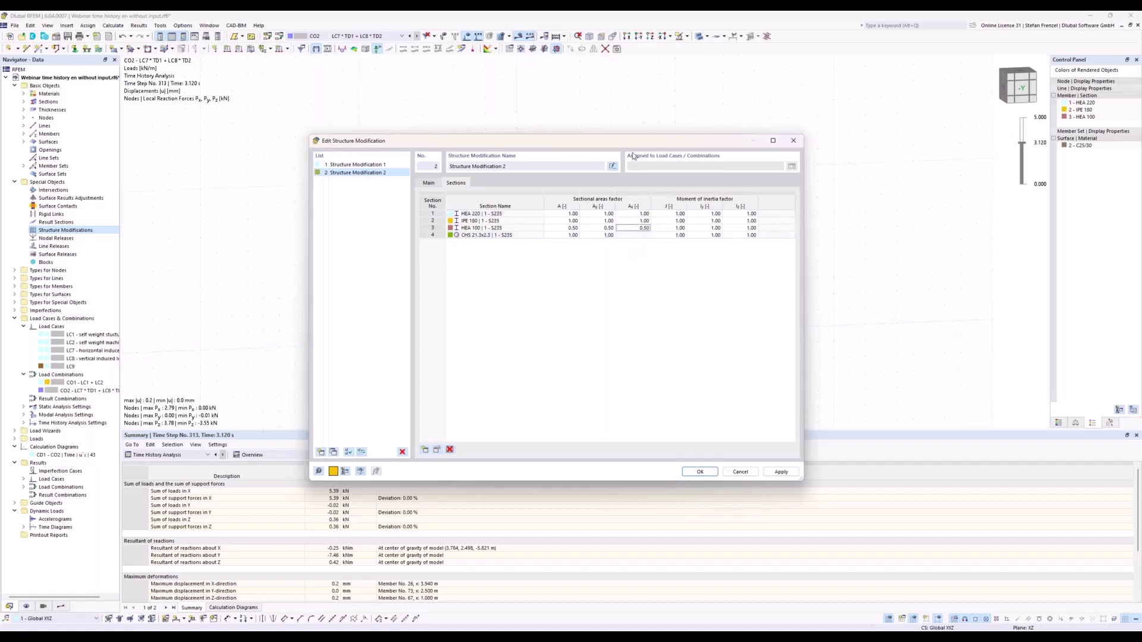
Step: Rename structure modification 1 as "double stiffness" and structure modification 2 as "half stiffness", and accept the definitions
drag(633, 143, 632, 205)
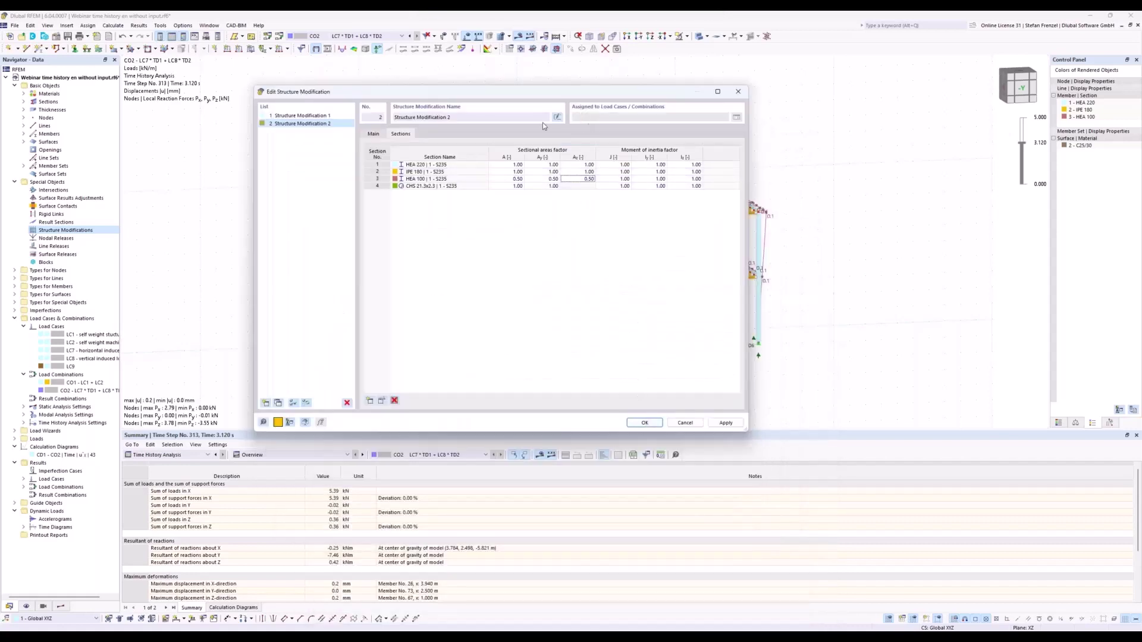
click(302, 116)
click(305, 123)
click(305, 115)
click(556, 118)
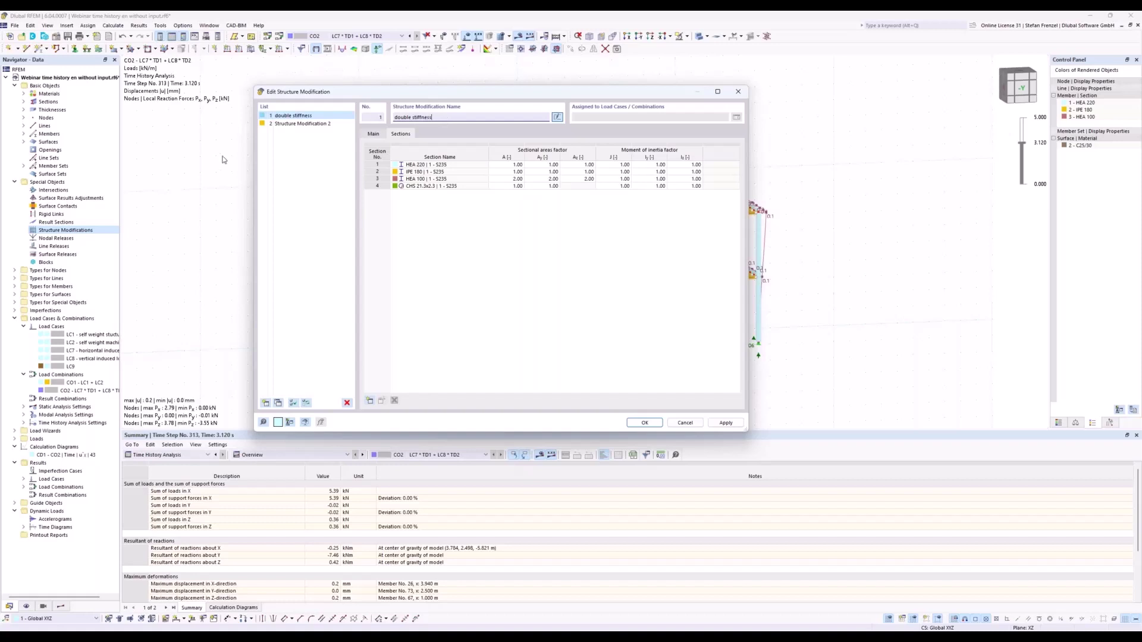
click(286, 124)
click(557, 117)
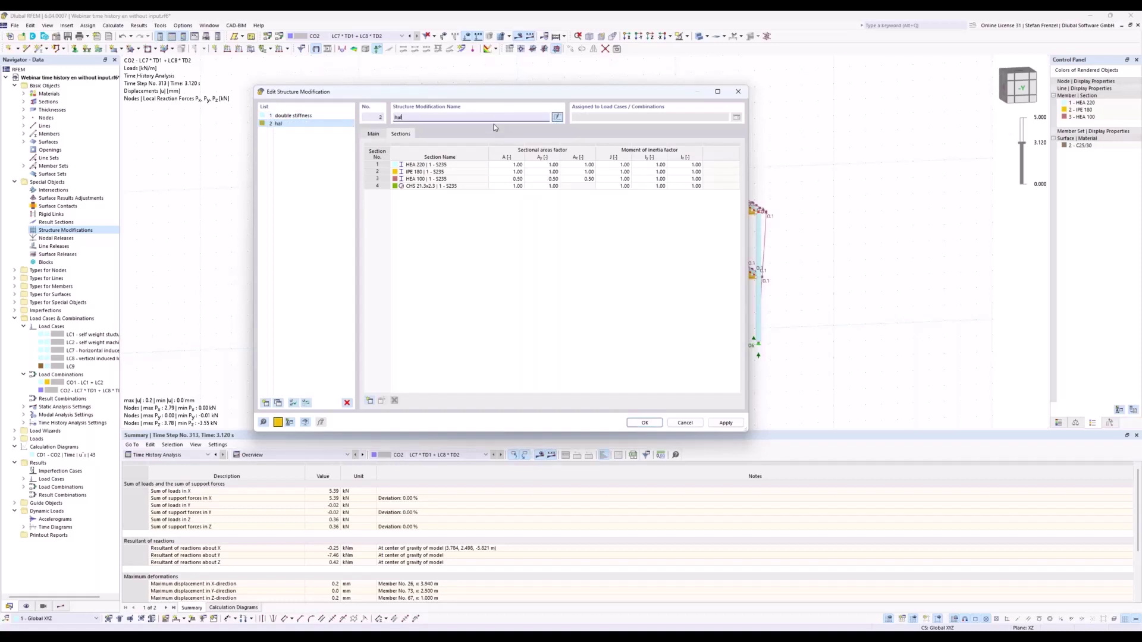
text(half stiffness)
click(489, 283)
click(645, 423)
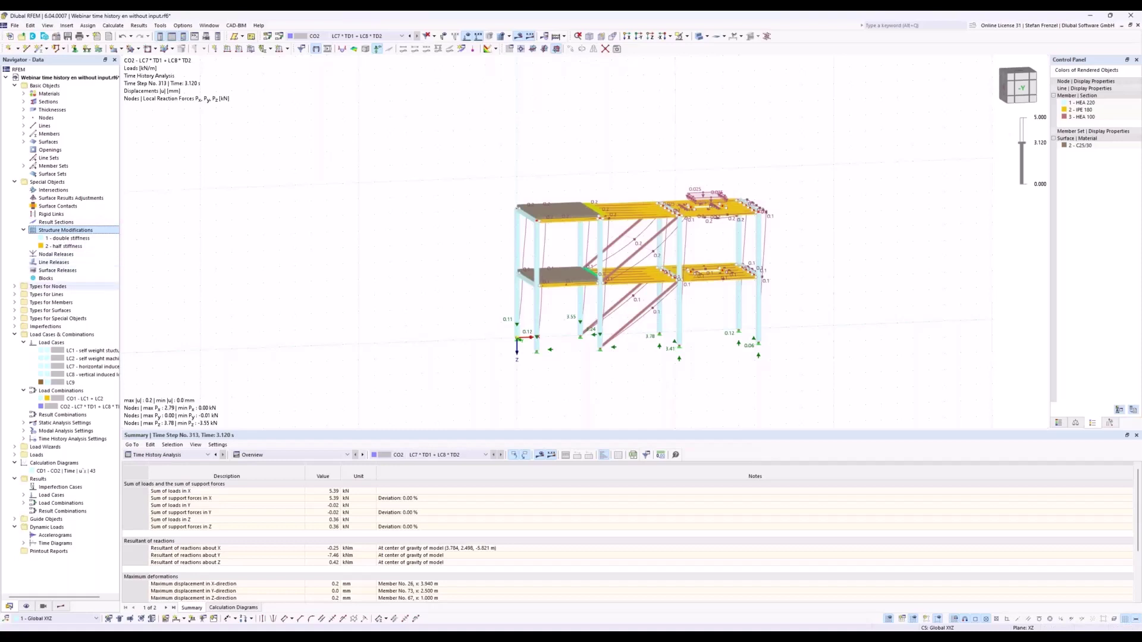
Step: Create another modal analysis load case after LC9 with structure modification "1 - double stiffness" enabled
right_click(74, 383)
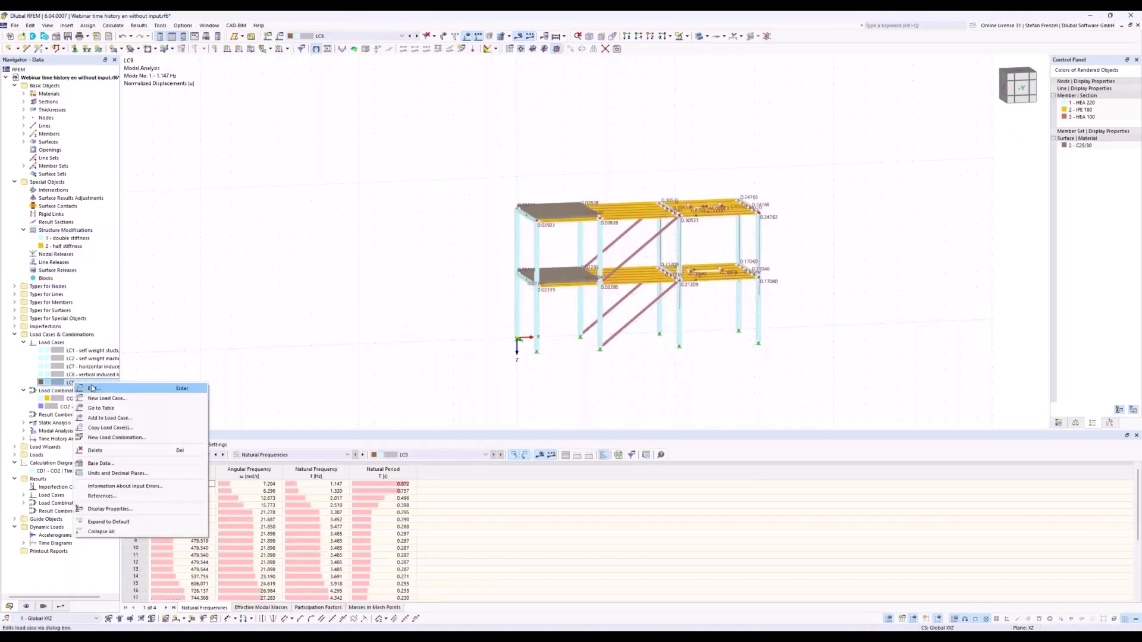
click(94, 388)
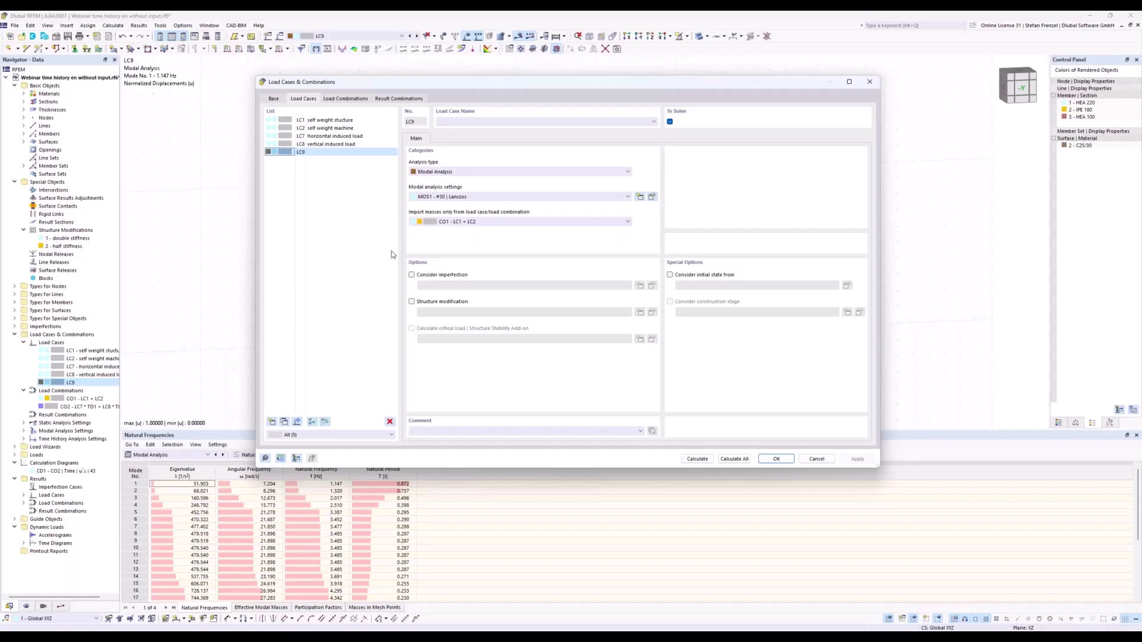
click(272, 421)
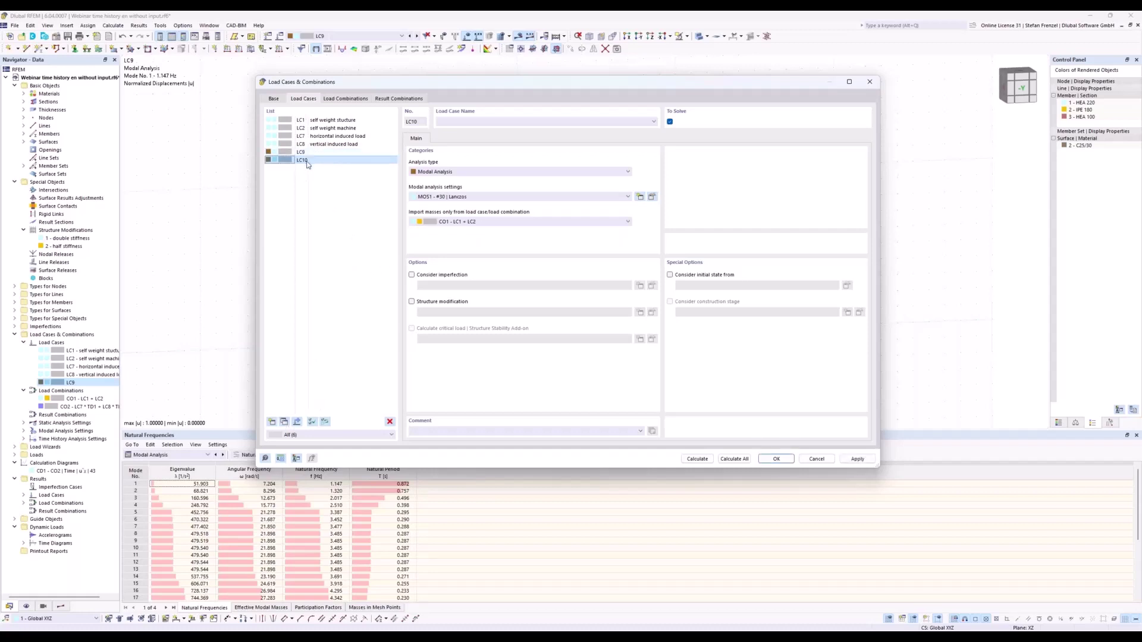
click(414, 301)
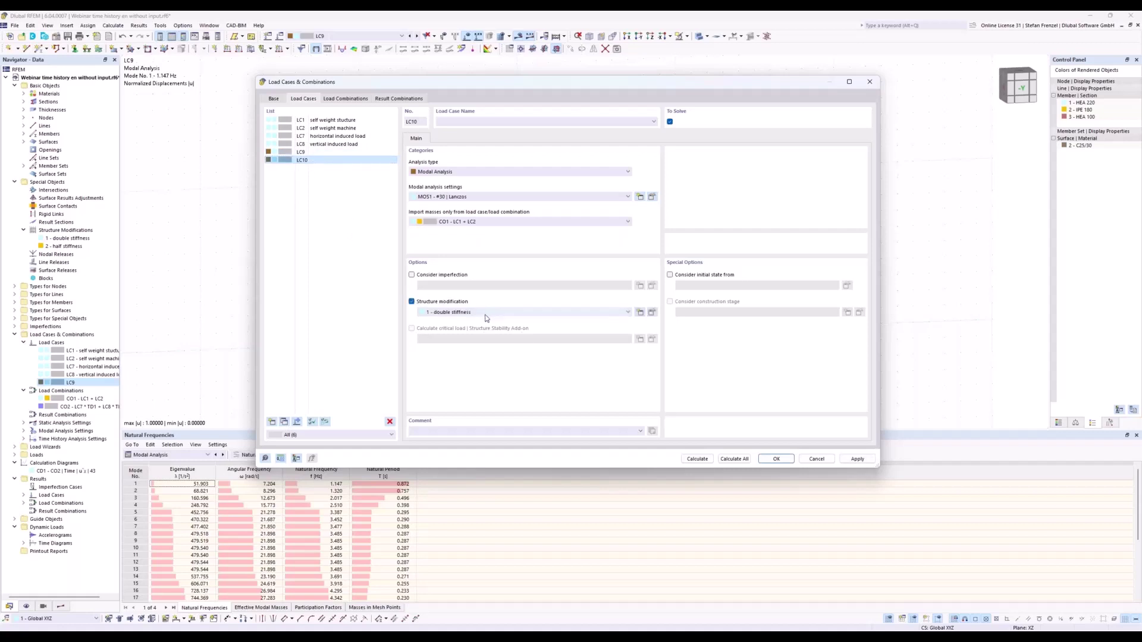
Step: Duplicate modal load case LC10 and assign structure modification "2 - half stiffness" to the copy
click(283, 421)
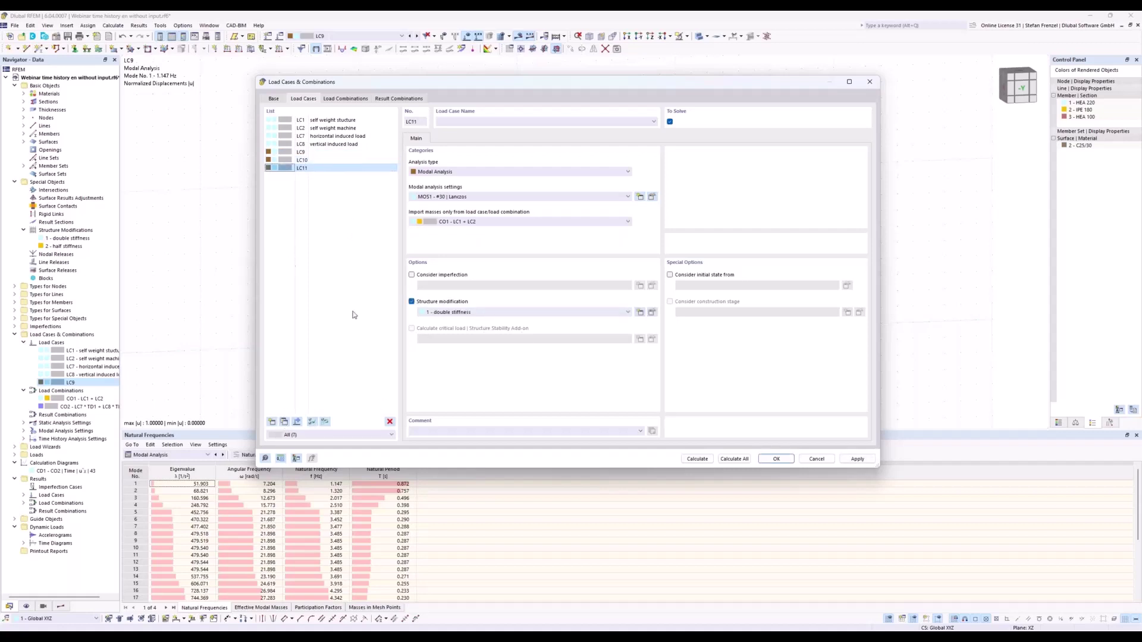
click(433, 313)
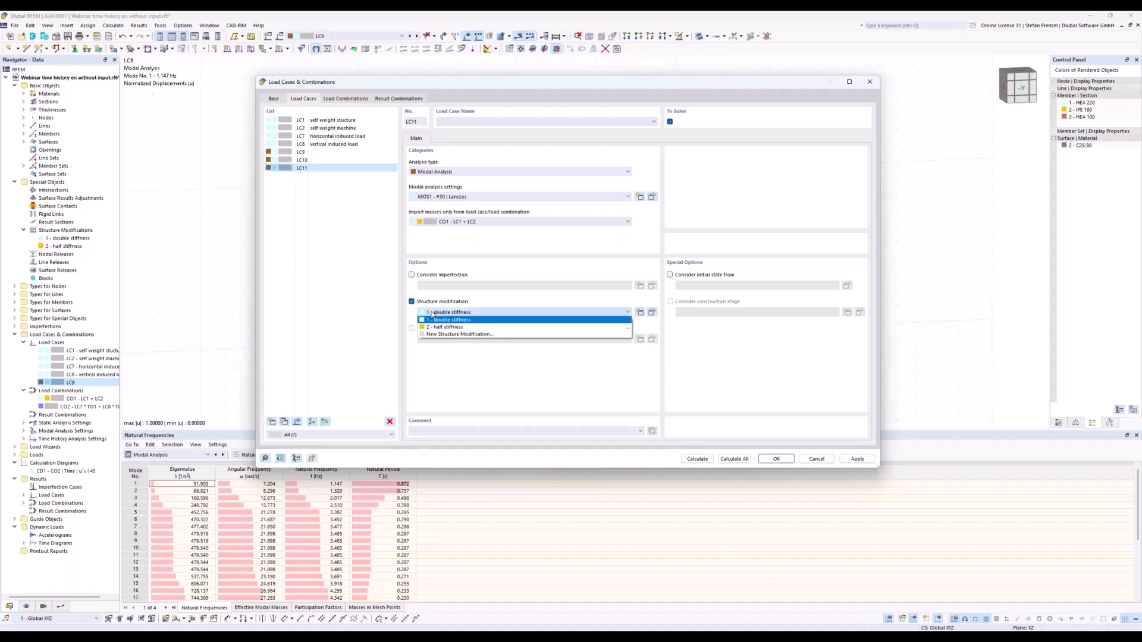
click(446, 326)
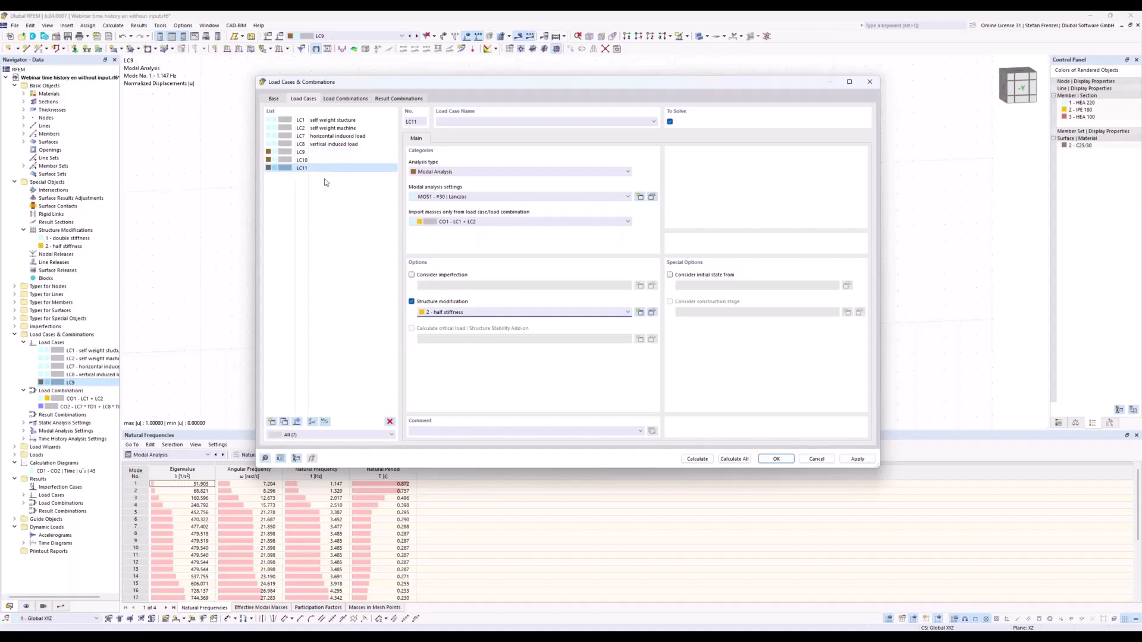
Step: Duplicate time history load combination CO2 and set the copy to import its modal analysis from LC10
click(345, 99)
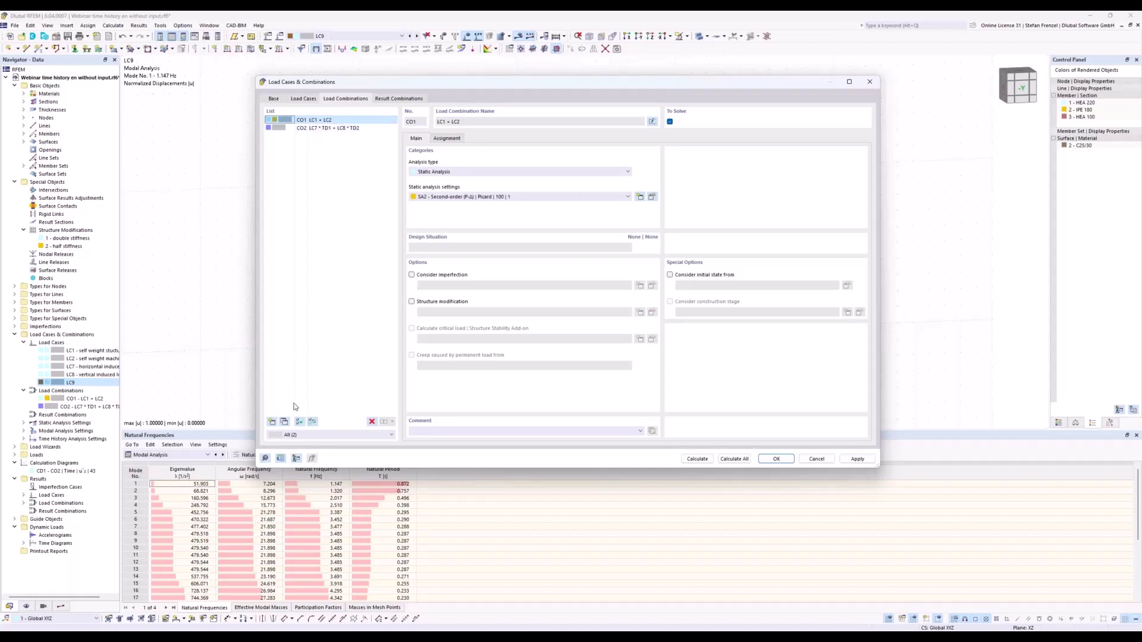
click(300, 128)
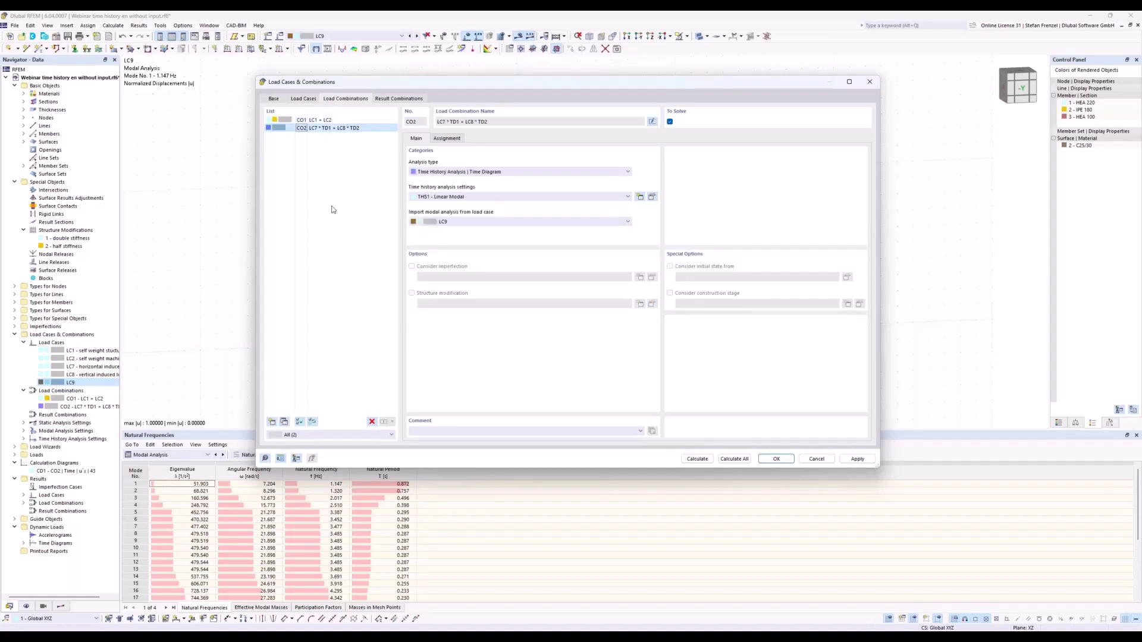
click(285, 422)
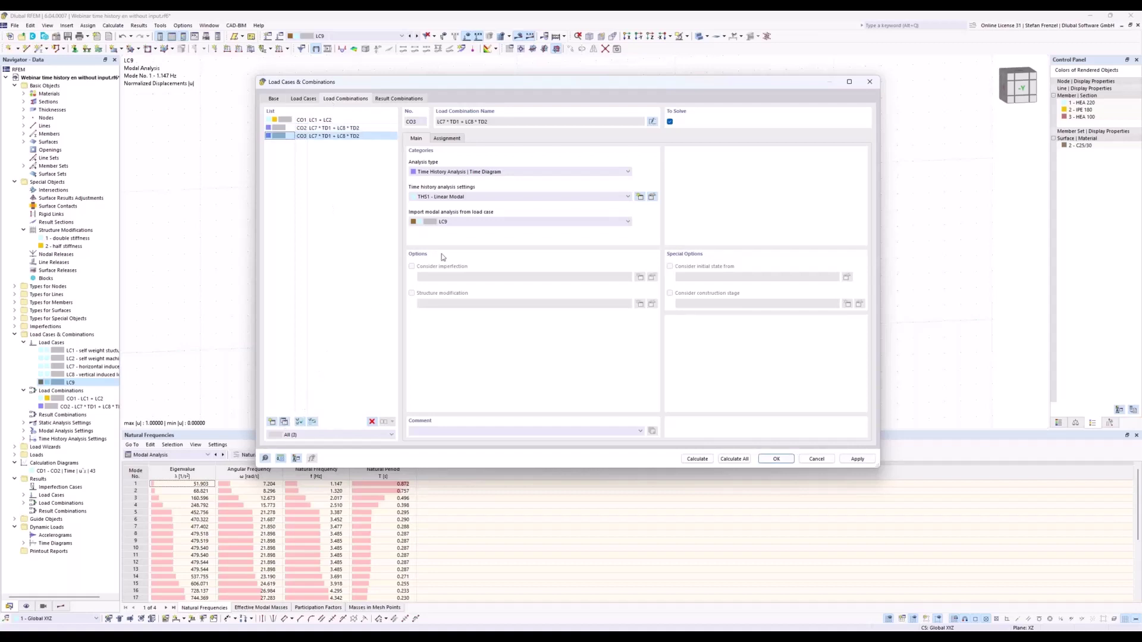
click(451, 221)
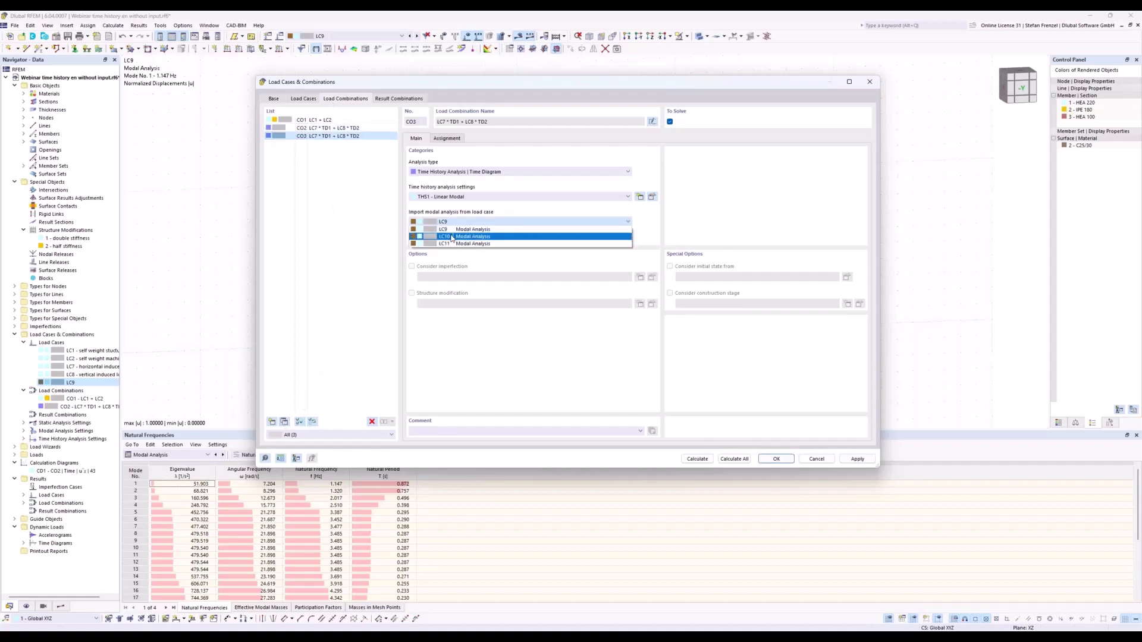
click(452, 236)
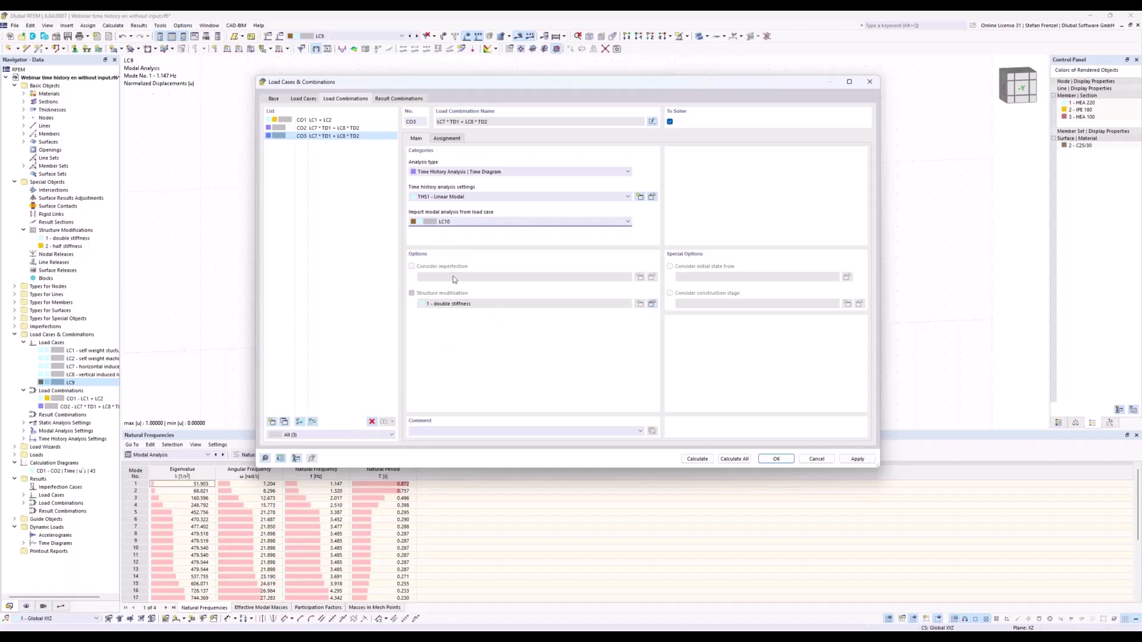
Step: Duplicate load combination CO3 with its modal analysis imported from LC11, and calculate all load cases and combinations
click(284, 425)
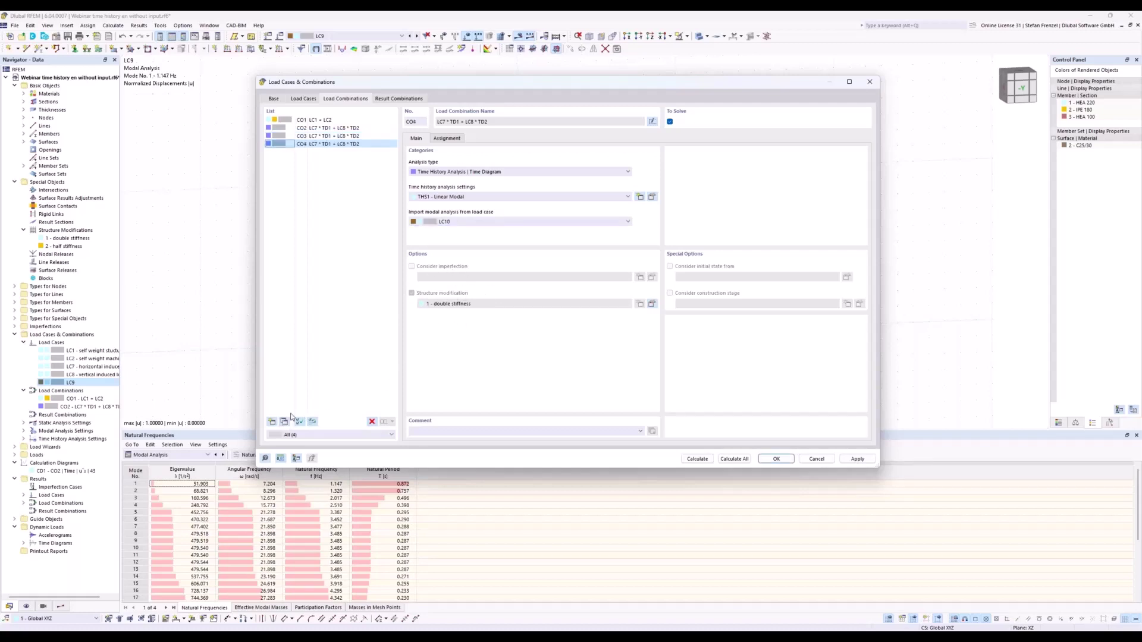
click(458, 223)
click(452, 237)
click(738, 461)
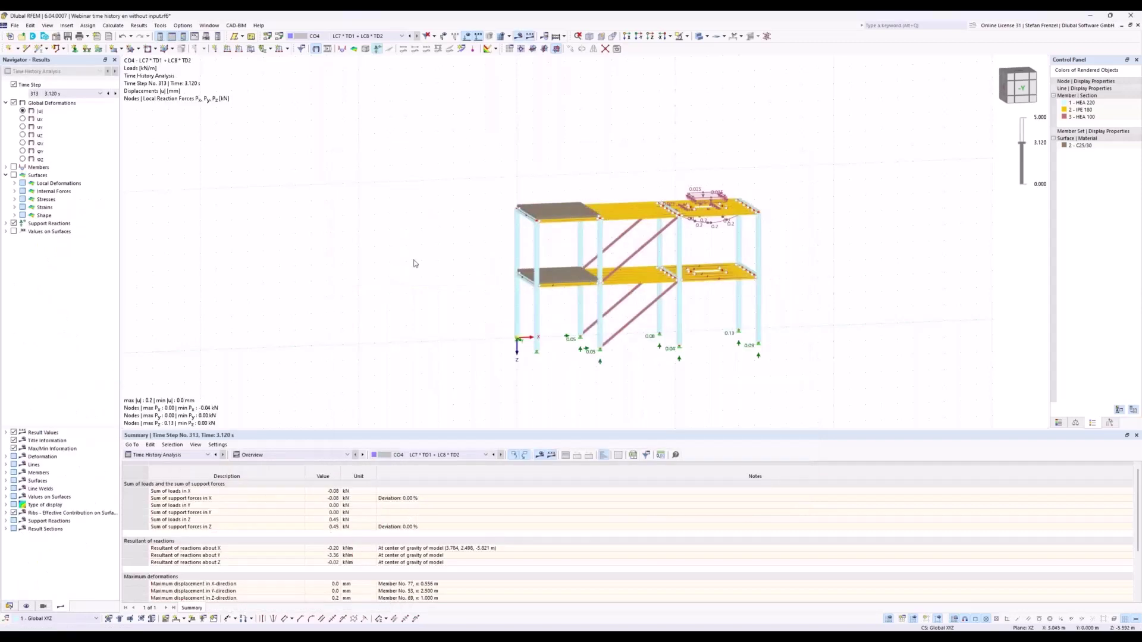
Step: Open the calculation diagrams for editing to show the X-direction acceleration of node 43 in CD1
ctrl+middle_drag(363, 278, 381, 300)
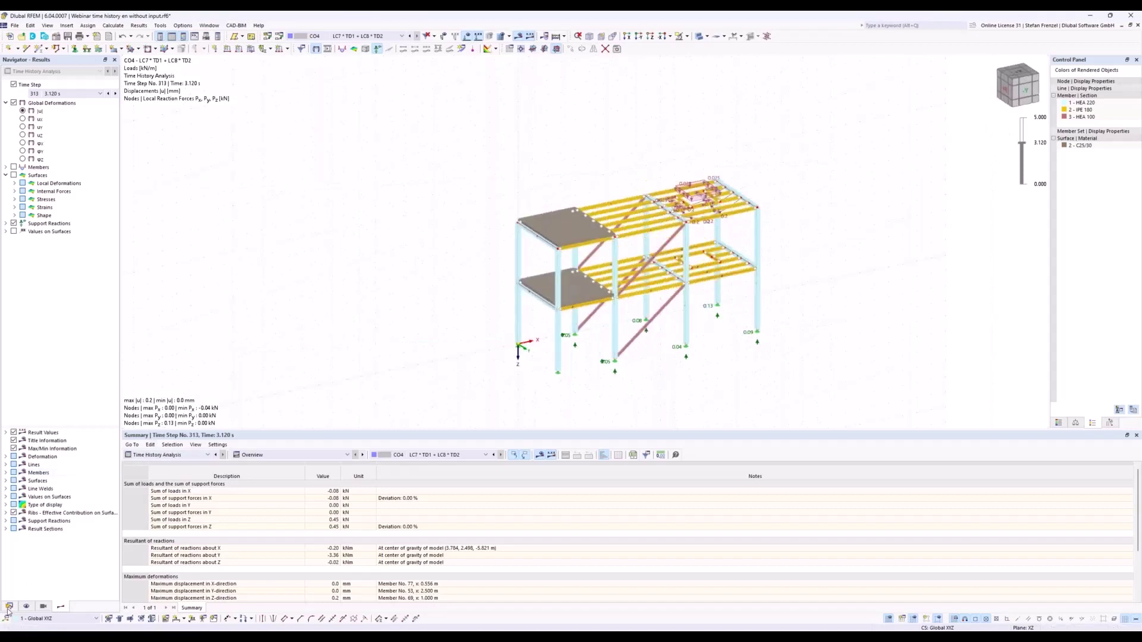
click(27, 606)
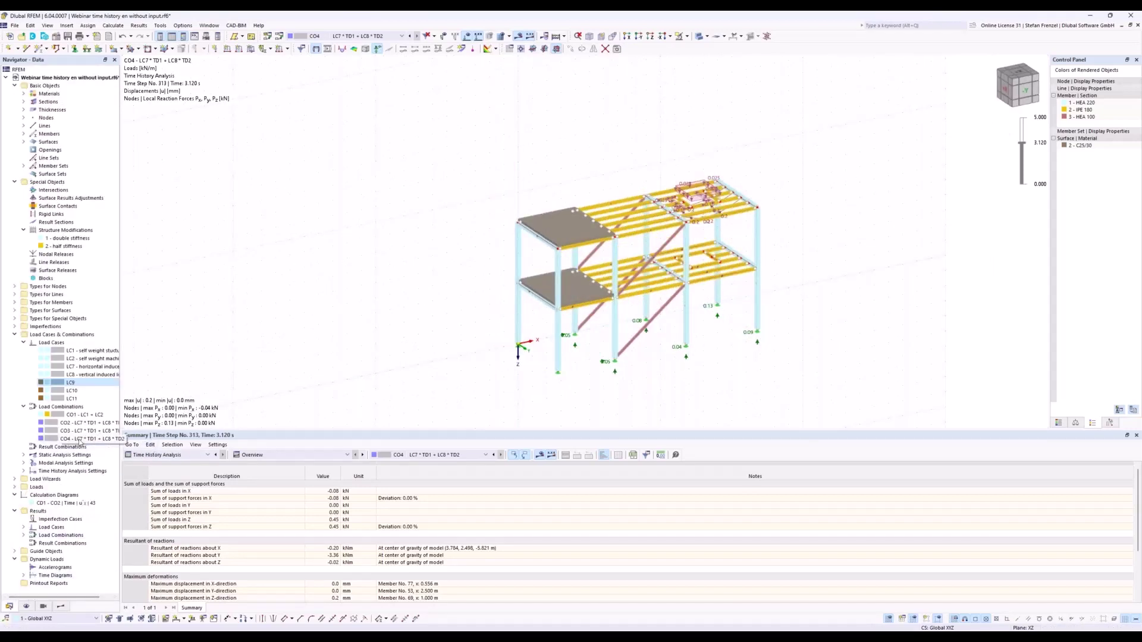
right_click(62, 497)
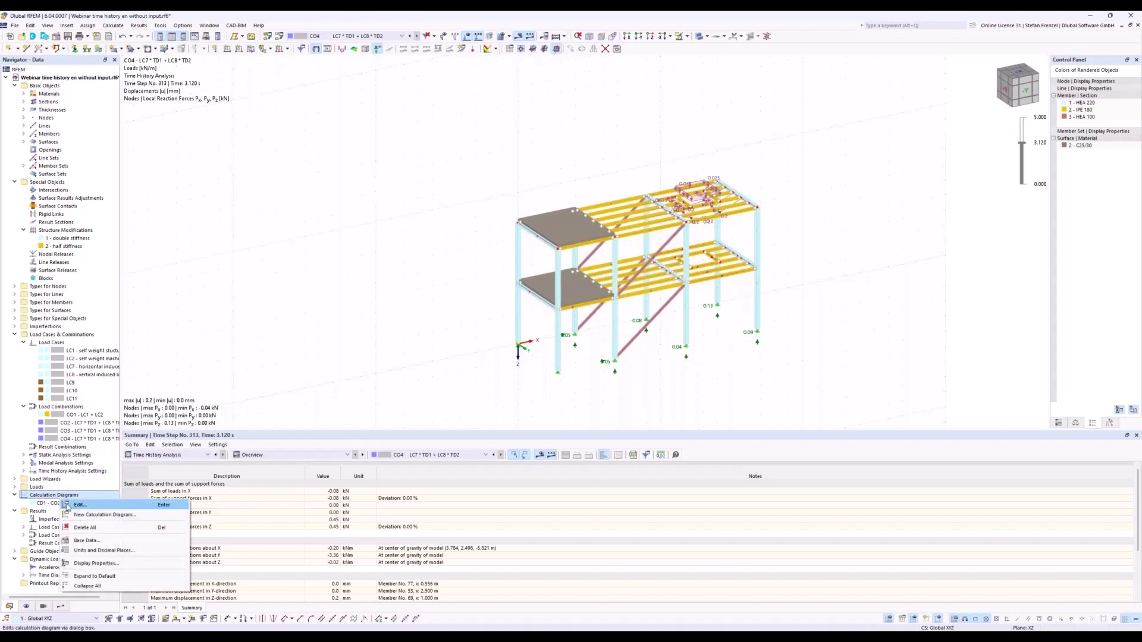
click(80, 505)
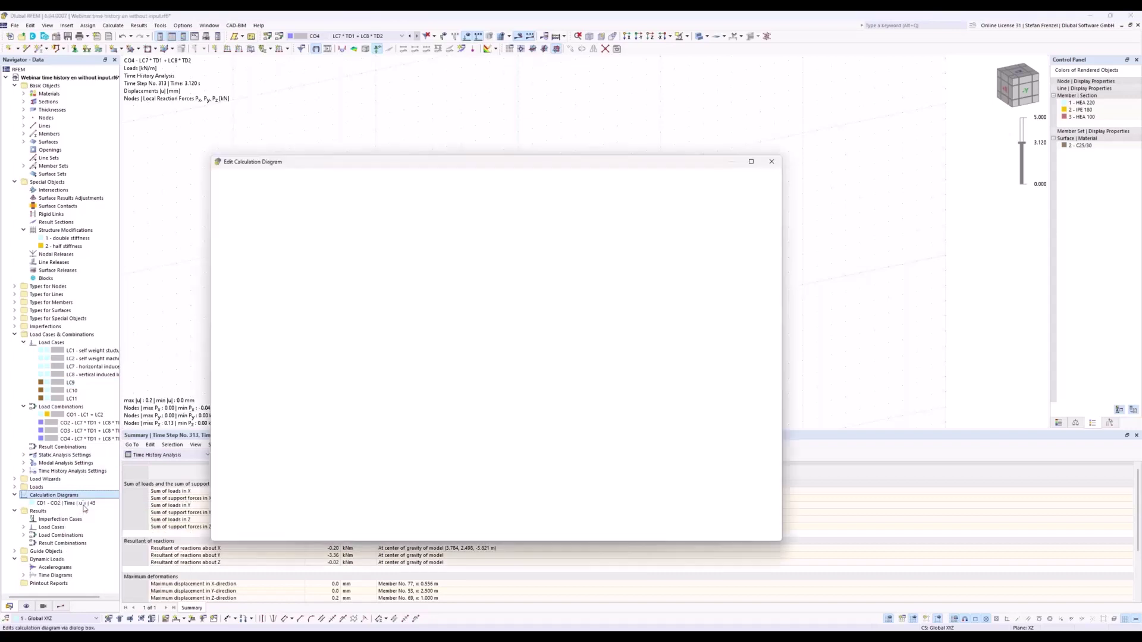
drag(374, 160, 402, 34)
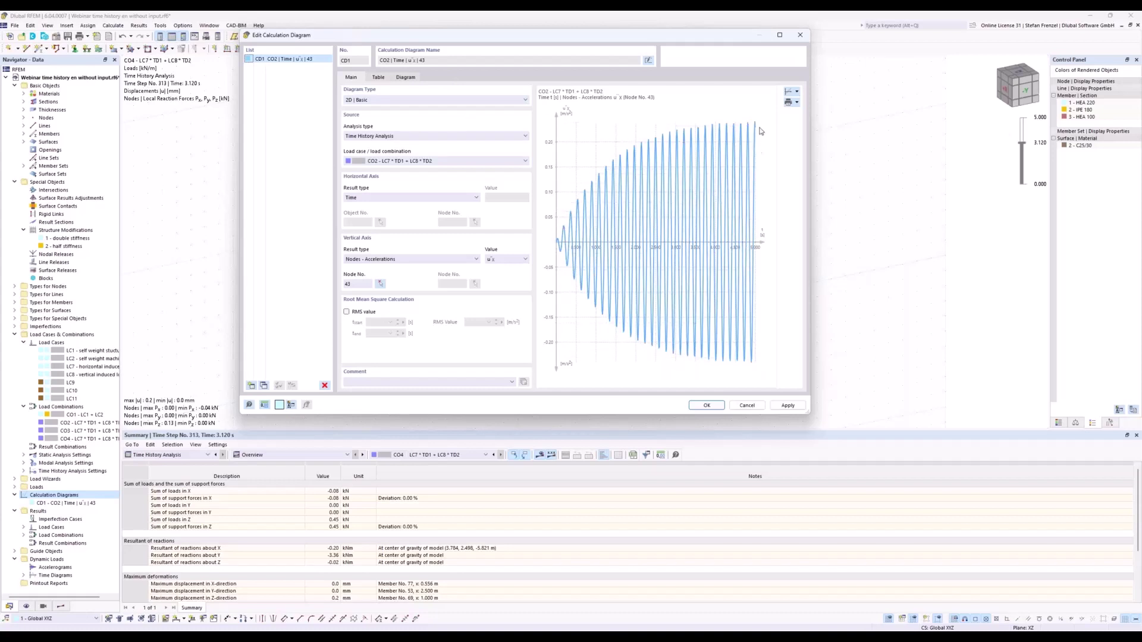
Step: Duplicate calculation diagram CD1, set the copy's load combination to CO3 and examine its acceleration peaks
click(264, 386)
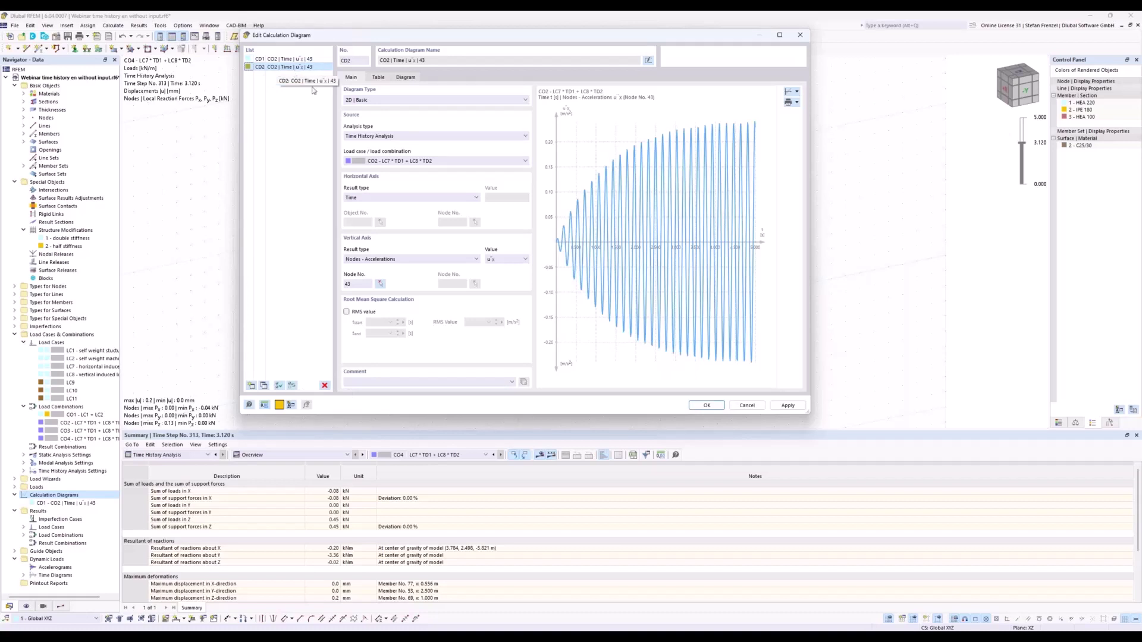
click(403, 161)
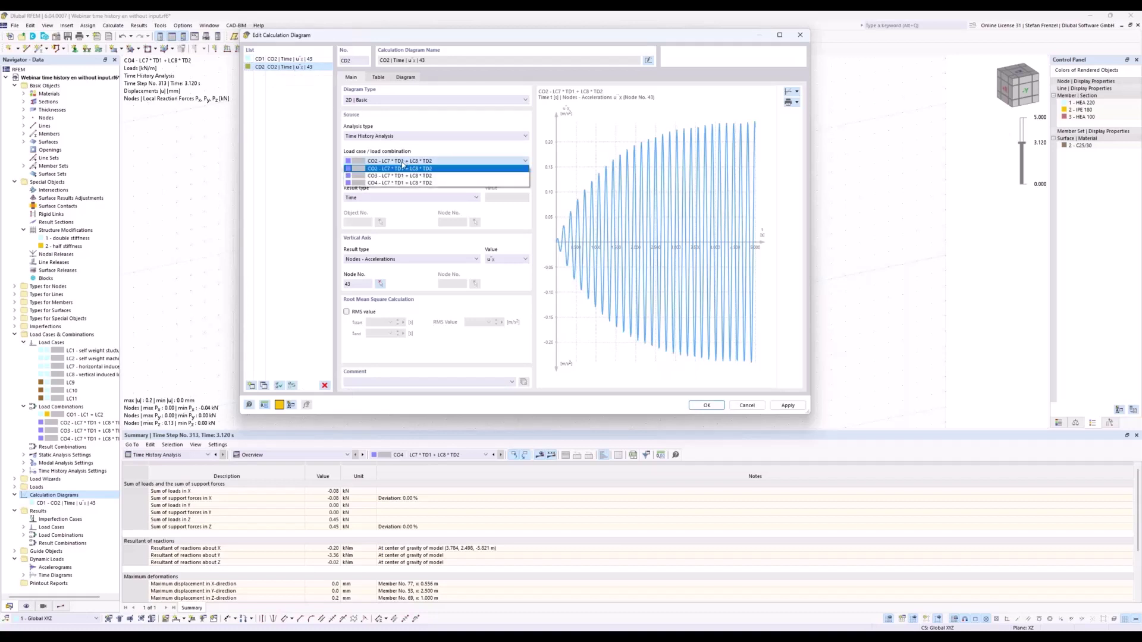
click(400, 176)
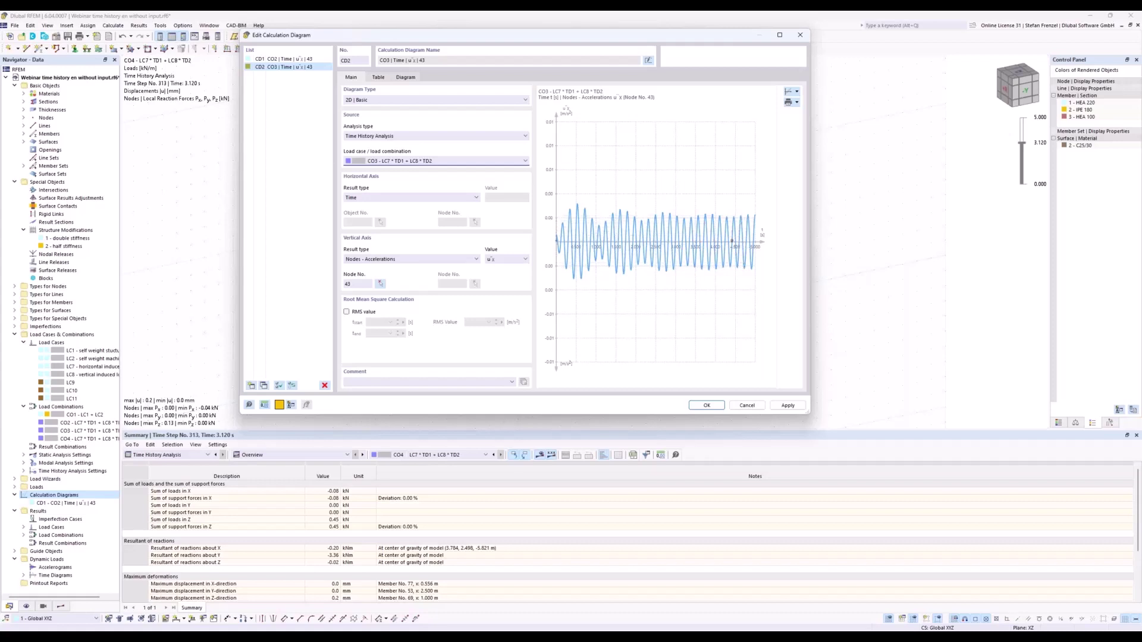
scroll(743, 222, up, 5)
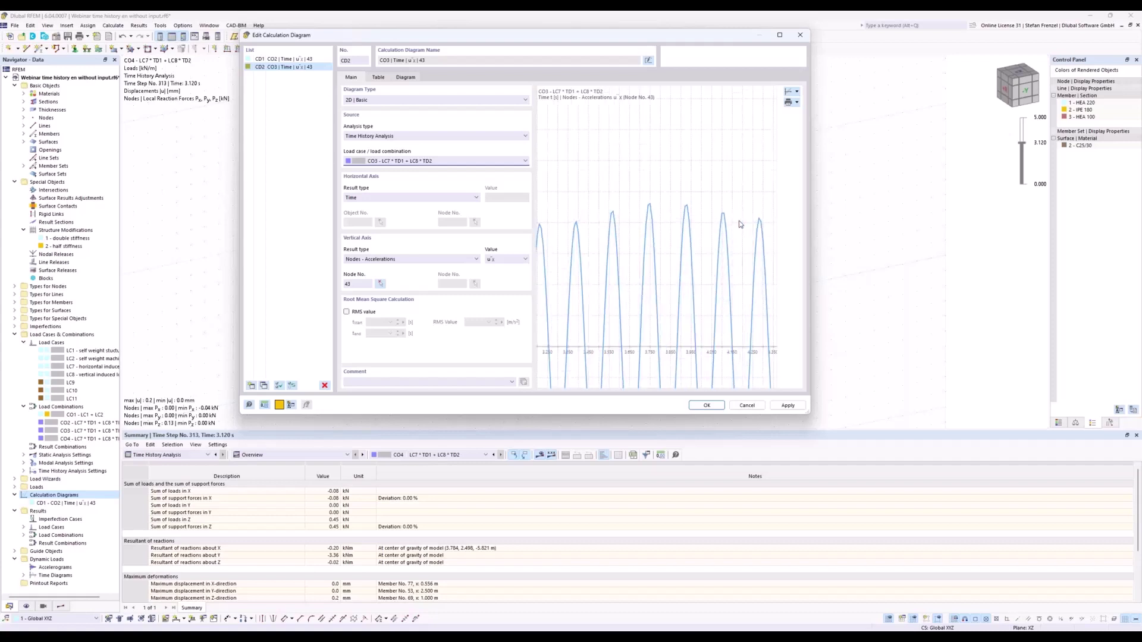
scroll(713, 210, down, 6)
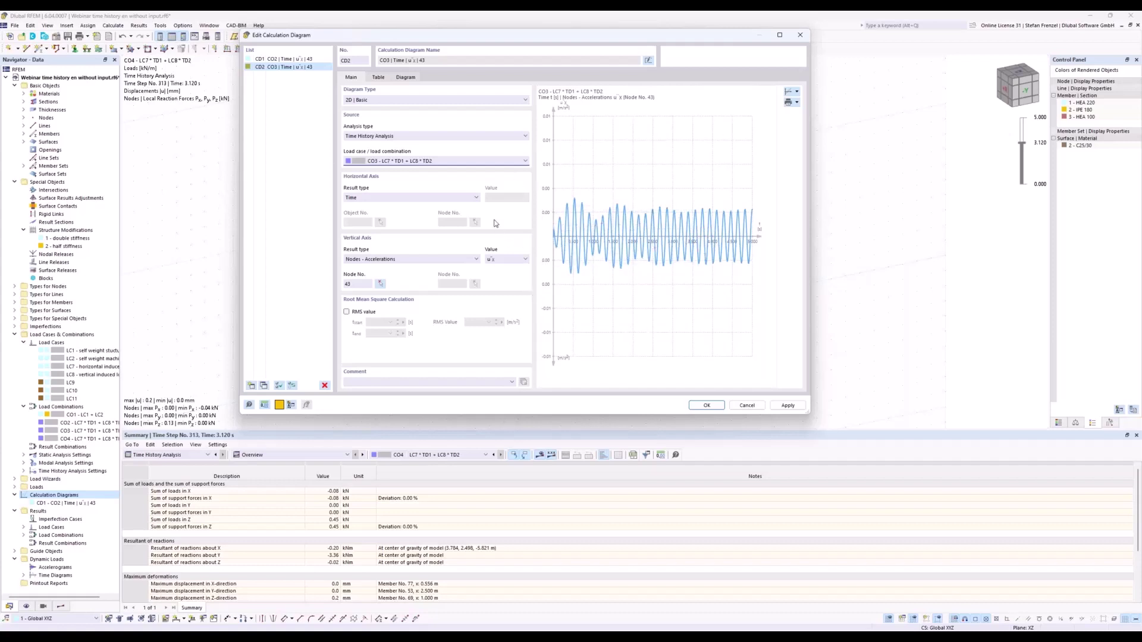
Step: Set the load combination of calculation diagram CD2 to CO4 for the acceleration of node 43
click(496, 161)
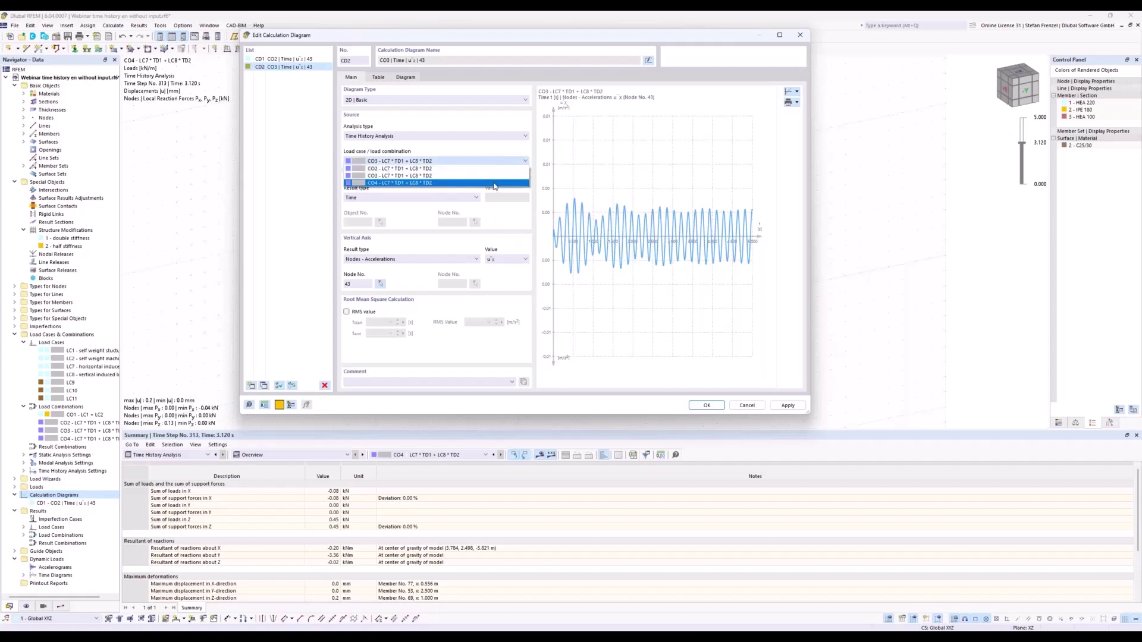
key(Escape)
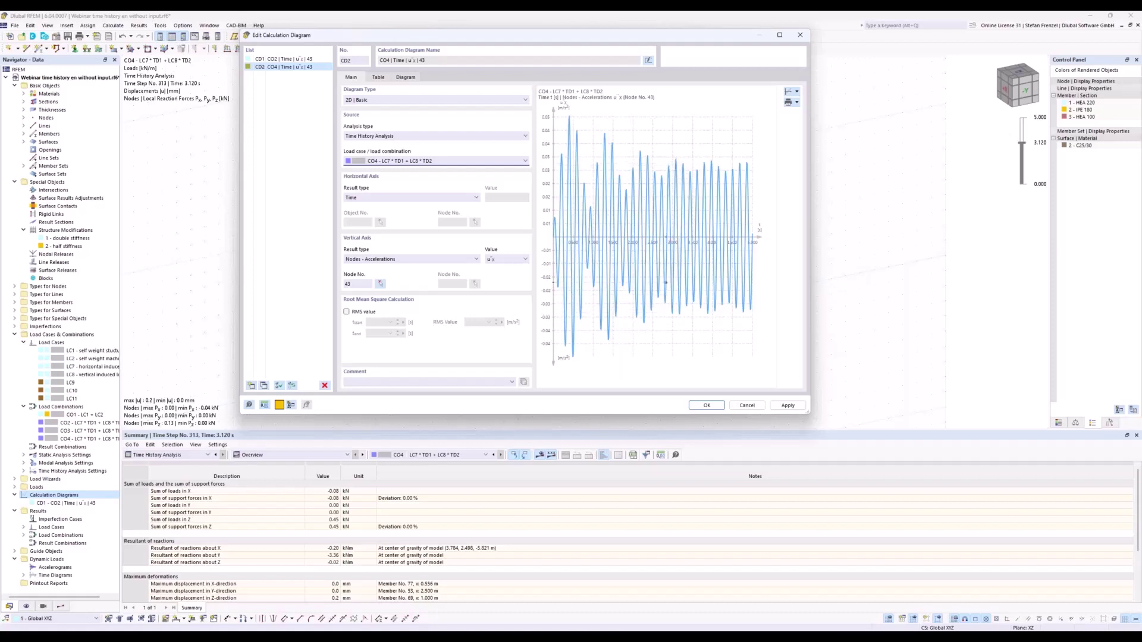
click(418, 163)
click(418, 162)
Step: Compare the acceleration curves of calculation diagrams CD1 and CD2 against the model, and save the diagrams
click(284, 59)
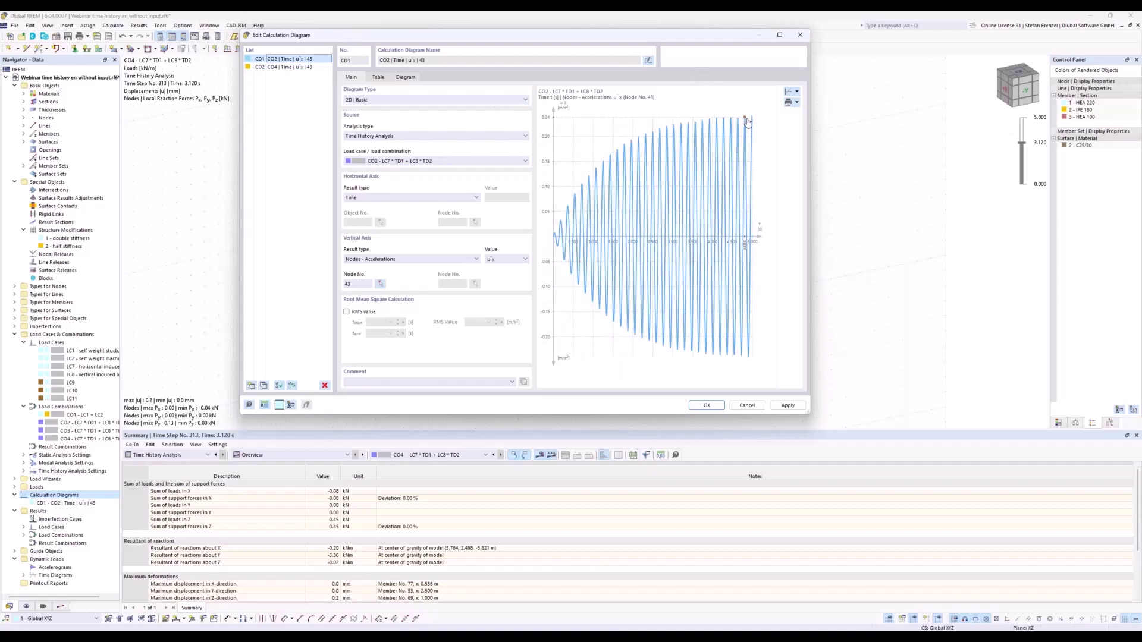
click(298, 67)
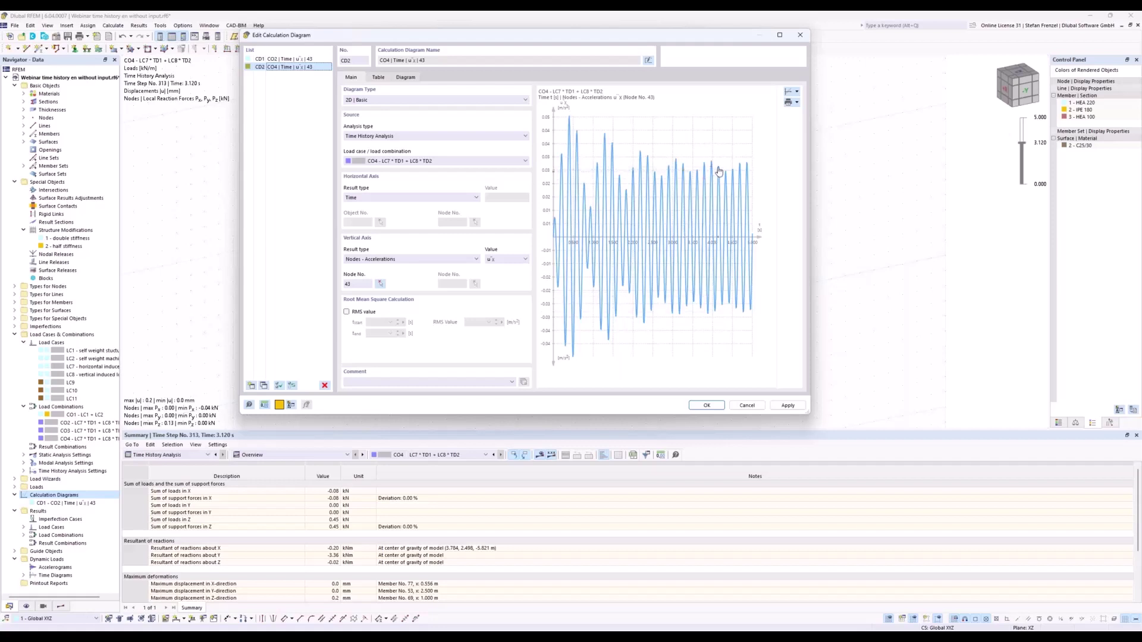
drag(652, 42, 684, 256)
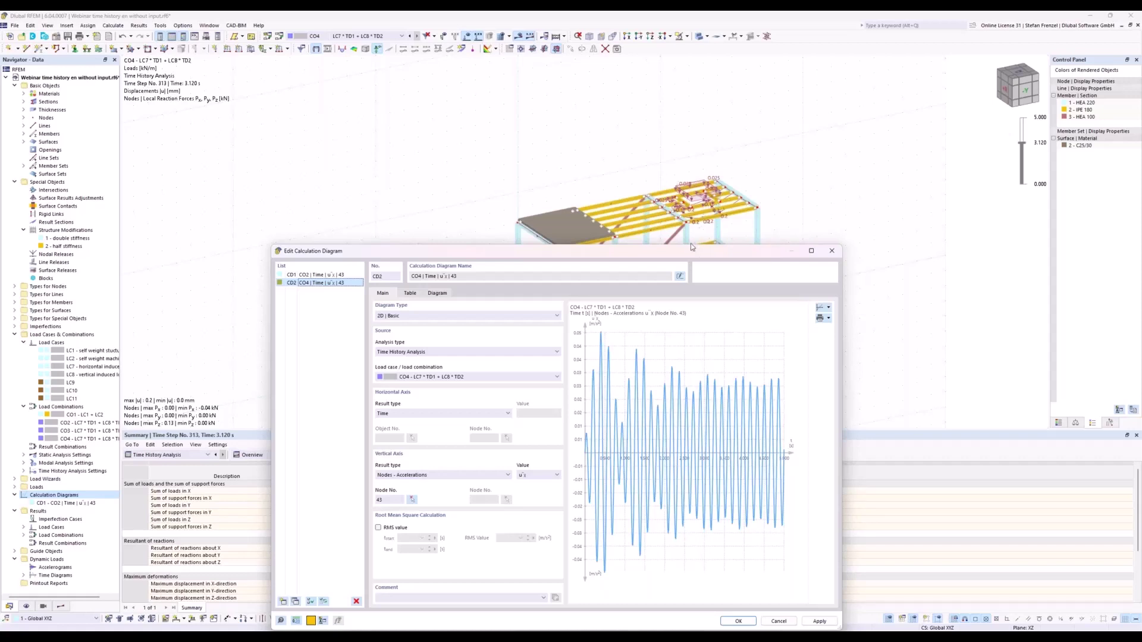
drag(692, 249, 558, 79)
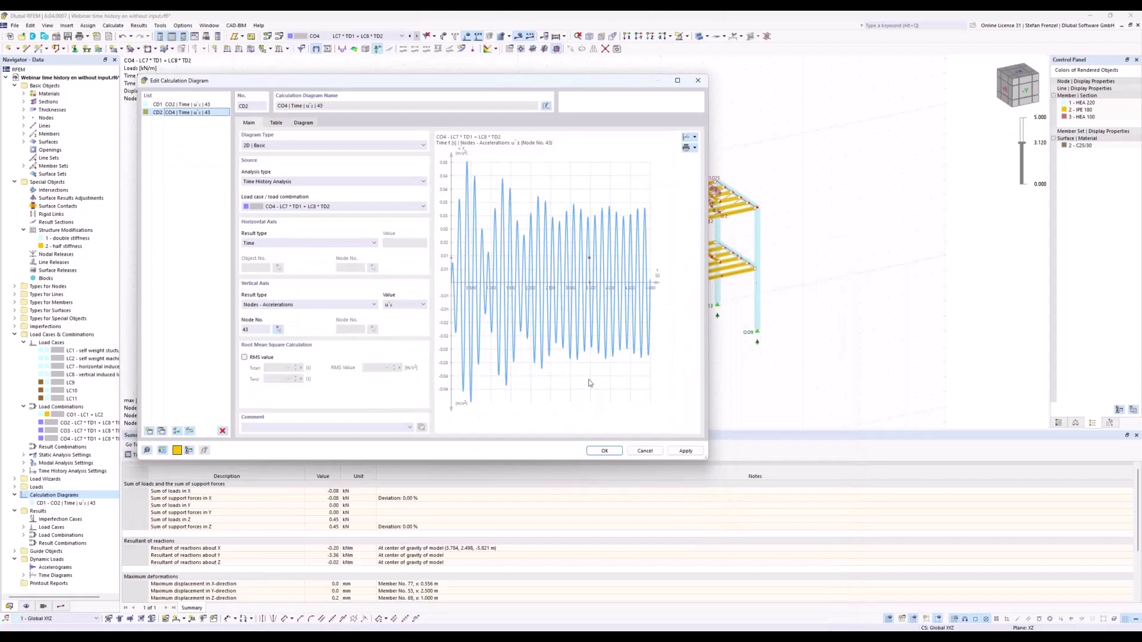
click(607, 452)
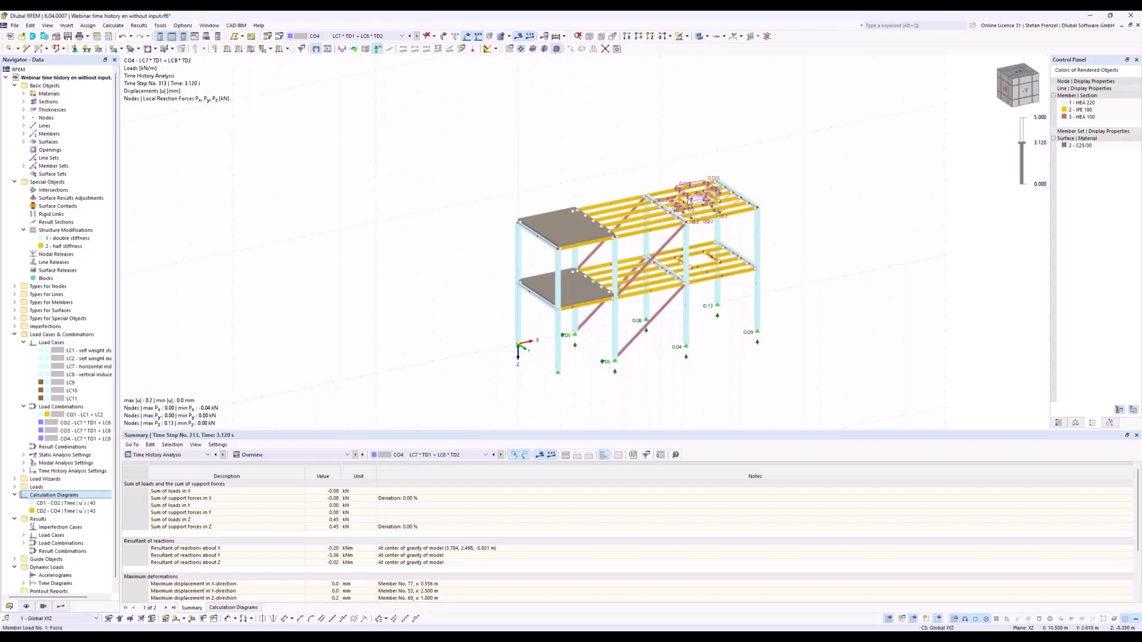
Step: Examine the machine loads and bracing of the two-storey frame from a nearly frontal view
mouse_move(688, 202)
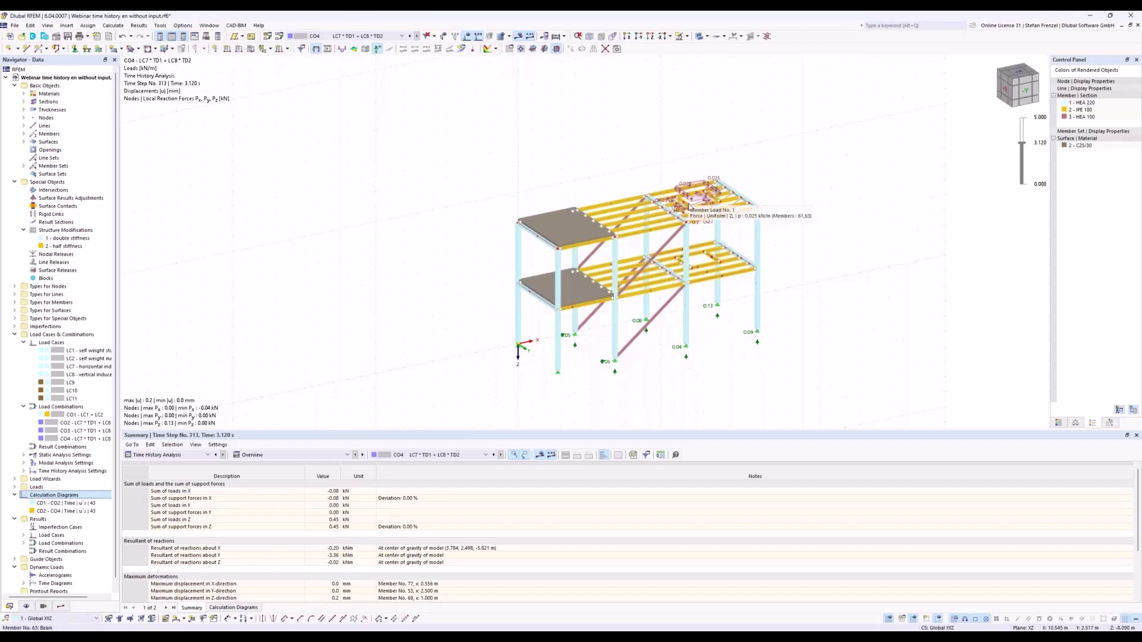
mouse_move(699, 241)
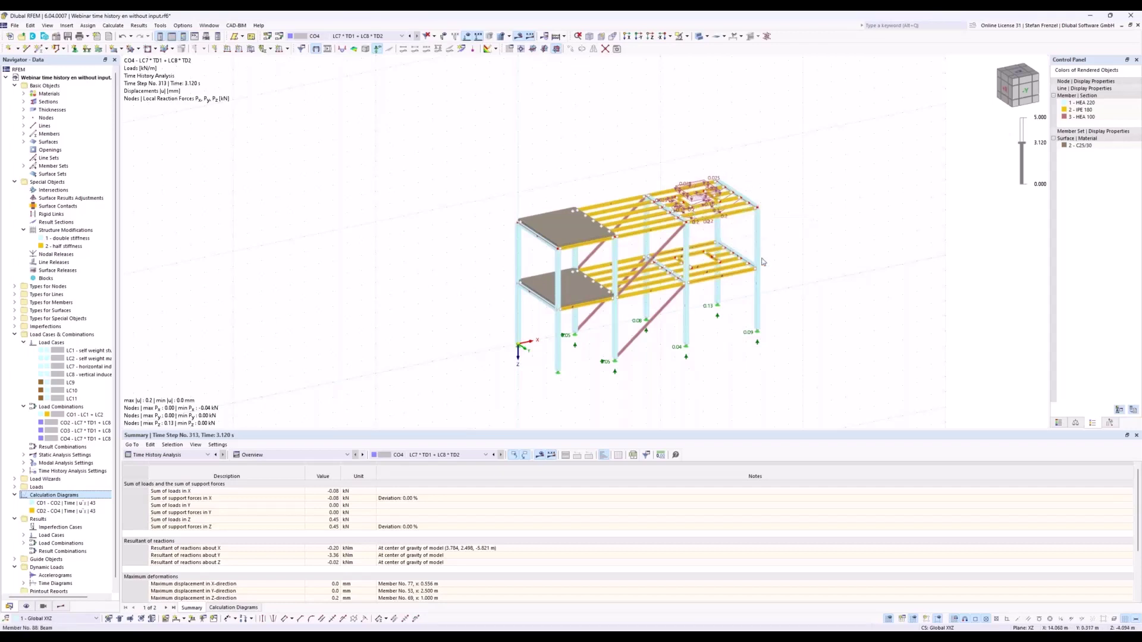
ctrl+middle_drag(751, 295, 676, 272)
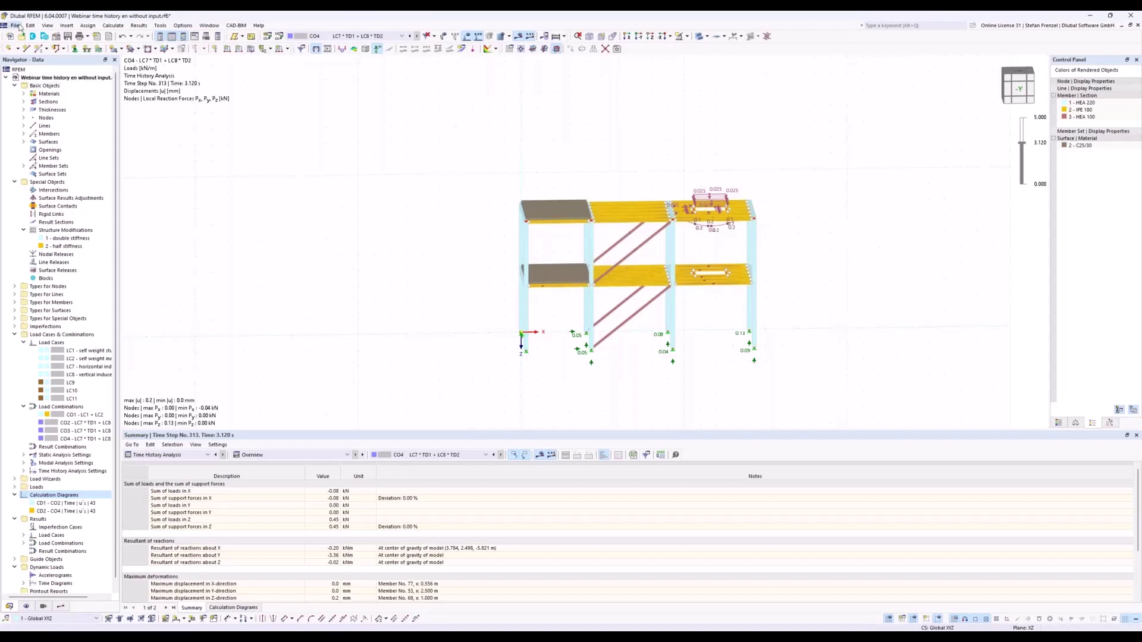
click(16, 26)
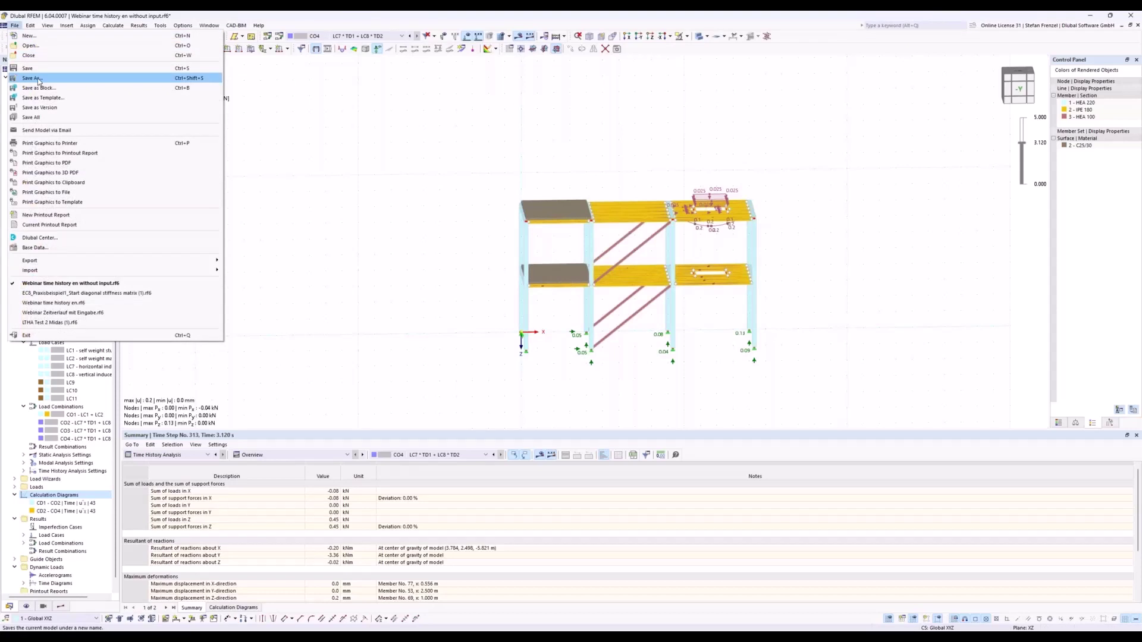
click(288, 127)
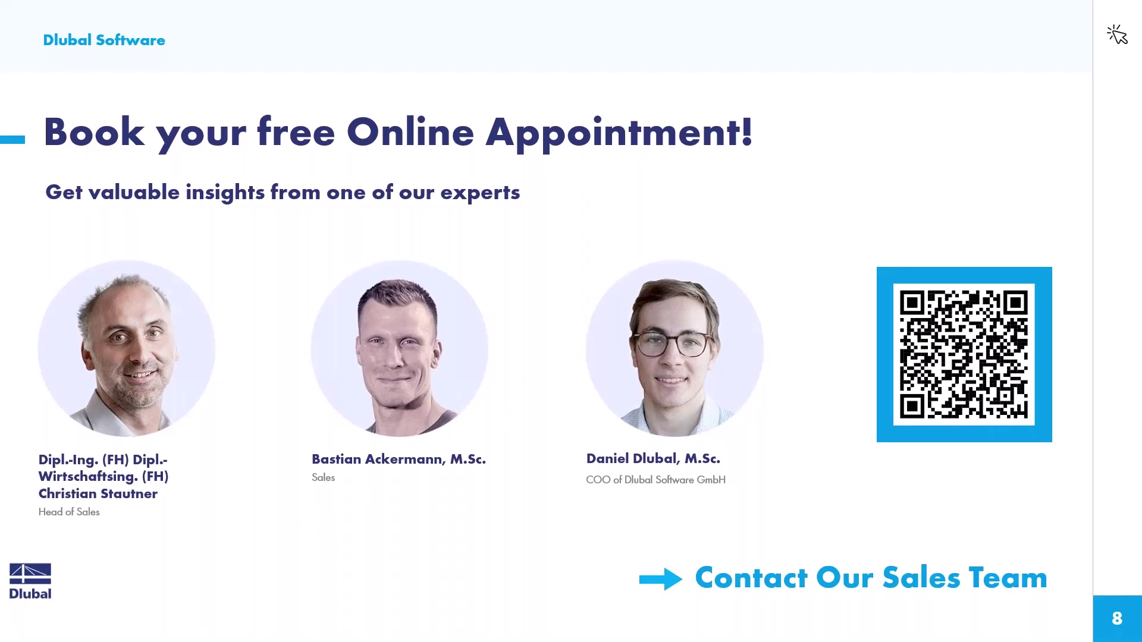
Step: Switch to the browser and open the webinars overview on the Dlubal website
key(alt+Tab)
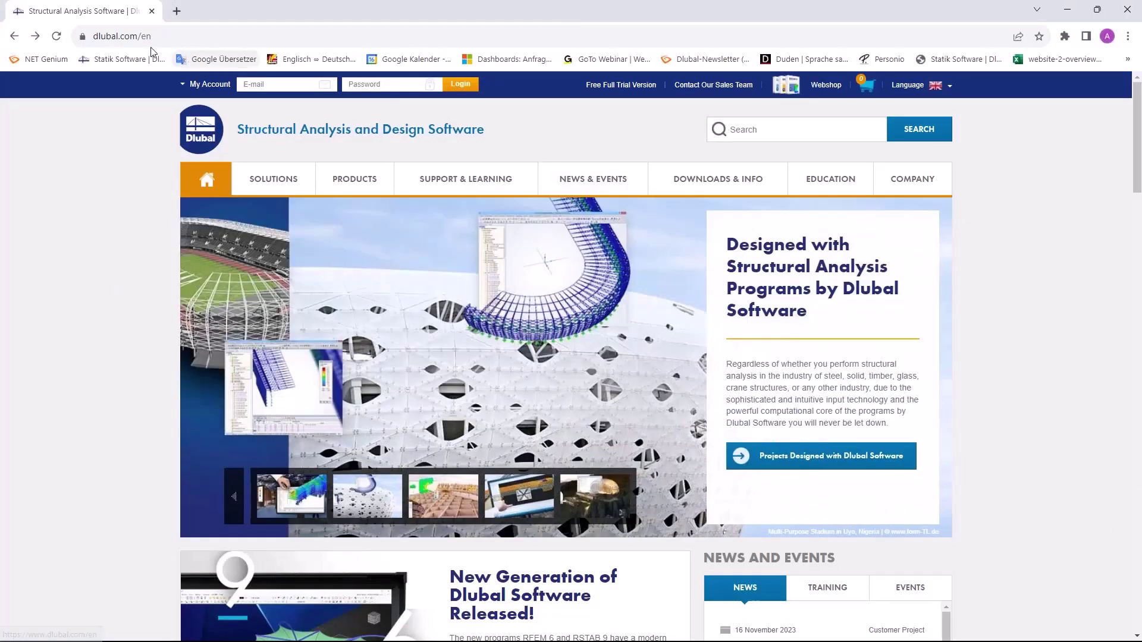
mouse_move(593, 182)
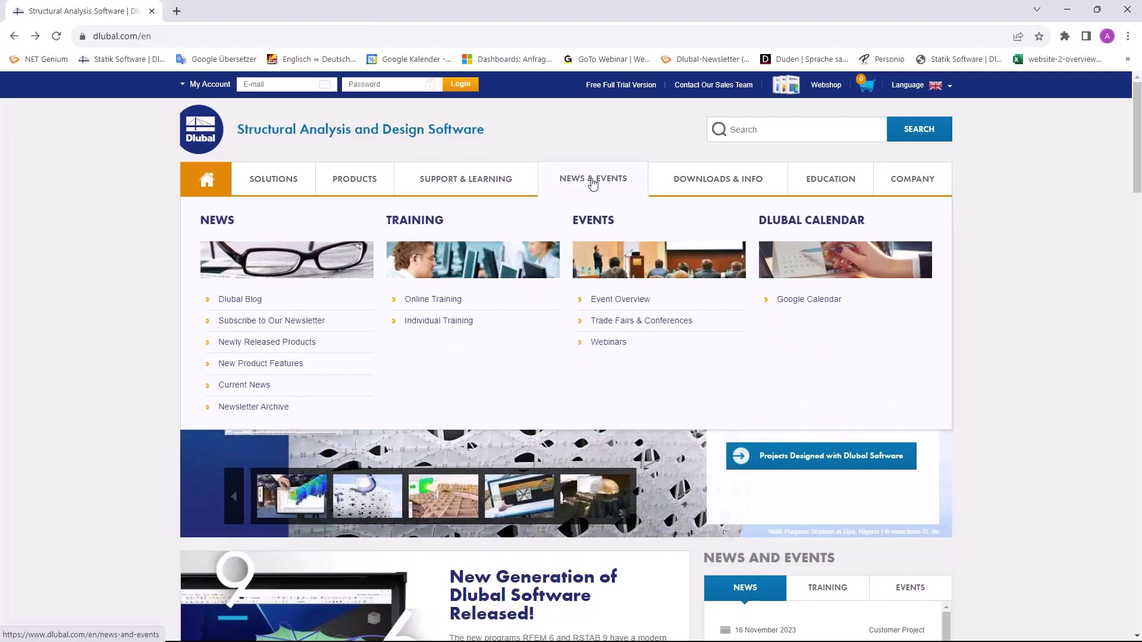
click(611, 349)
Step: Look through the webinar list for upcoming topics and dates
scroll(474, 415, down, 2)
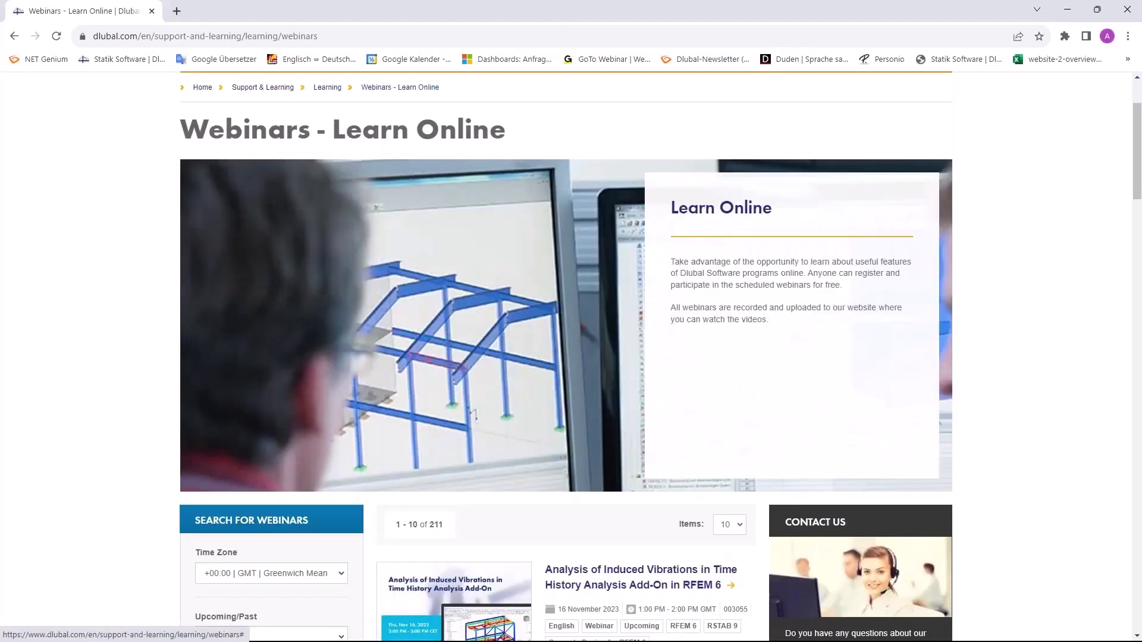
scroll(474, 415, down, 5)
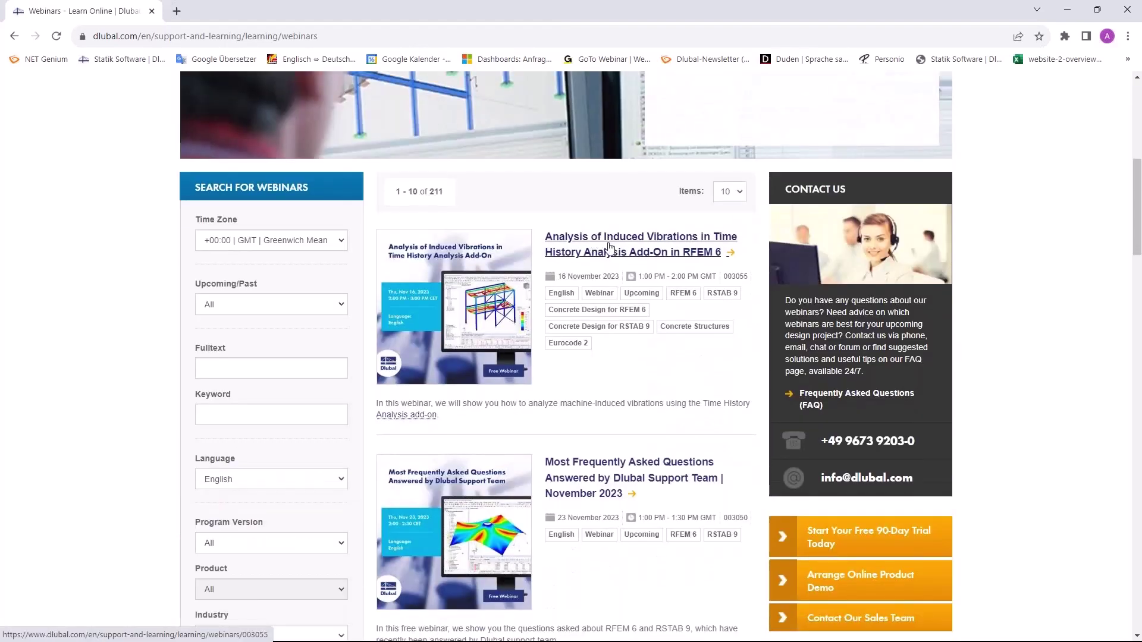
scroll(610, 247, down, 3)
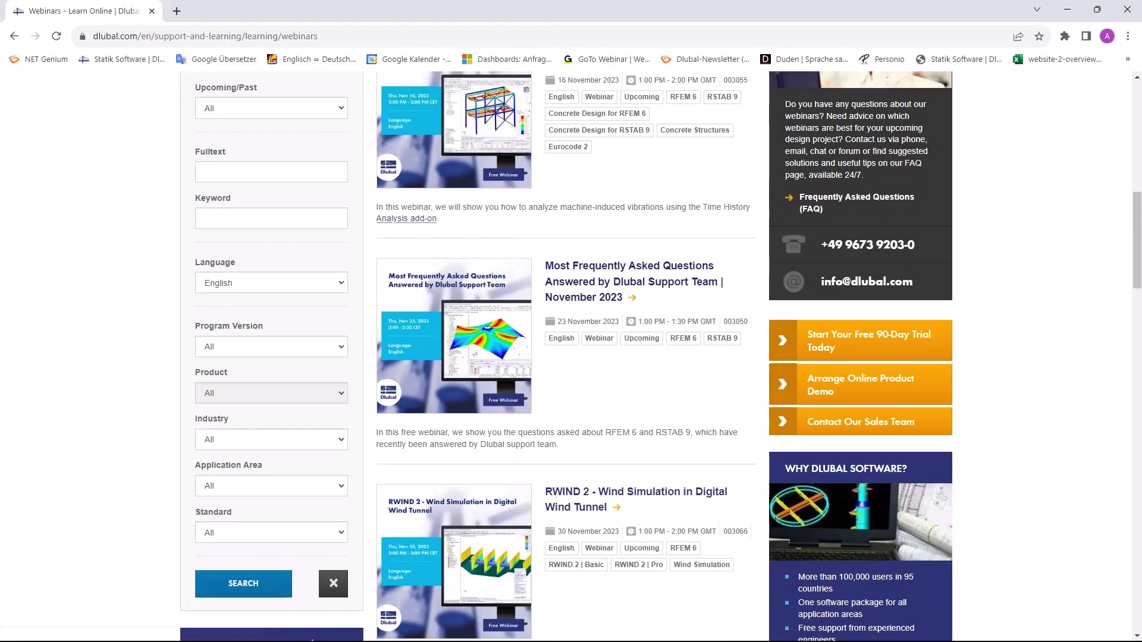
scroll(591, 324, down, 3)
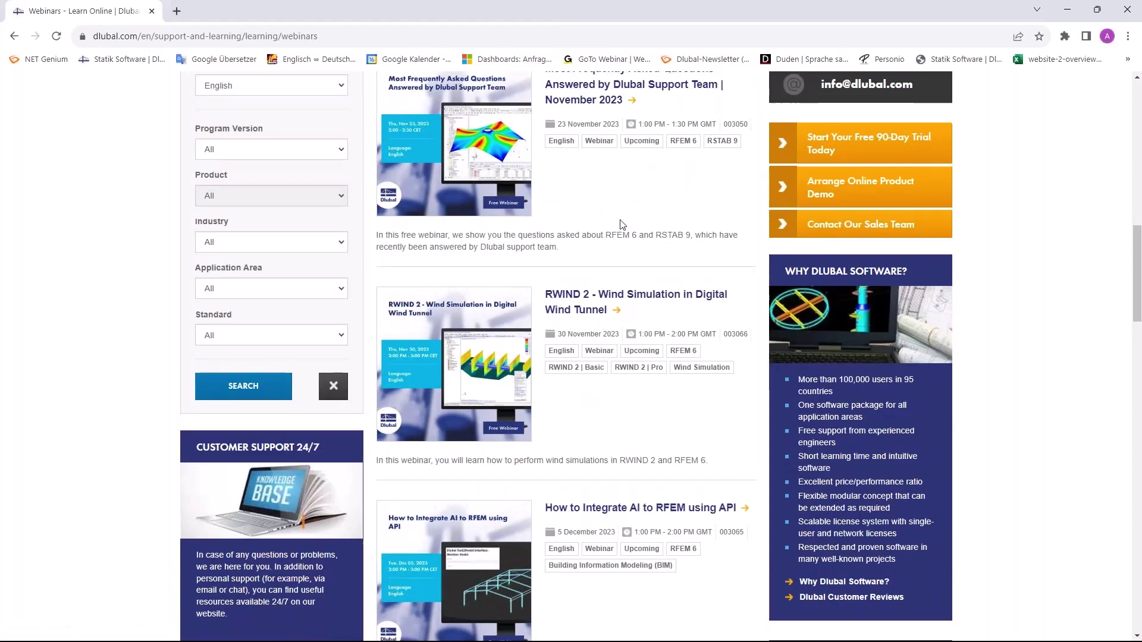
scroll(623, 223, down, 3)
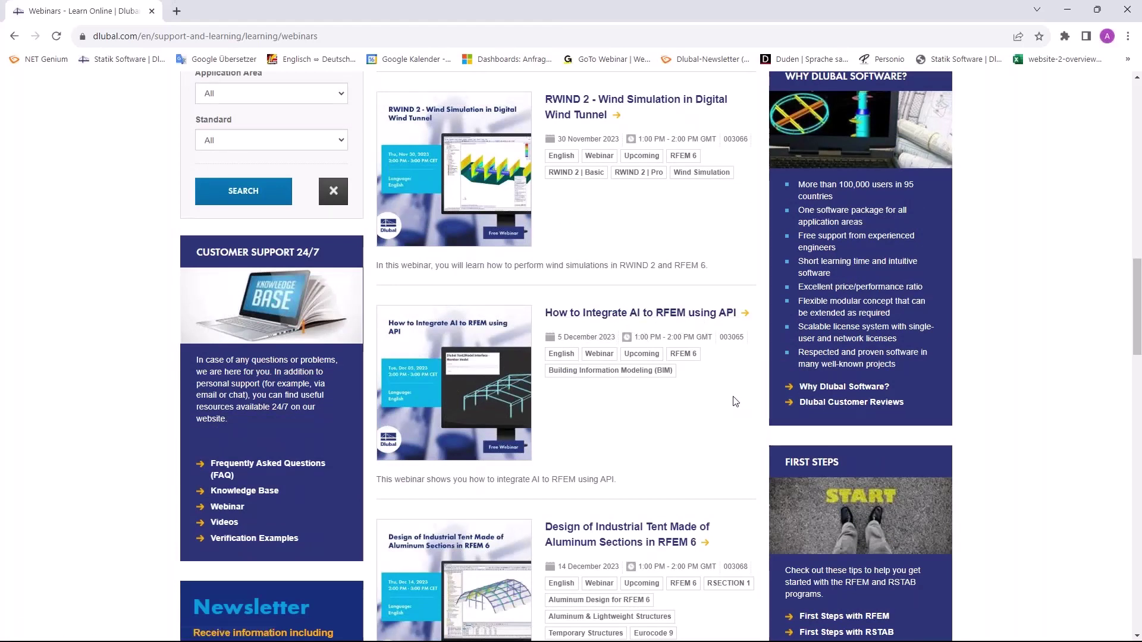
scroll(734, 399, up, 8)
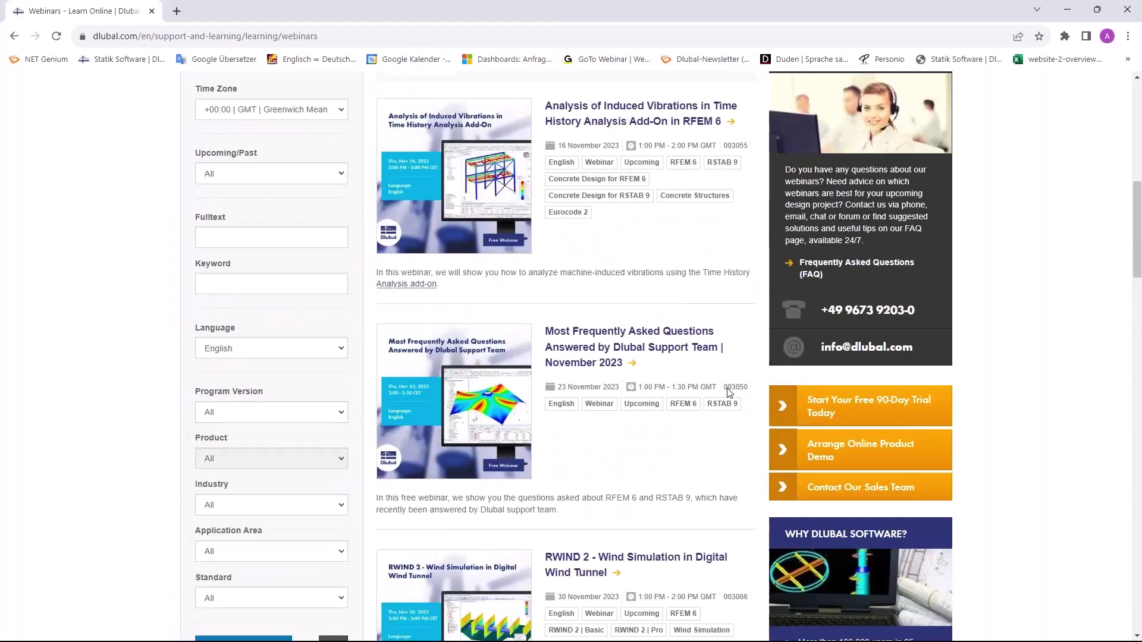
scroll(713, 389, up, 3)
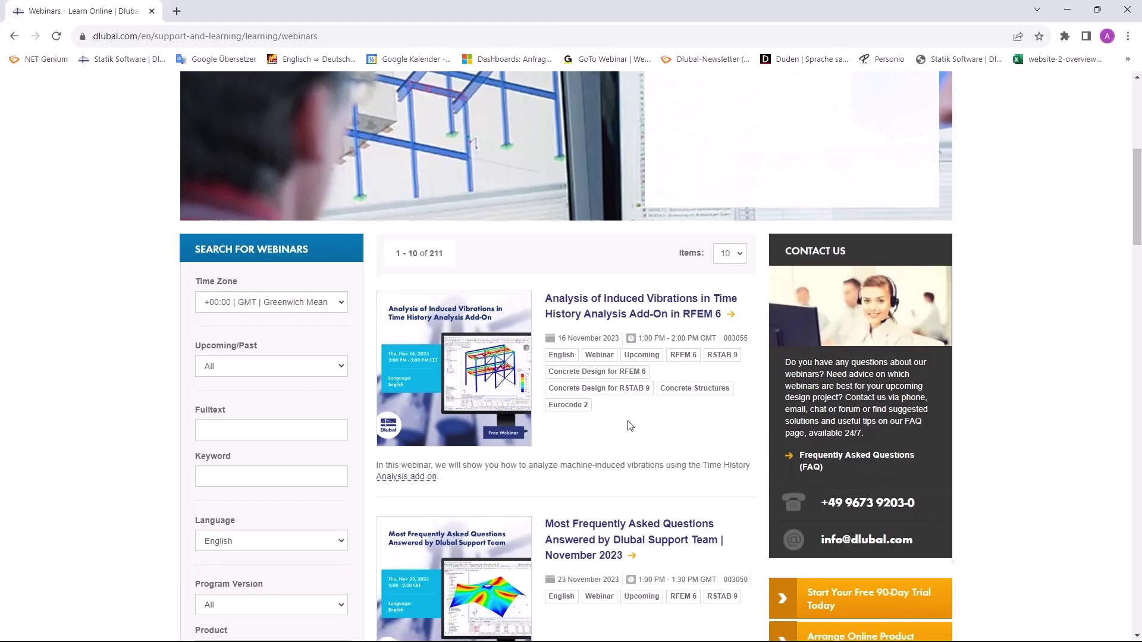
scroll(619, 393, up, 1)
Step: Open the page of the webinar "Analysis of Induced Vibrations in Time History Analysis Add-On in RFEM 6" and review its content, downloads and models
click(612, 374)
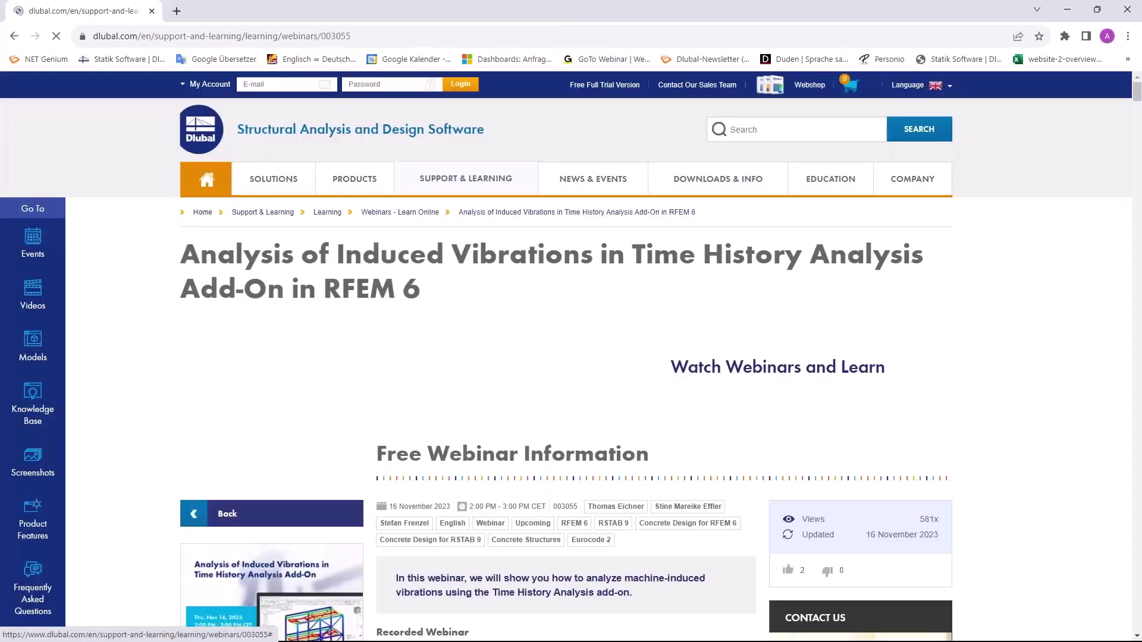
scroll(537, 298, down, 4)
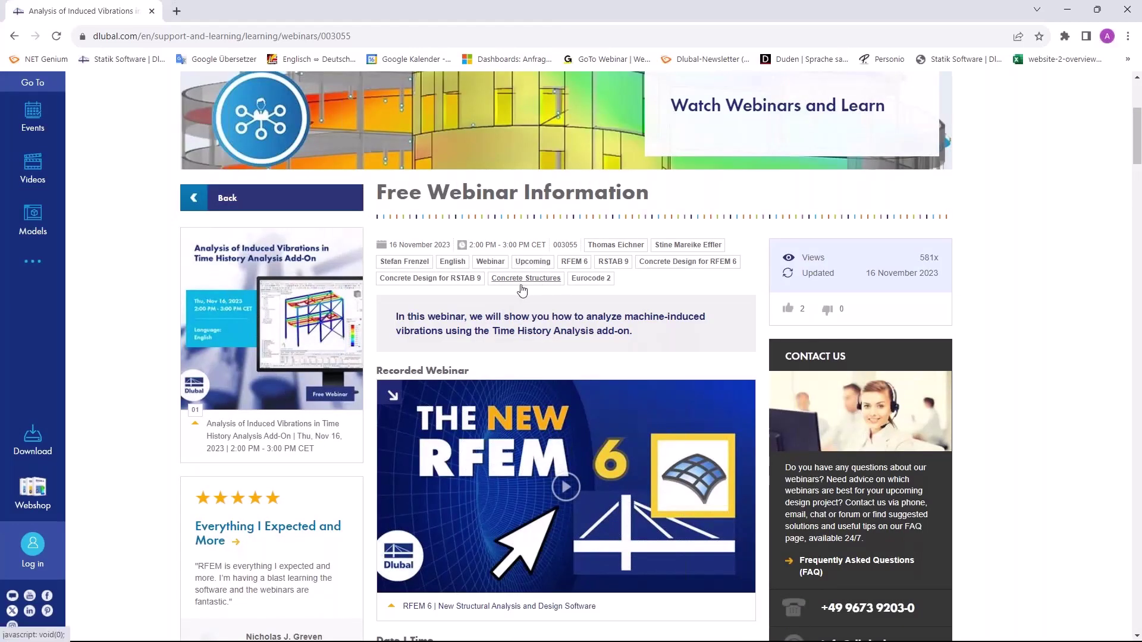
scroll(529, 294, down, 3)
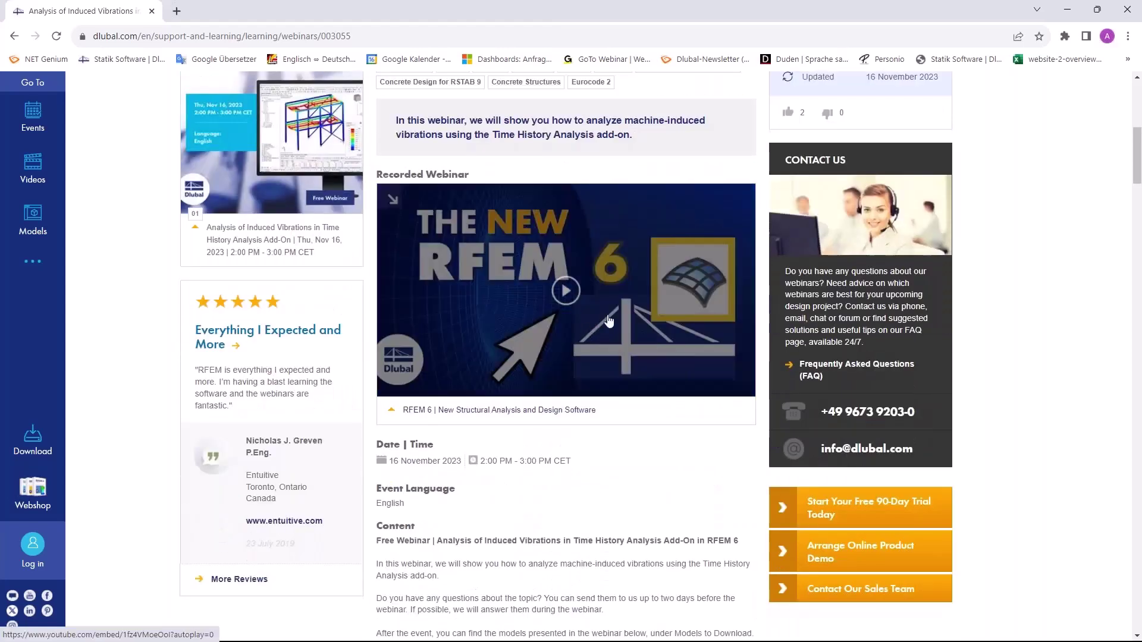
scroll(609, 321, down, 8)
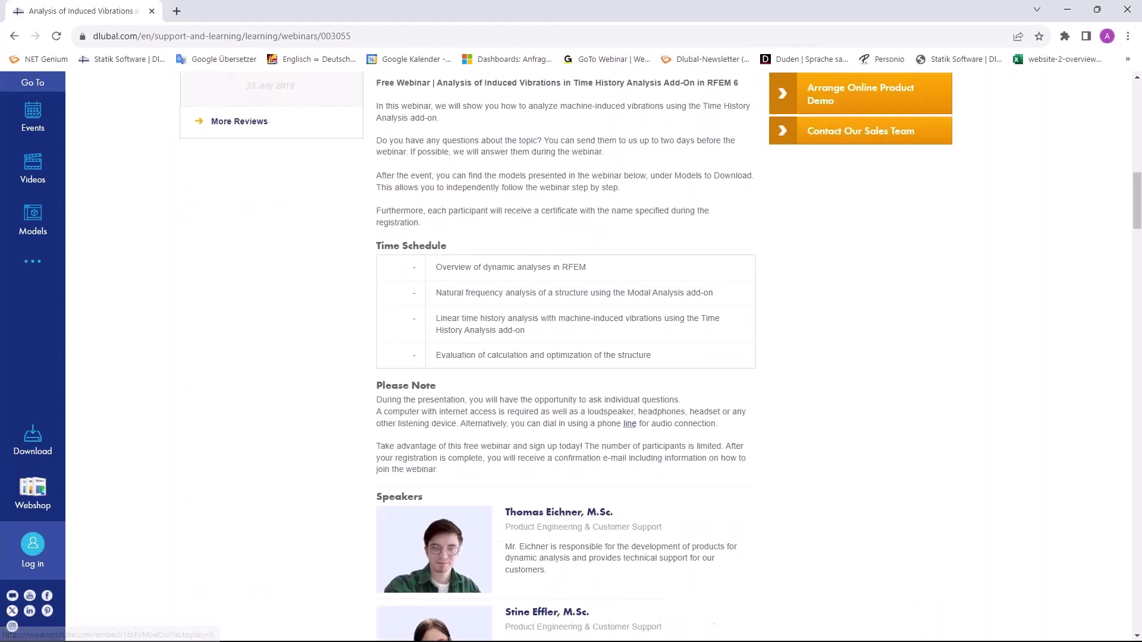
scroll(436, 442, down, 7)
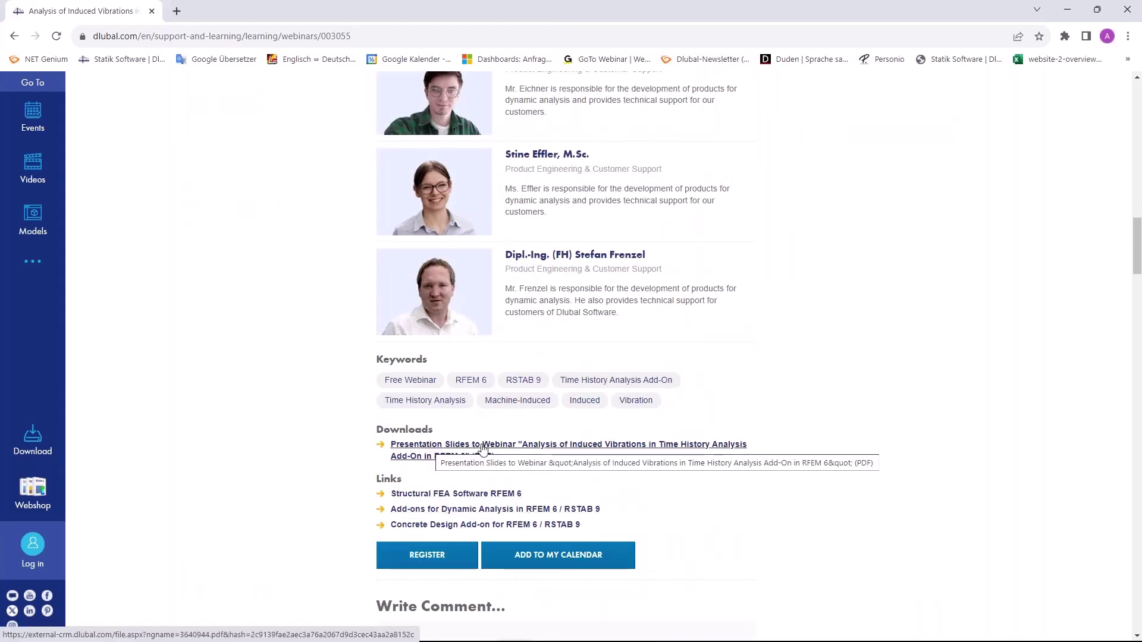
scroll(430, 449, down, 6)
scroll(339, 387, down, 17)
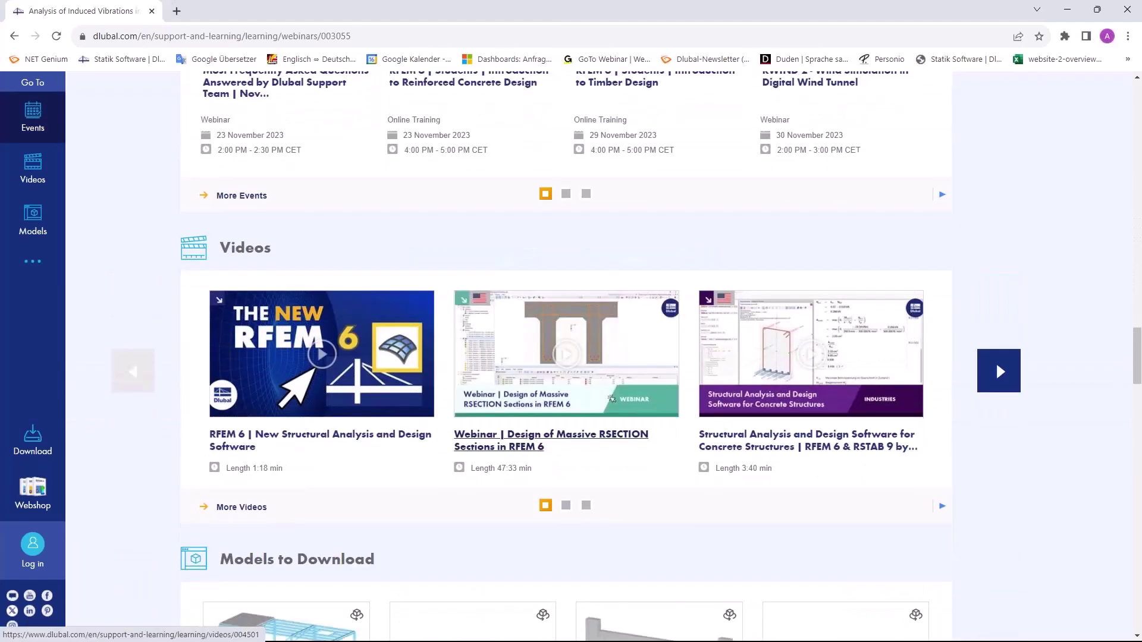
scroll(254, 364, up, 20)
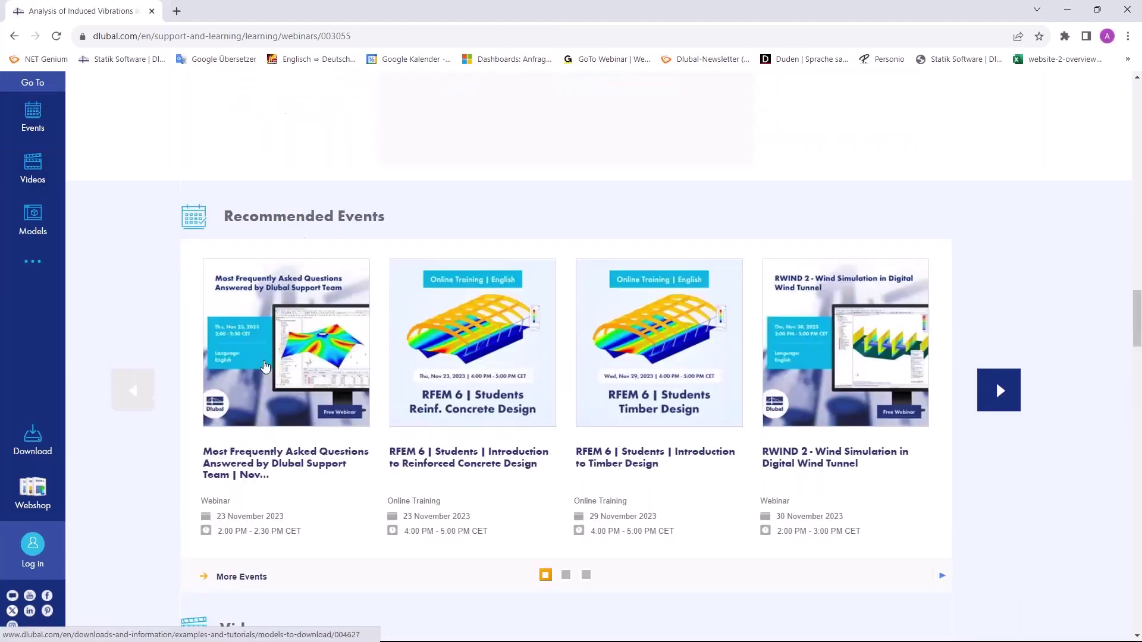